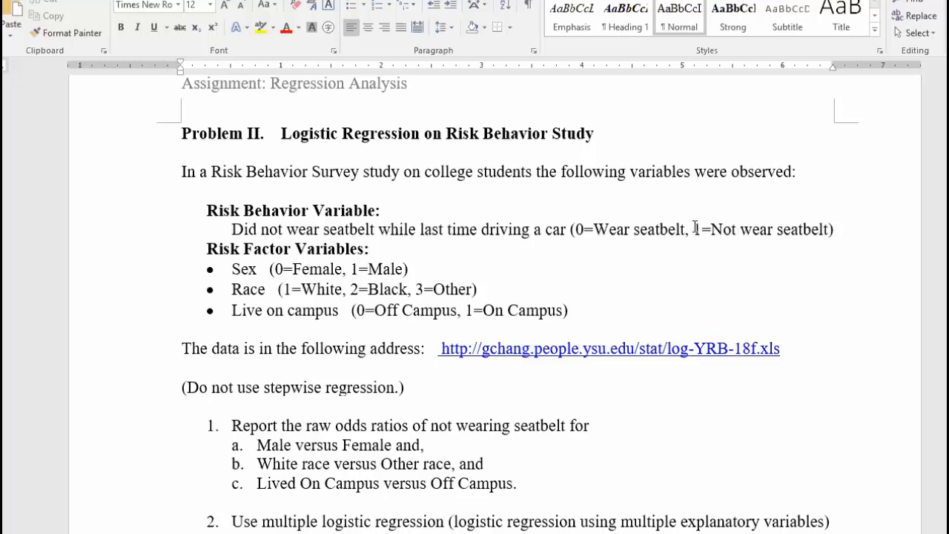
Open the linked log-YRB-18f.xls data file from the Word assignment, confirming the security prompt
{"action": "left_click_drag", "start_coordinate": [694, 229], "coordinate": [701, 229]}
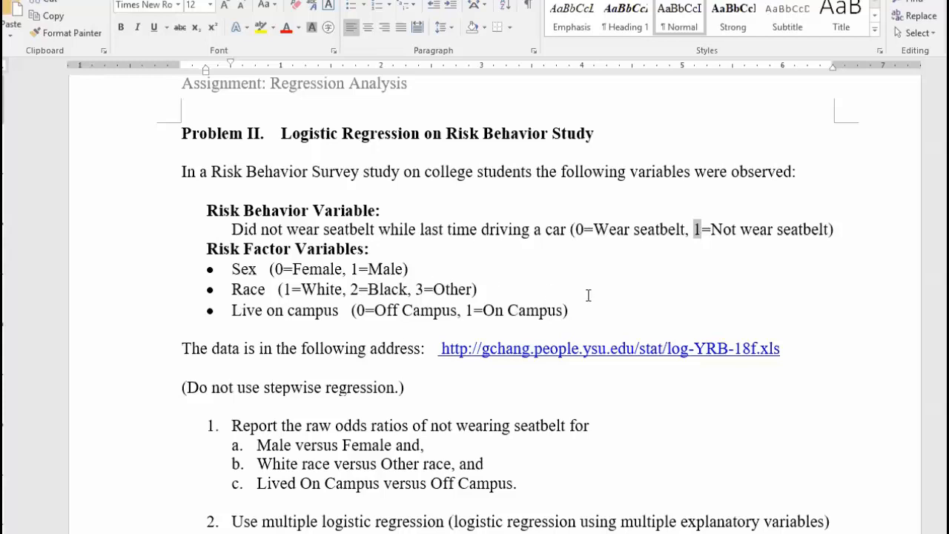
{"action": "left_click", "coordinate": [669, 358], "text": "ctrl"}
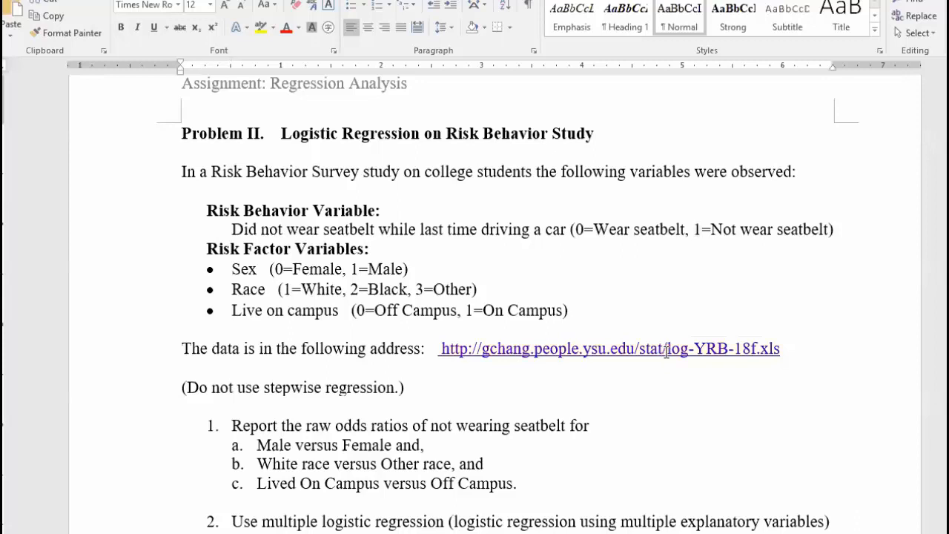
{"action": "left_click", "coordinate": [531, 362]}
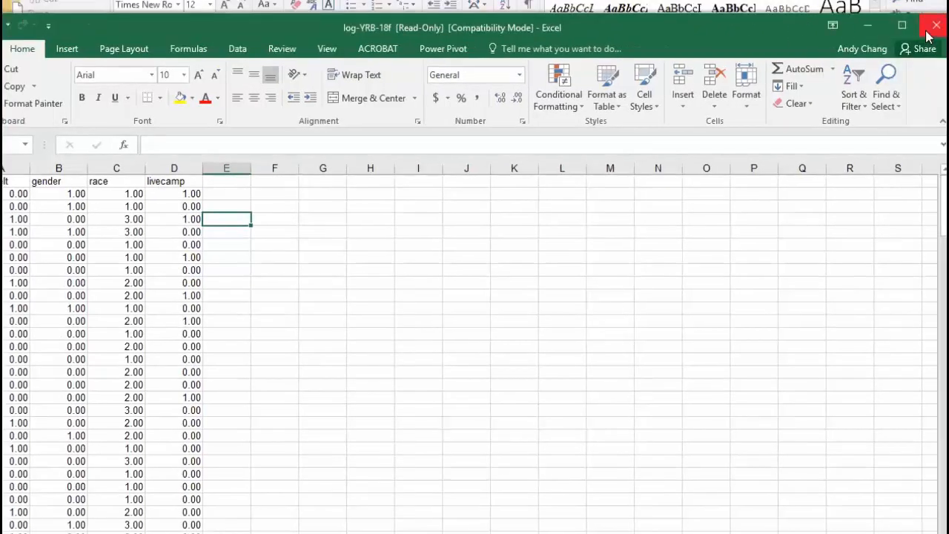
Close the read-only log-YRB-18f workbook in Excel
{"action": "left_click", "coordinate": [935, 27]}
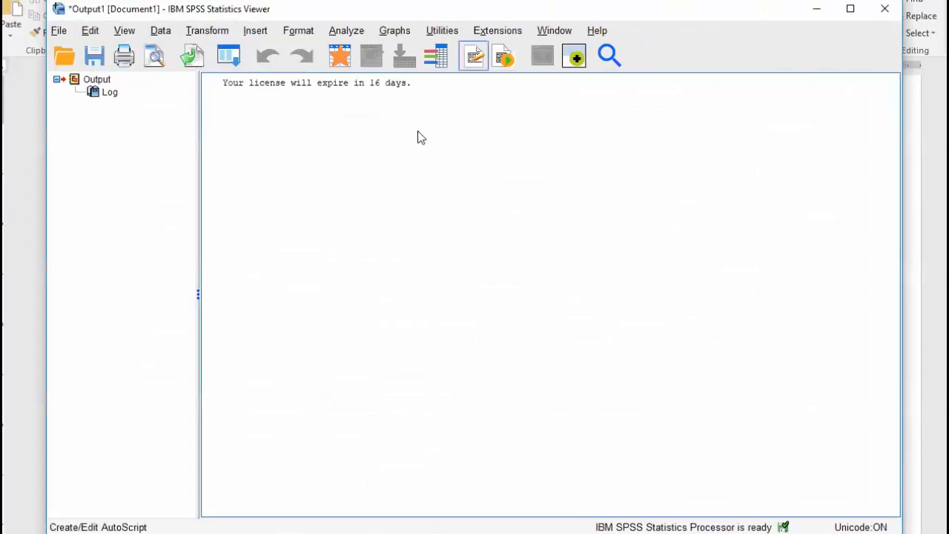
Import log-YRB-18f.xls as an Excel file into the SPSS Data Editor with default settings
{"action": "left_click", "coordinate": [58, 31]}
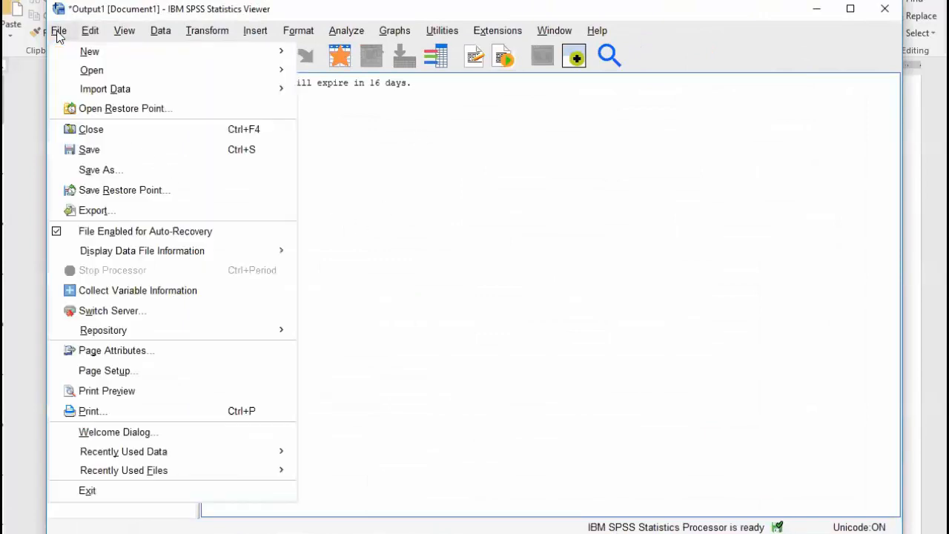
{"action": "mouse_move", "coordinate": [85, 71]}
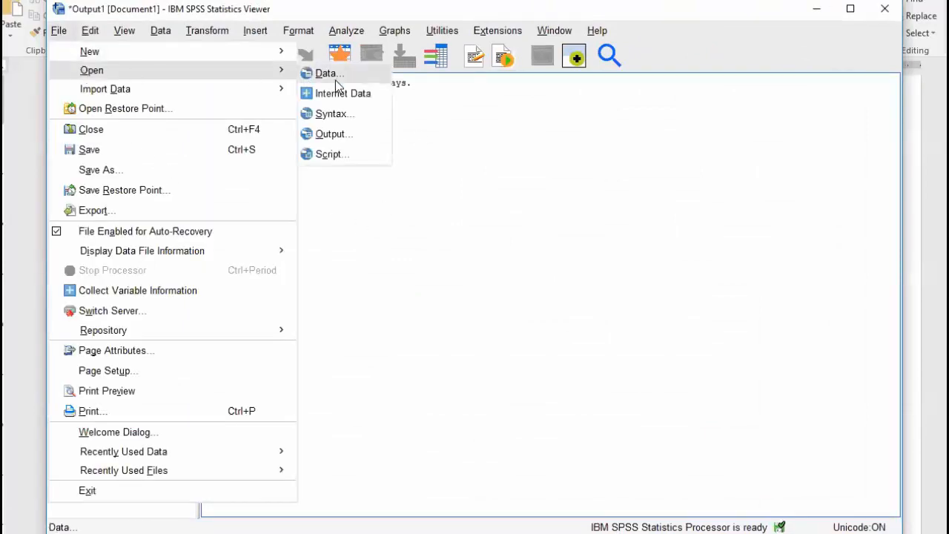
{"action": "left_click", "coordinate": [335, 78]}
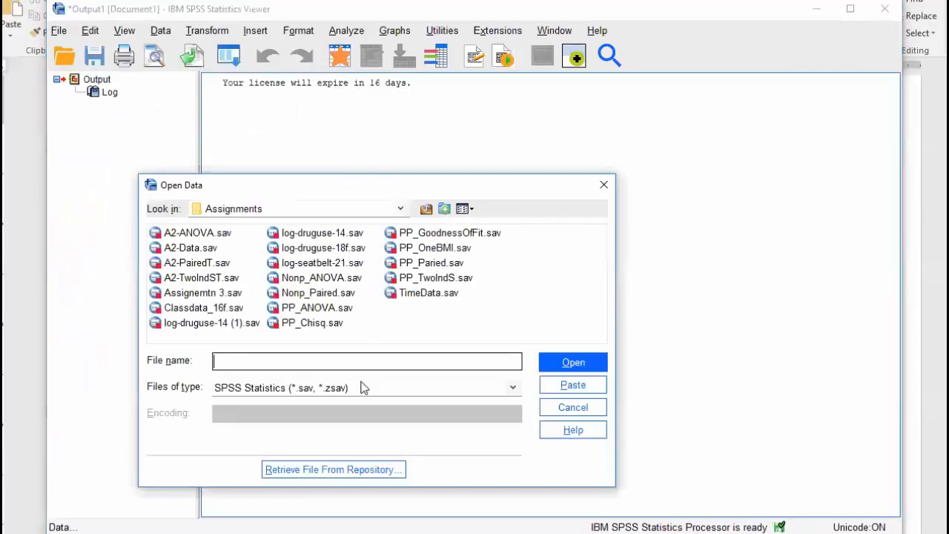
{"action": "left_click", "coordinate": [363, 387]}
{"action": "left_click", "coordinate": [279, 435]}
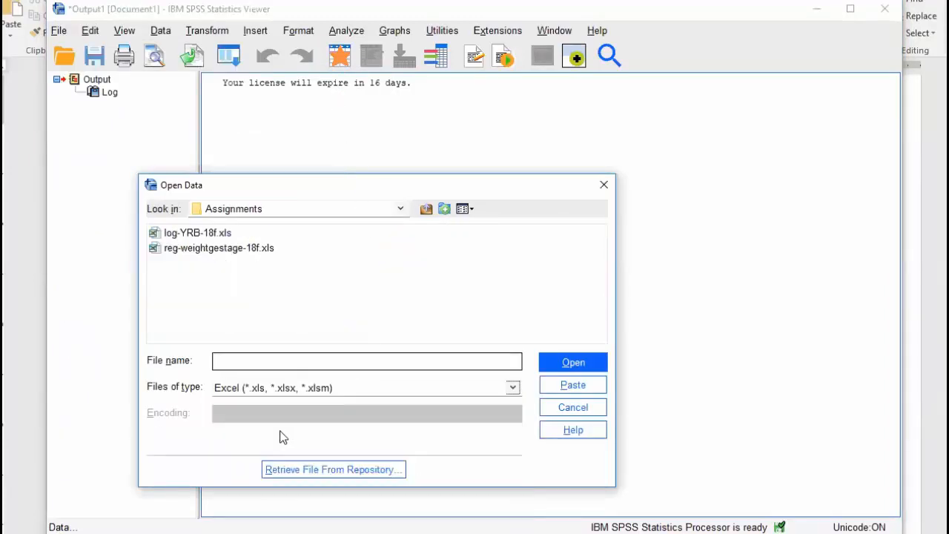
{"action": "left_click", "coordinate": [206, 238]}
{"action": "double_click", "coordinate": [204, 236]}
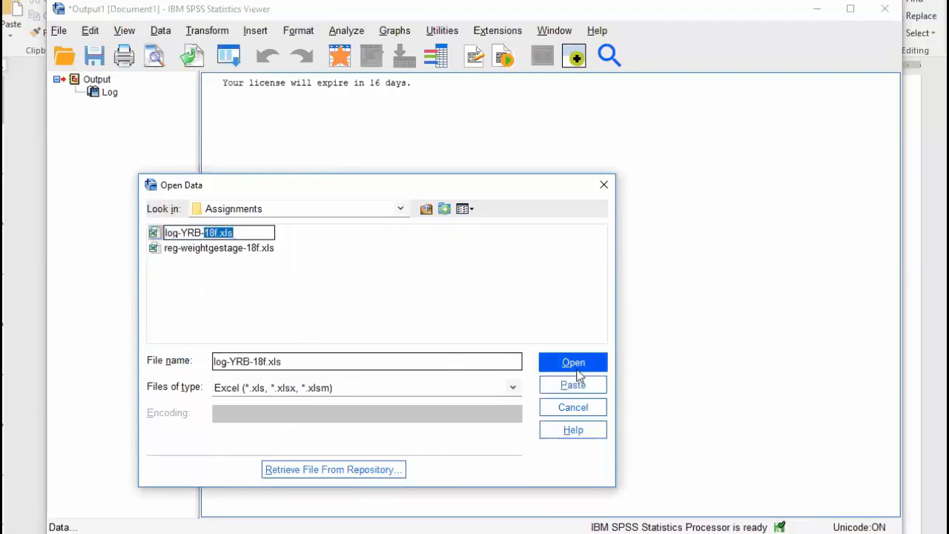
{"action": "left_click", "coordinate": [575, 364]}
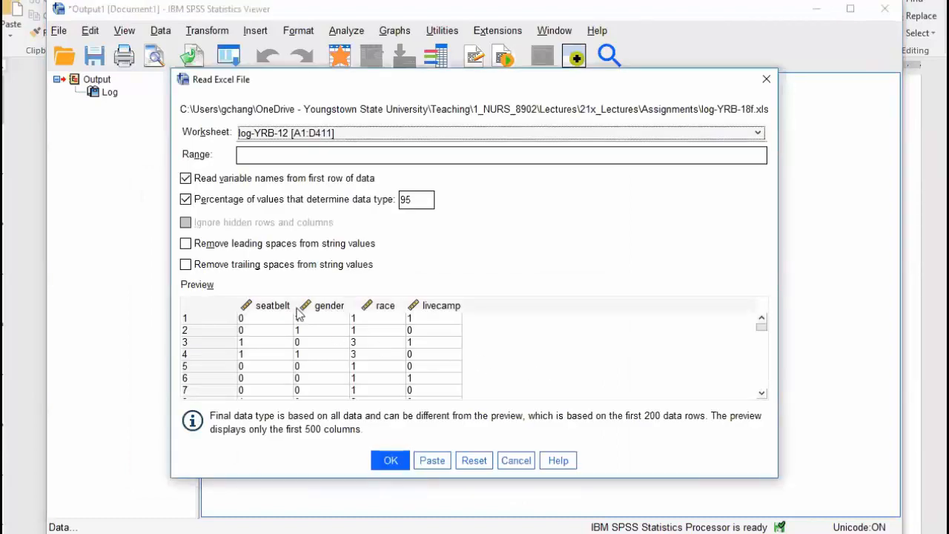
{"action": "left_click", "coordinate": [387, 458]}
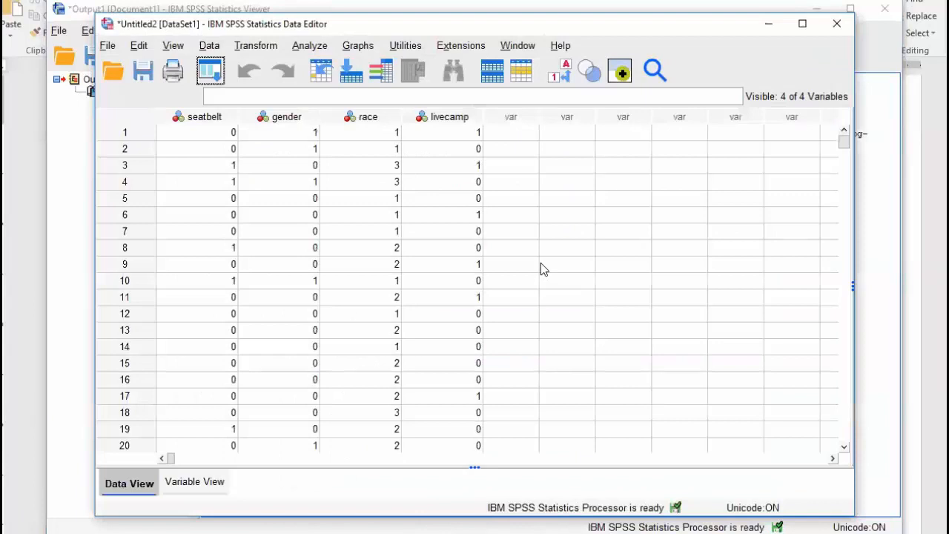
{"action": "left_click", "coordinate": [229, 169]}
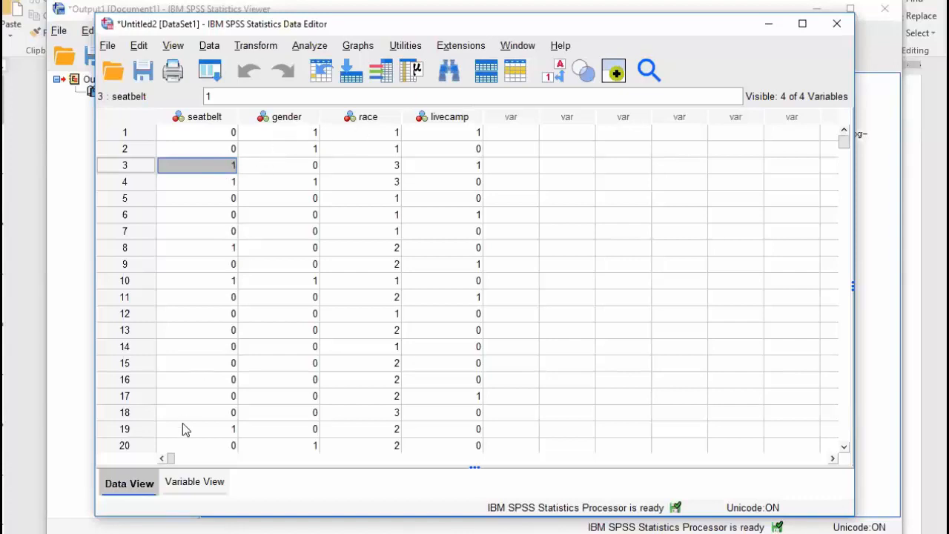
In Variable View, label seatbelt values 1 = 'Not wear seatbelt' and 0 = 'Wear seatbelt'
{"action": "left_click", "coordinate": [191, 481]}
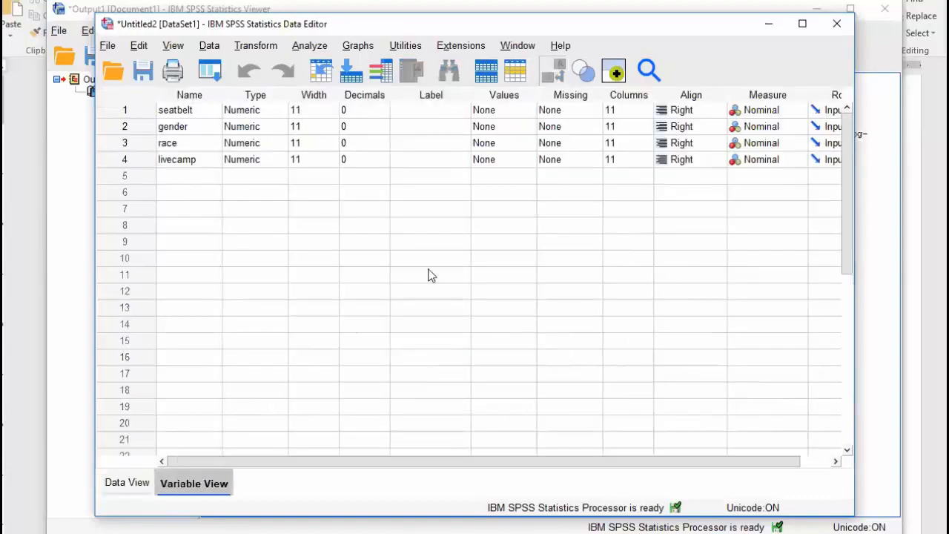
{"action": "double_click", "coordinate": [528, 111]}
{"action": "type", "text": "1"}
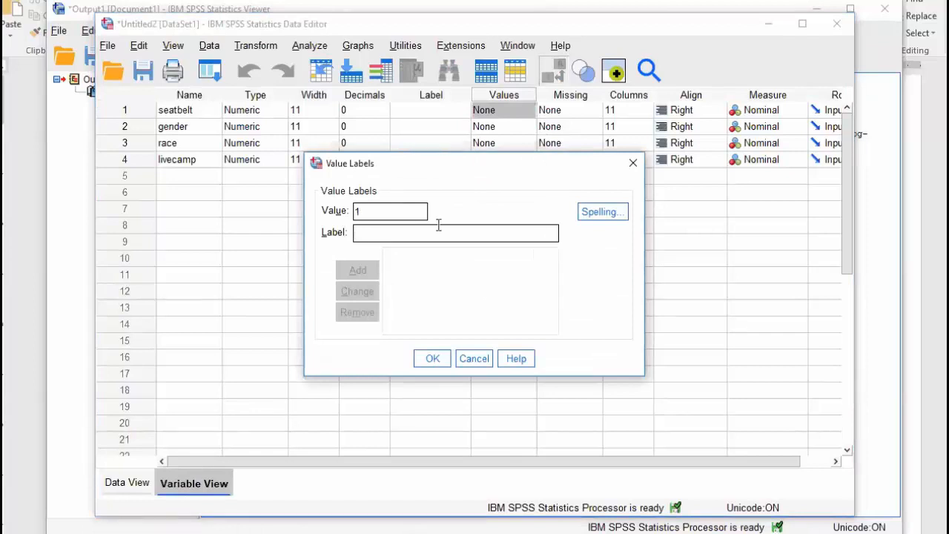
{"action": "left_click", "coordinate": [438, 226]}
{"action": "type", "text": "Not wear seatbelt"}
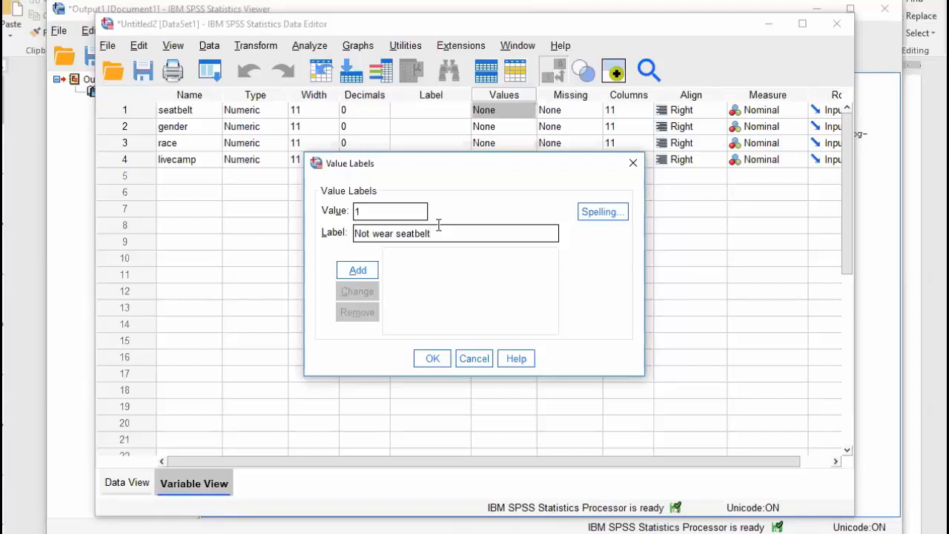
{"action": "key", "text": "Return"}
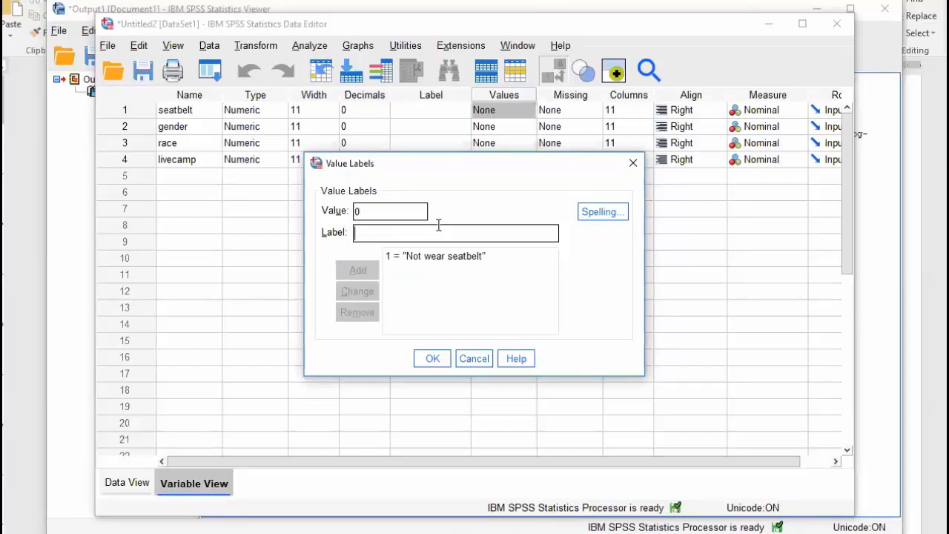
{"action": "type", "text": "Wear seatbelt"}
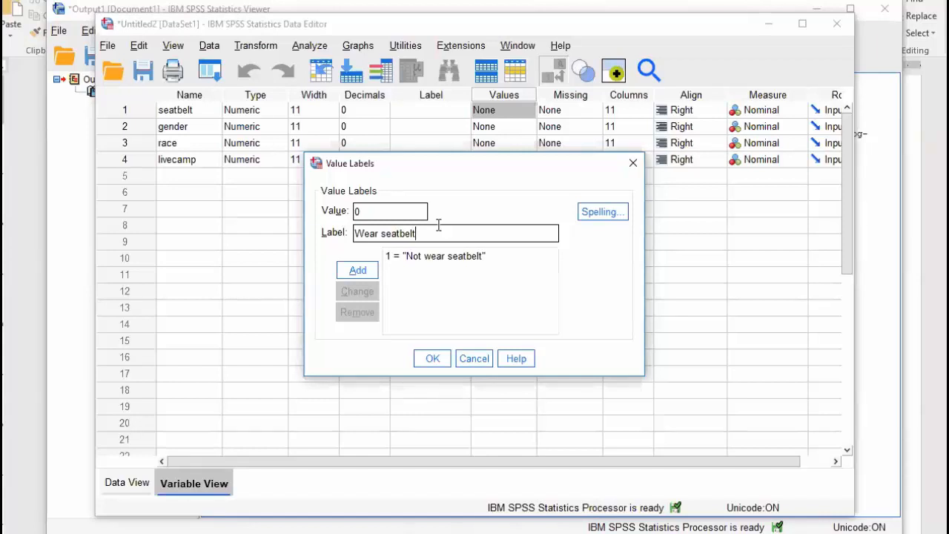
{"action": "key", "text": "Return"}
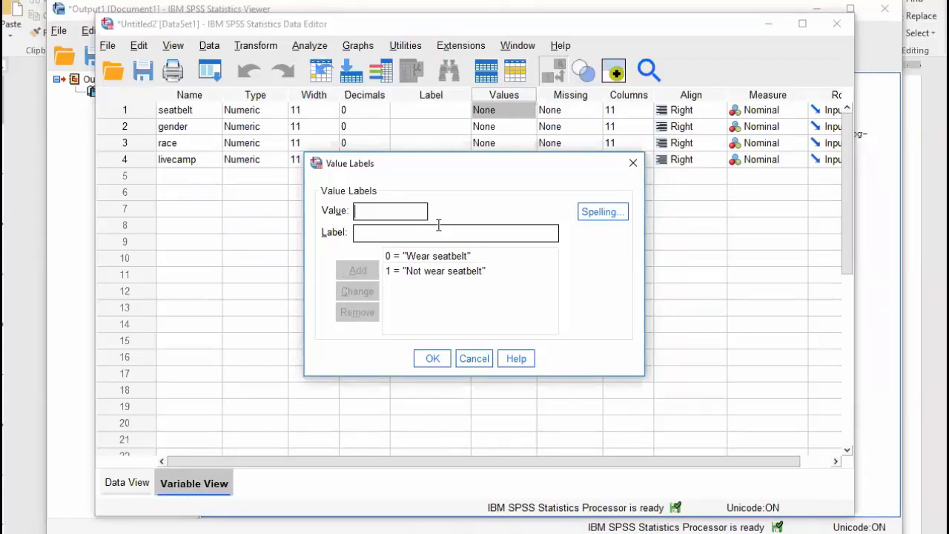
{"action": "left_click", "coordinate": [433, 359]}
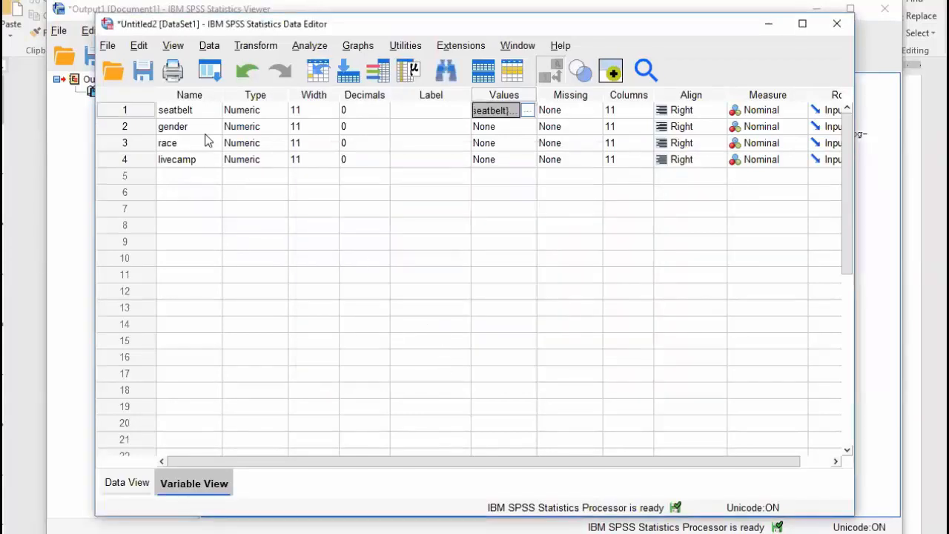
Label gender values 1 = Male and 0 = Female
{"action": "left_click", "coordinate": [529, 127]}
{"action": "left_click", "coordinate": [529, 128]}
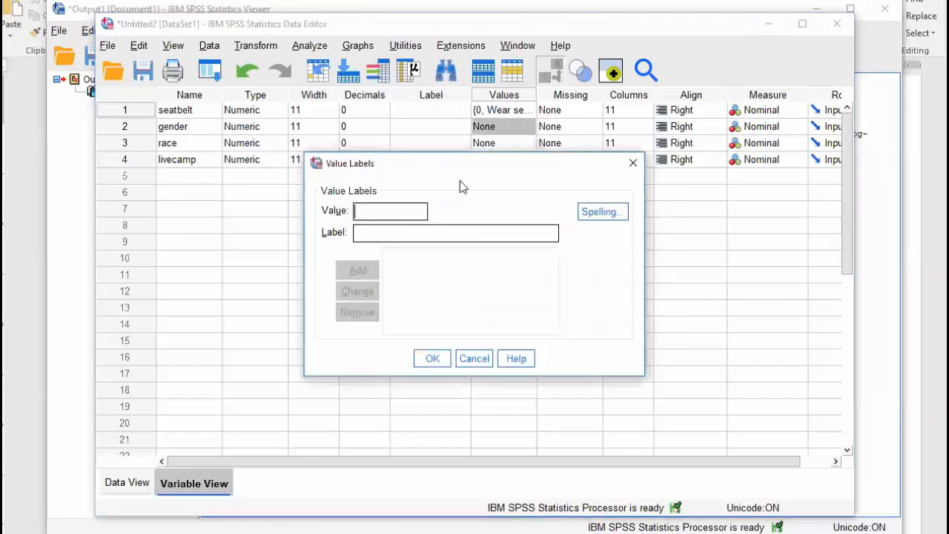
{"action": "type", "text": "1"}
{"action": "left_click", "coordinate": [396, 229]}
{"action": "type", "text": "Male"}
{"action": "key", "text": "Return"}
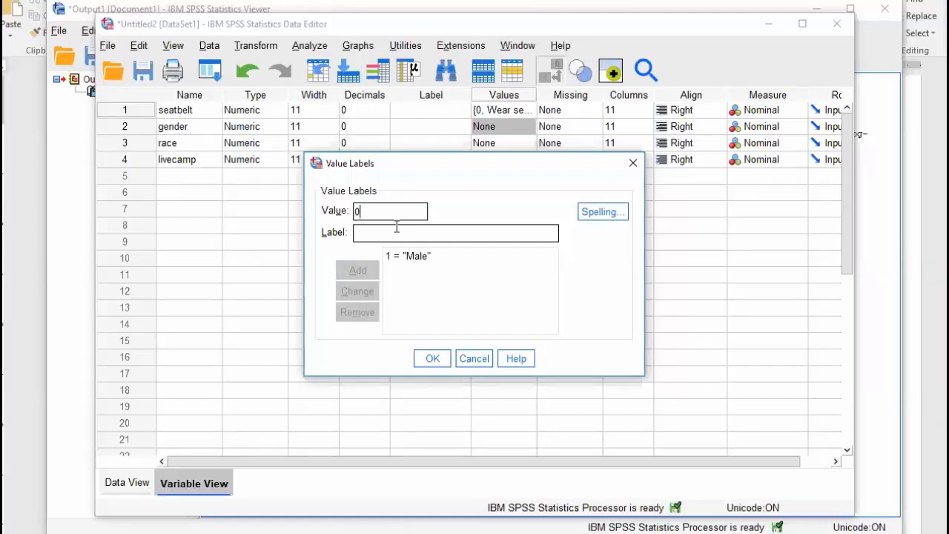
{"action": "type", "text": "Female"}
{"action": "key", "text": "Return"}
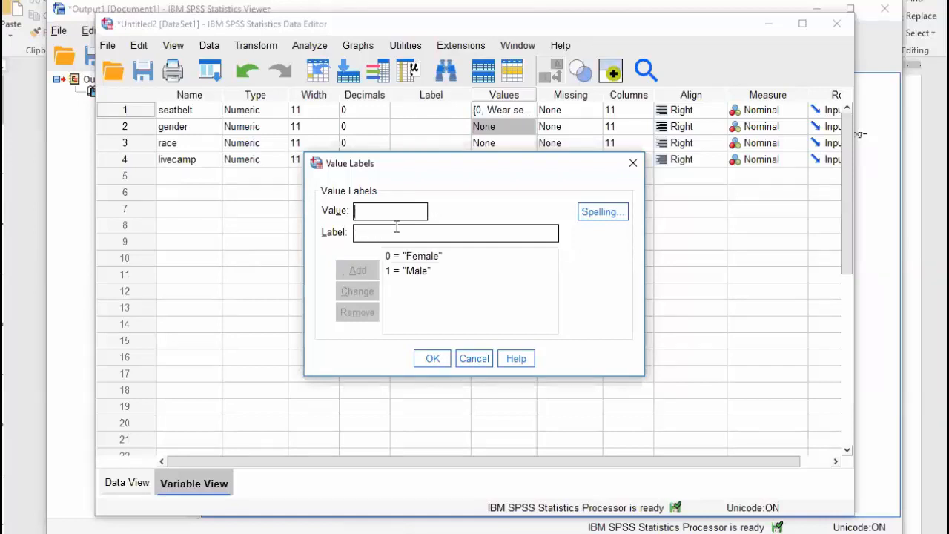
{"action": "left_click", "coordinate": [442, 365]}
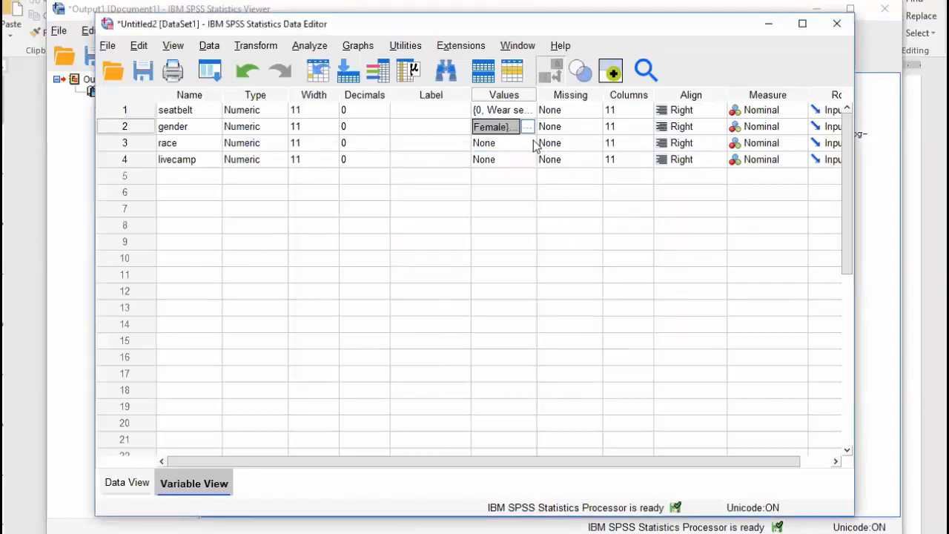
Label race values 1 = White, 2 = Black and 3 = Other
{"action": "left_click", "coordinate": [528, 143]}
{"action": "left_click", "coordinate": [531, 143]}
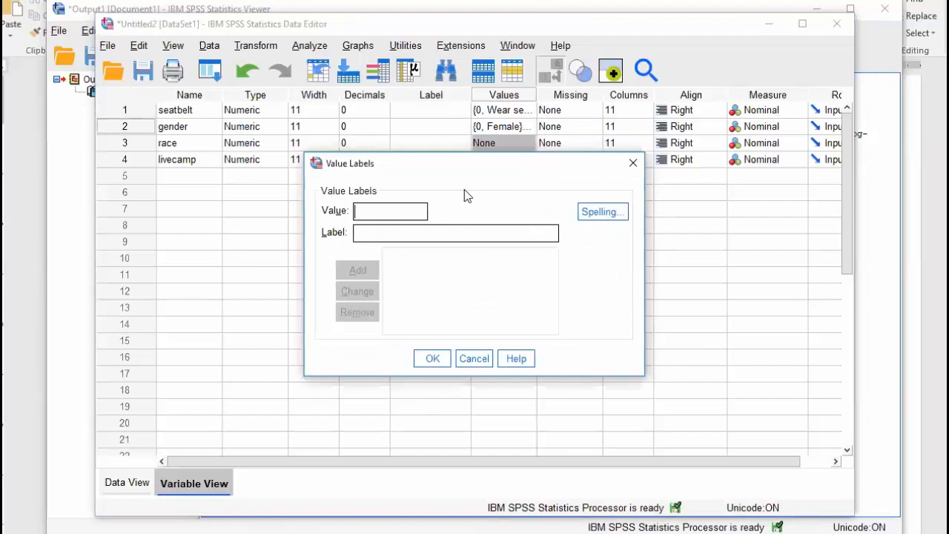
{"action": "type", "text": "1"}
{"action": "key", "text": "Tab"}
{"action": "type", "text": "White"}
{"action": "key", "text": "alt+a"}
{"action": "type", "text": "2"}
{"action": "key", "text": "Tab"}
{"action": "type", "text": "Black"}
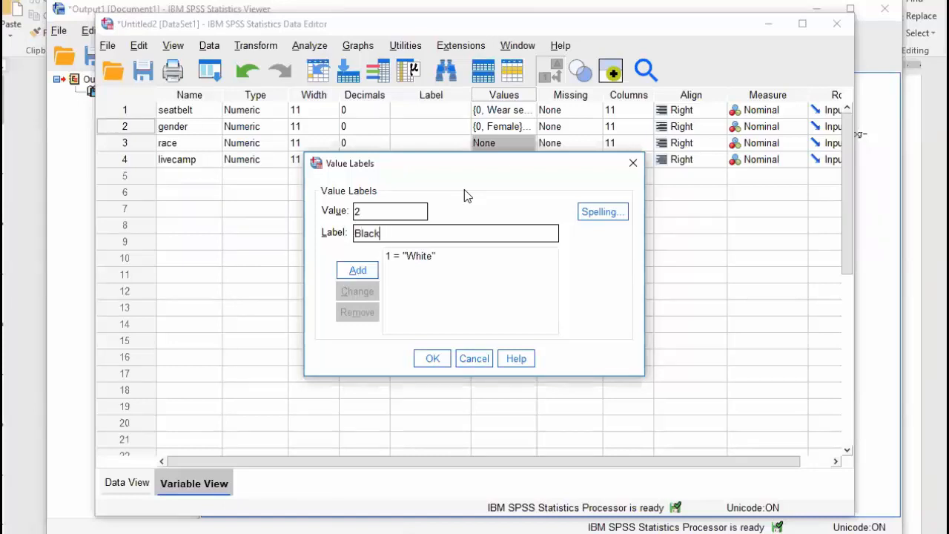
{"action": "key", "text": "alt+a"}
{"action": "type", "text": "3"}
{"action": "key", "text": "Tab"}
{"action": "type", "text": "Other"}
{"action": "key", "text": "alt+a"}
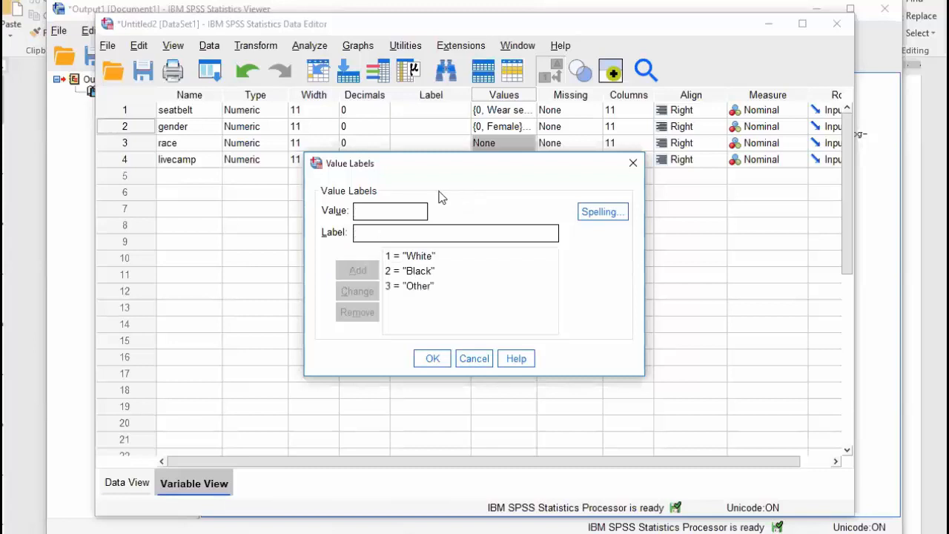
{"action": "left_click", "coordinate": [441, 361]}
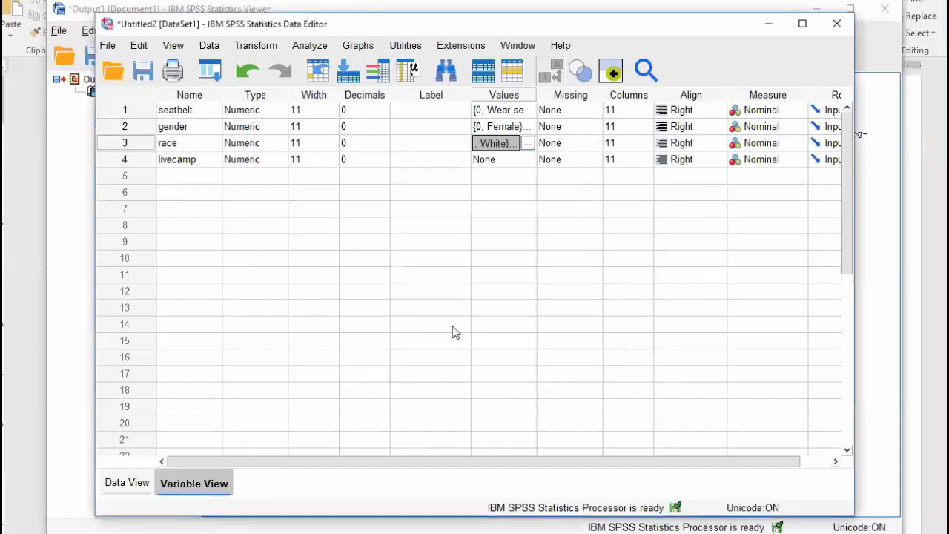
{"action": "key", "text": "Up"}
{"action": "left_click", "coordinate": [528, 163]}
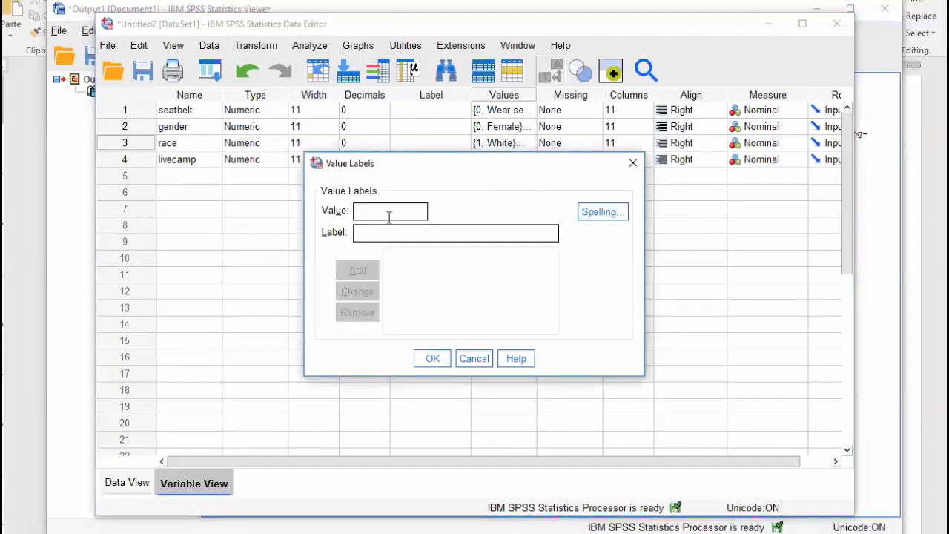
Enter livecamp labels 1 = 'On Campus' and 0 = 'Off Campus', checking the coding in the assignment
{"action": "left_click", "coordinate": [421, 212]}
{"action": "type", "text": "1"}
{"action": "key", "text": "alt+Tab"}
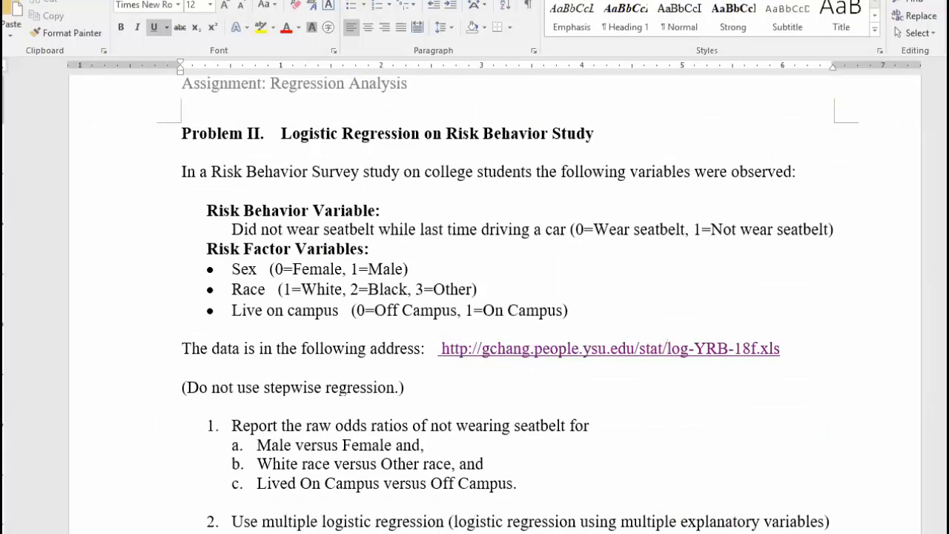
{"action": "key", "text": "alt+Tab"}
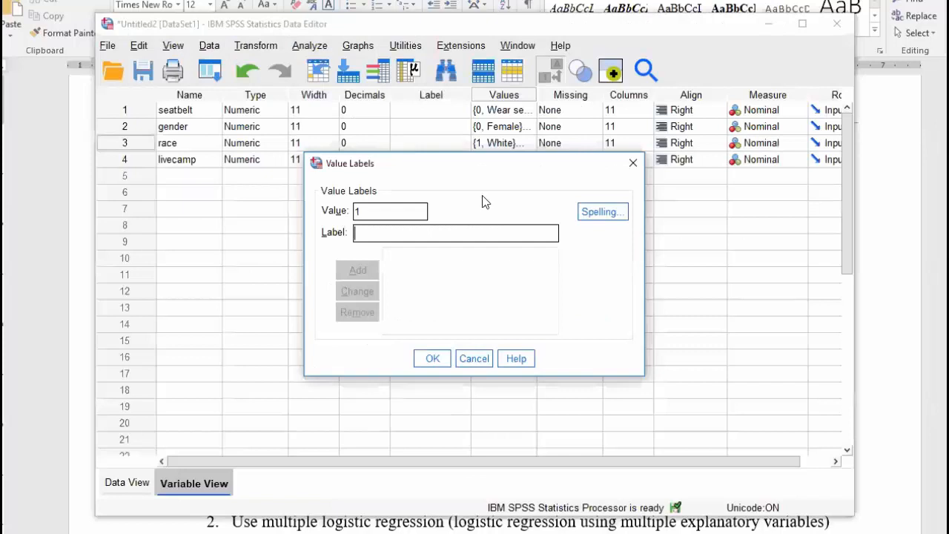
{"action": "type", "text": "On Cma"}
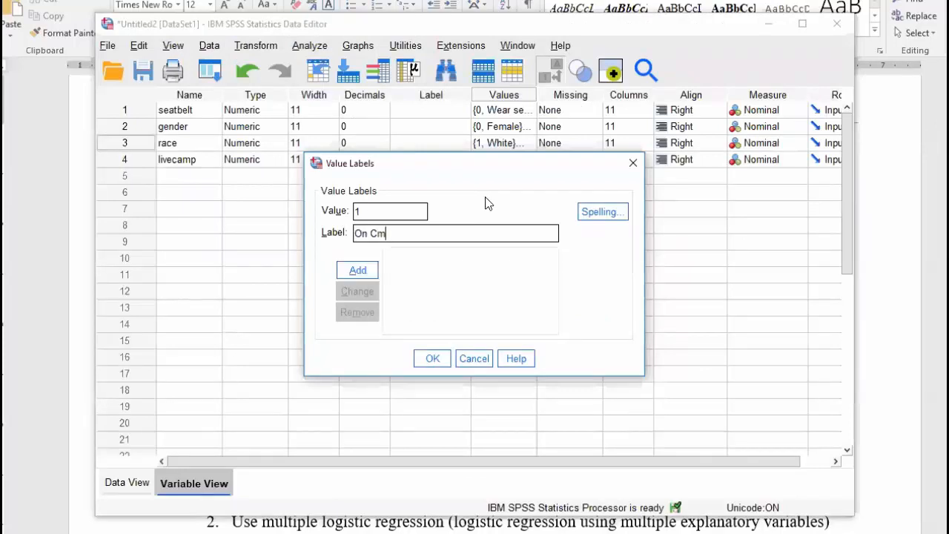
{"action": "key", "text": "BackSpace"}
{"action": "key", "text": "BackSpace"}
{"action": "type", "text": "ampus"}
{"action": "key", "text": "Return"}
{"action": "type", "text": "0"}
{"action": "key", "text": "Tab"}
{"action": "type", "text": "Off"}
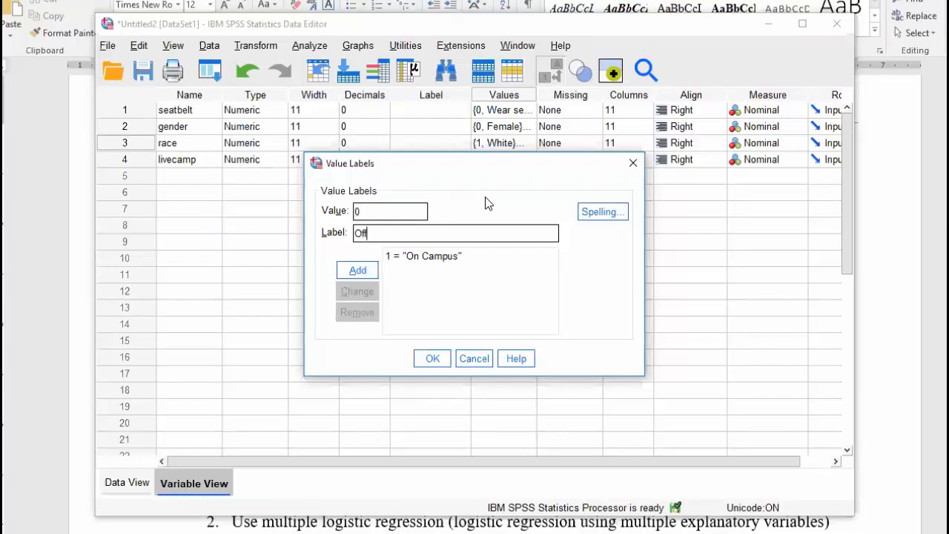
{"action": "type", "text": " Campus"}
{"action": "key", "text": "Return"}
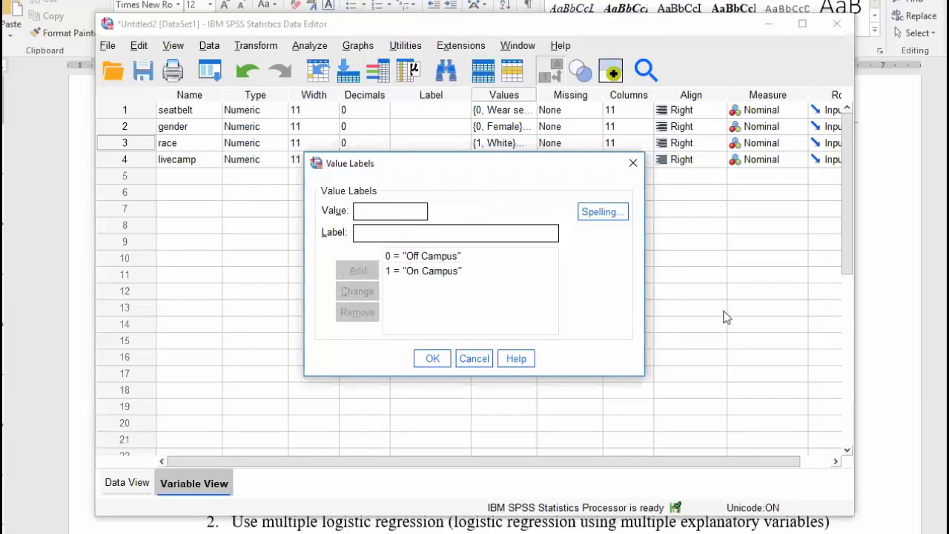
{"action": "left_click", "coordinate": [432, 360]}
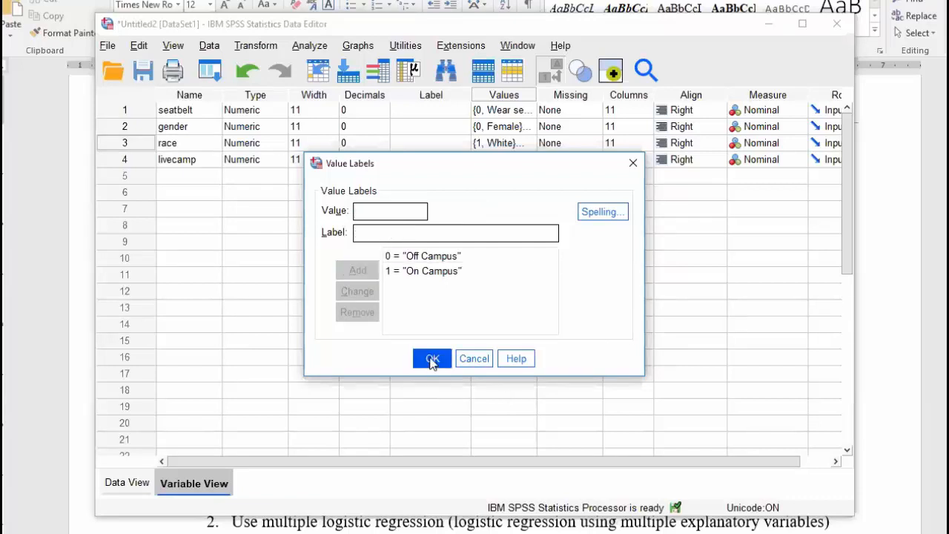
{"action": "left_click", "coordinate": [128, 483]}
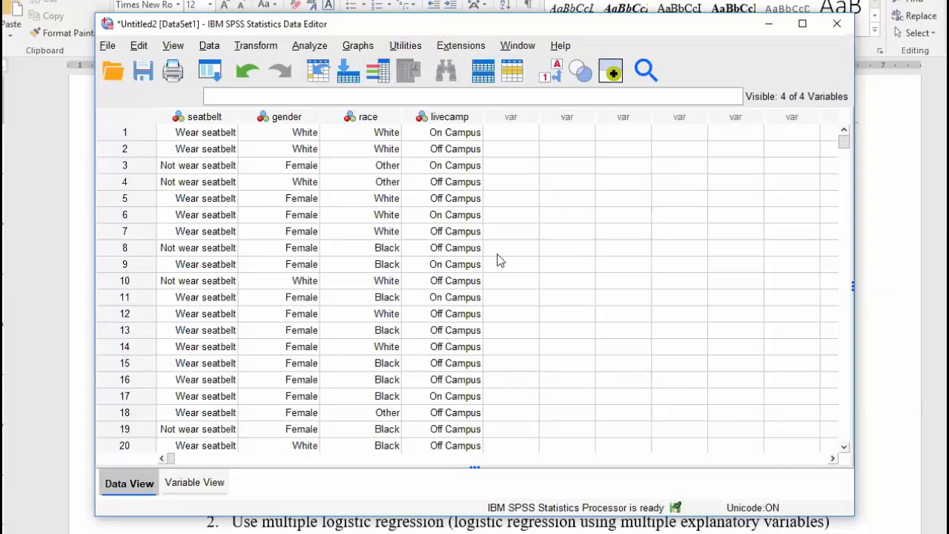
Move the Data Editor aside to read the Word assignment's question 1, then bring it back
{"action": "left_click_drag", "start_coordinate": [438, 29], "coordinate": [415, 413]}
{"action": "scroll", "coordinate": [514, 246], "scroll_direction": "down", "scroll_amount": 1}
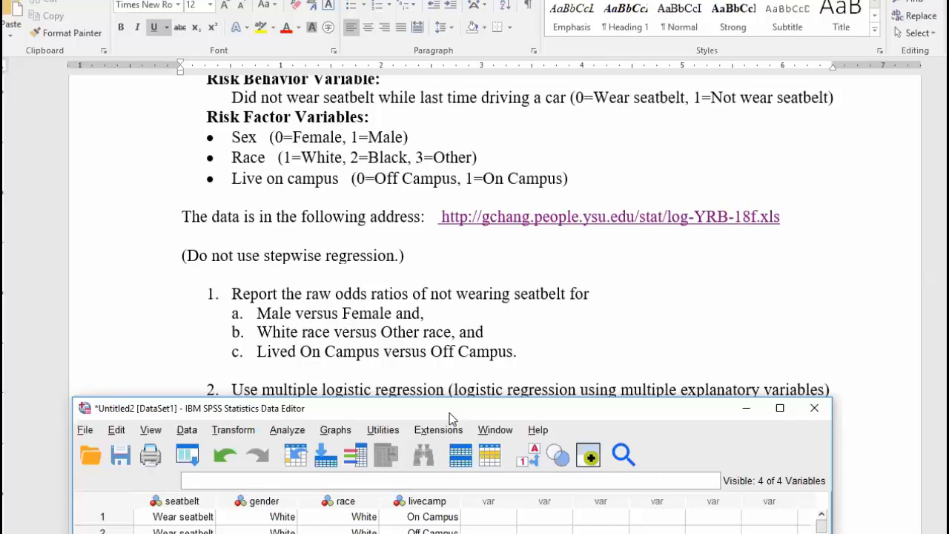
{"action": "left_click_drag", "start_coordinate": [449, 413], "coordinate": [457, 46]}
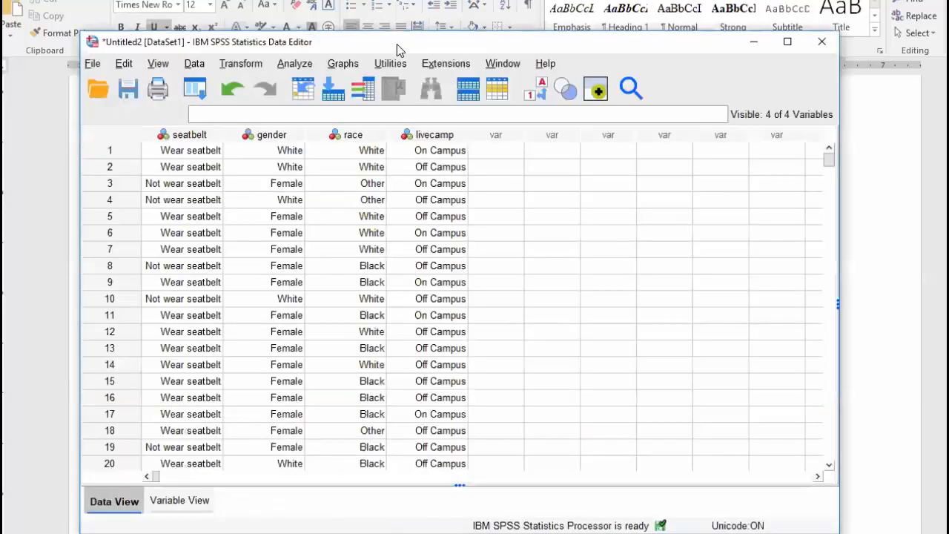
Run Crosstabs with gender in rows, seatbelt in columns, and the Risk statistic ticked
{"action": "left_click_drag", "start_coordinate": [397, 44], "coordinate": [418, 21]}
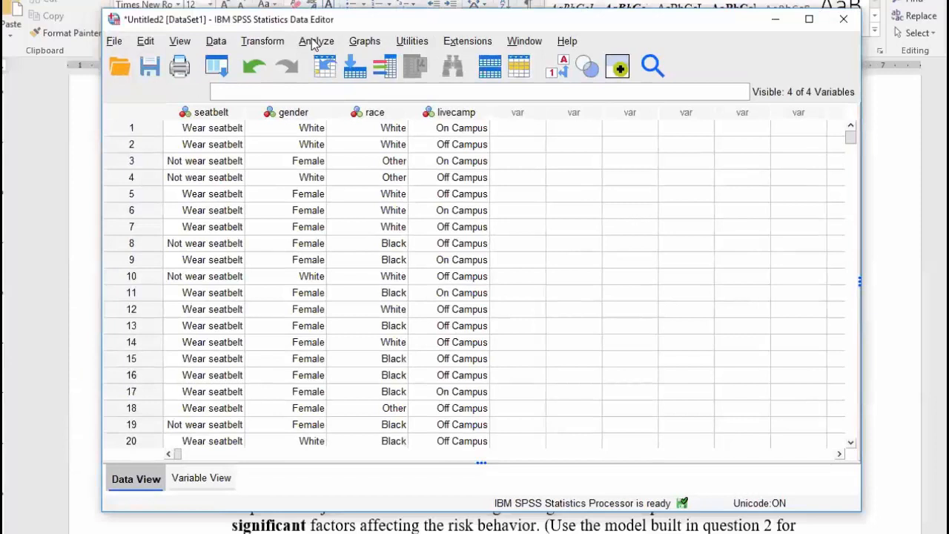
{"action": "left_click", "coordinate": [315, 40]}
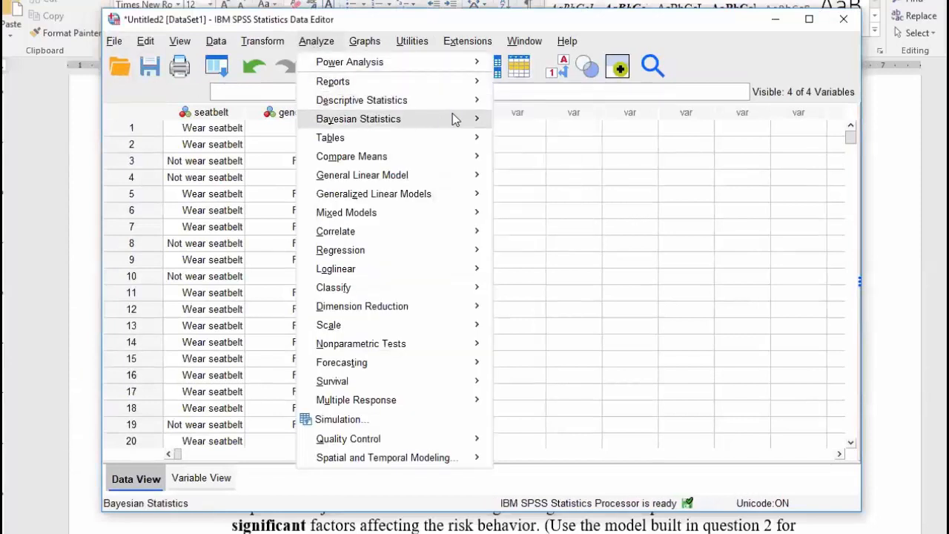
{"action": "mouse_move", "coordinate": [363, 102]}
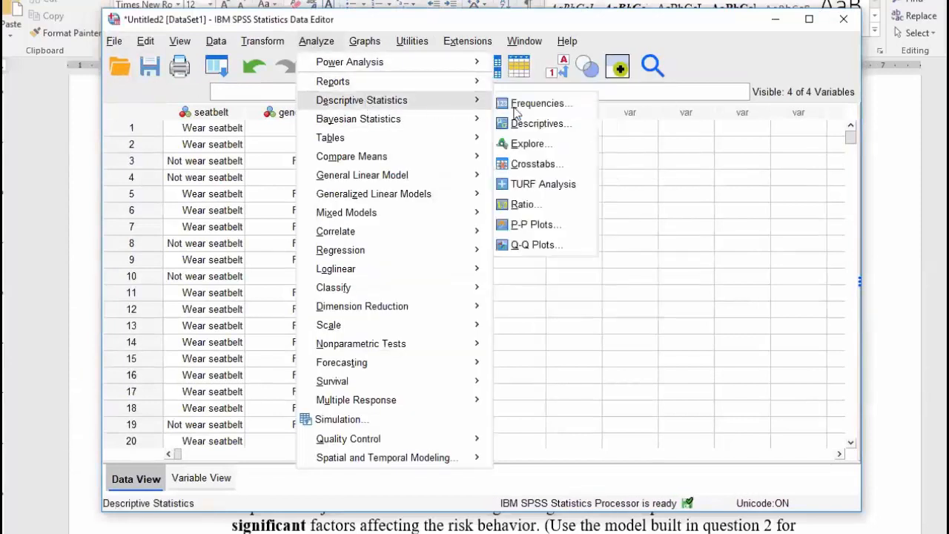
{"action": "left_click", "coordinate": [528, 163]}
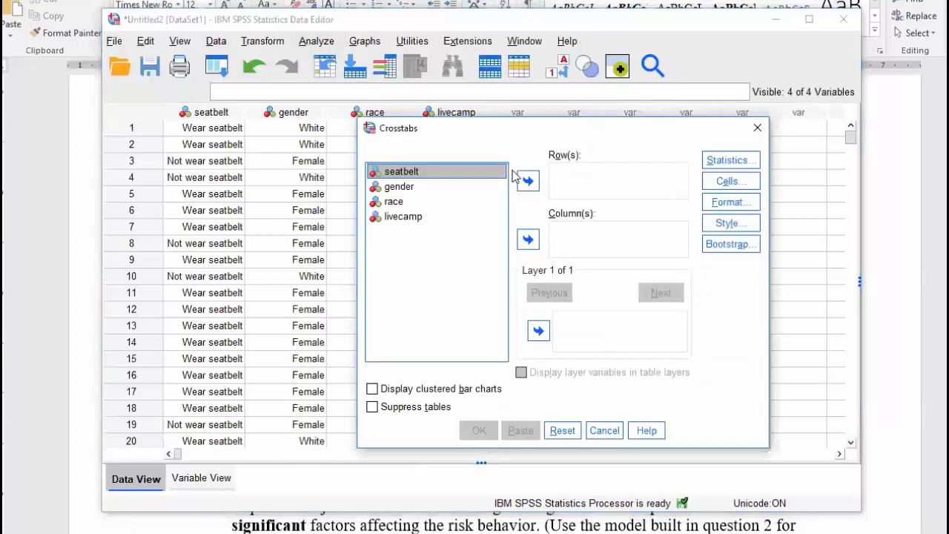
{"action": "left_click", "coordinate": [399, 187]}
{"action": "left_click", "coordinate": [528, 180]}
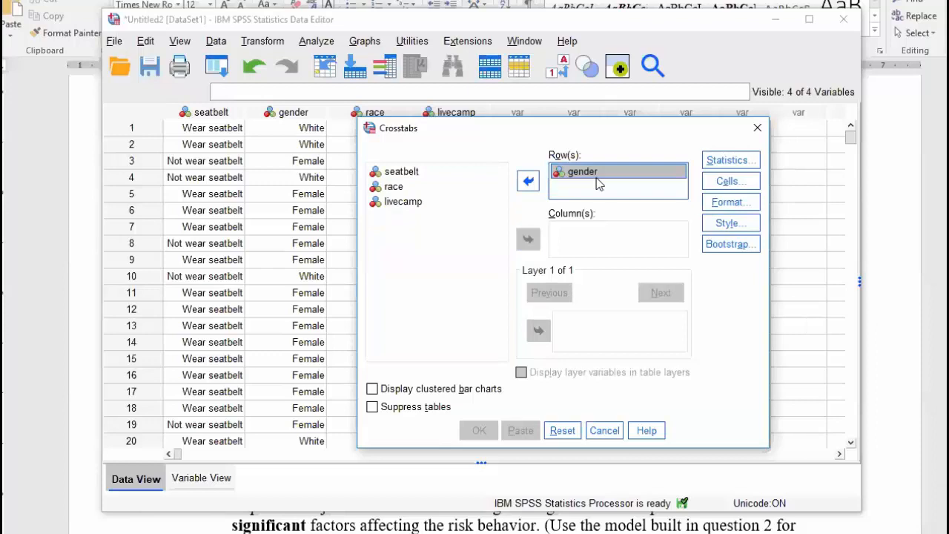
{"action": "left_click", "coordinate": [412, 176]}
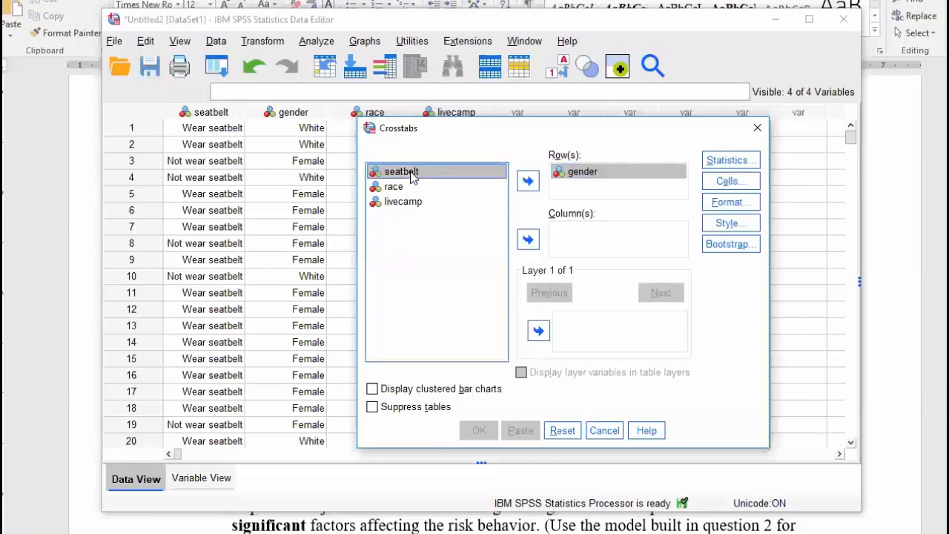
{"action": "left_click", "coordinate": [528, 241]}
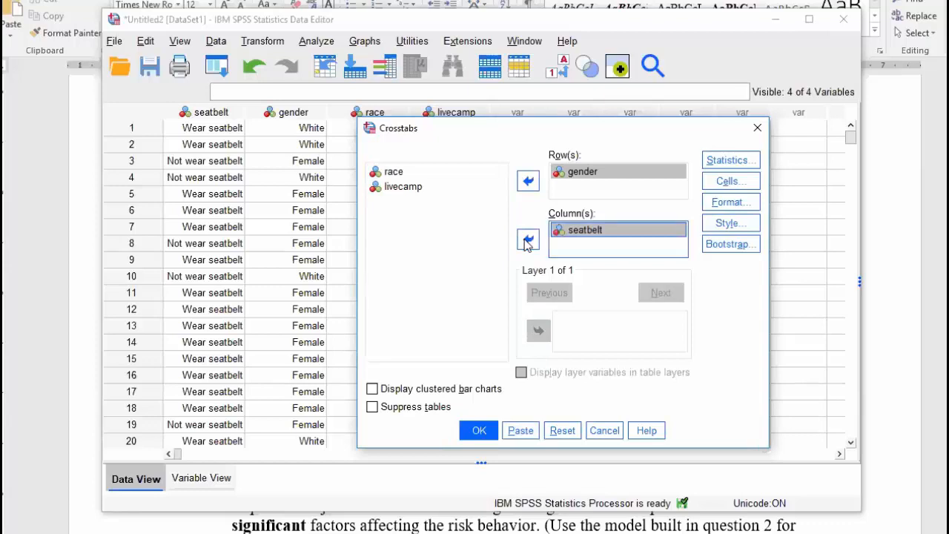
{"action": "left_click", "coordinate": [732, 162]}
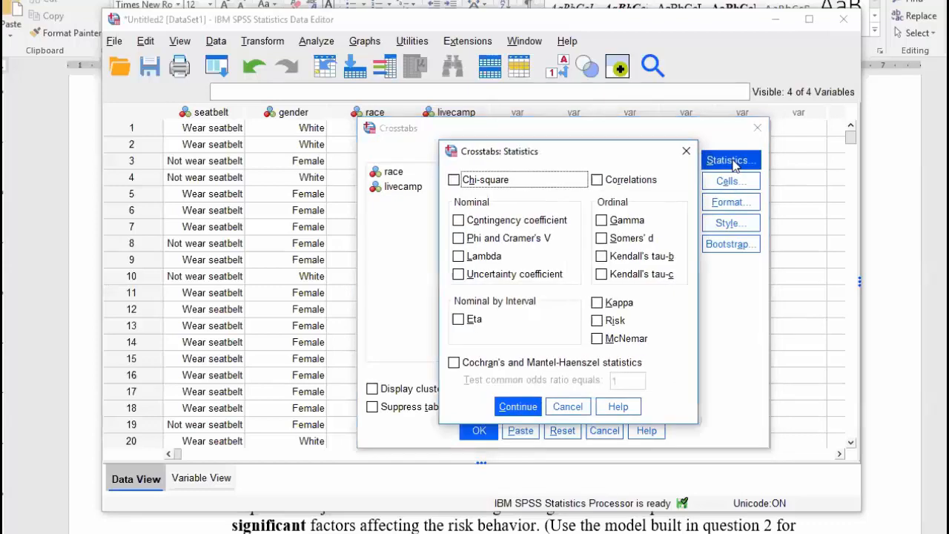
{"action": "left_click", "coordinate": [597, 323]}
{"action": "left_click", "coordinate": [523, 406]}
{"action": "left_click", "coordinate": [481, 429]}
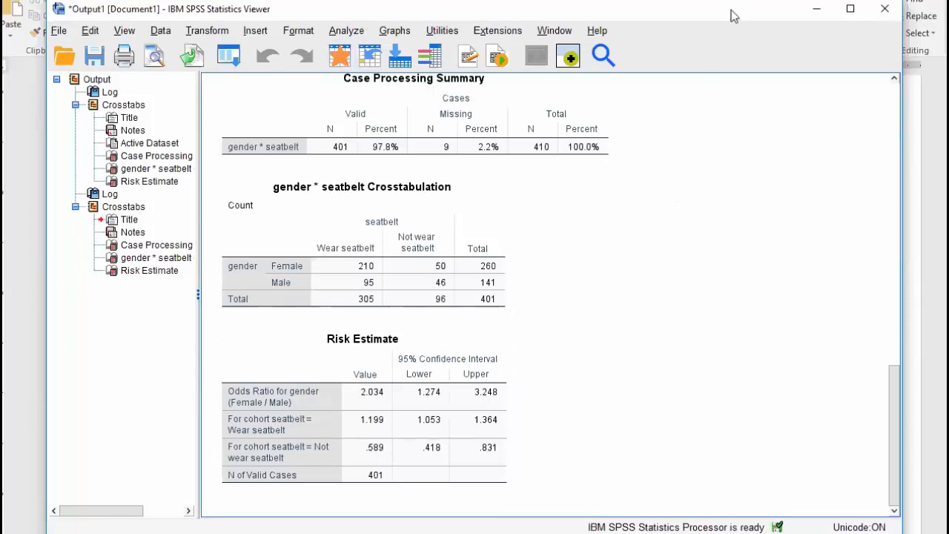
After reading the 2.034 Female/Male odds ratio, drag the Viewer down to uncover the data
{"action": "left_click_drag", "start_coordinate": [735, 7], "coordinate": [727, 78]}
Run Binary Logistic regression with seatbelt as the dependent and gender as the covariate
{"action": "left_click", "coordinate": [348, 105]}
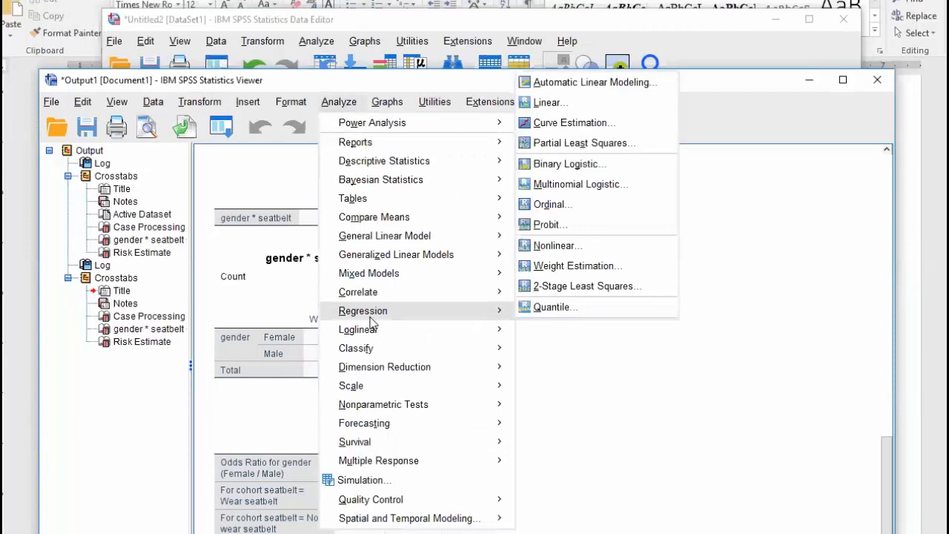
{"action": "mouse_move", "coordinate": [482, 334]}
{"action": "mouse_move", "coordinate": [486, 313]}
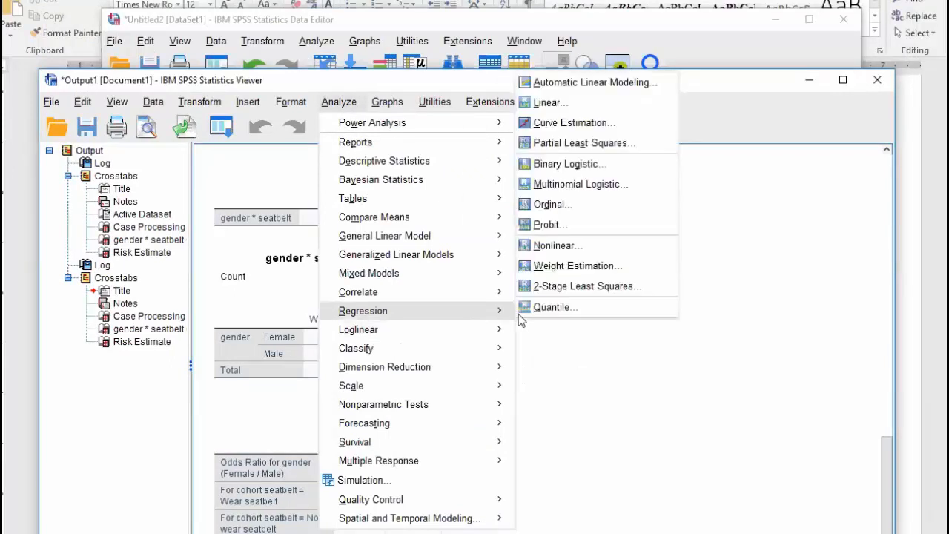
{"action": "left_click", "coordinate": [565, 164]}
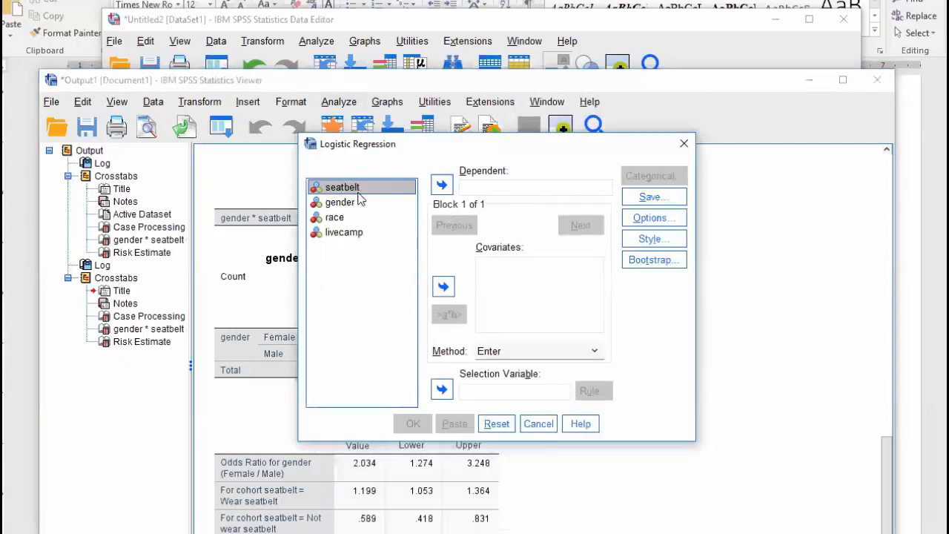
{"action": "left_click", "coordinate": [441, 185]}
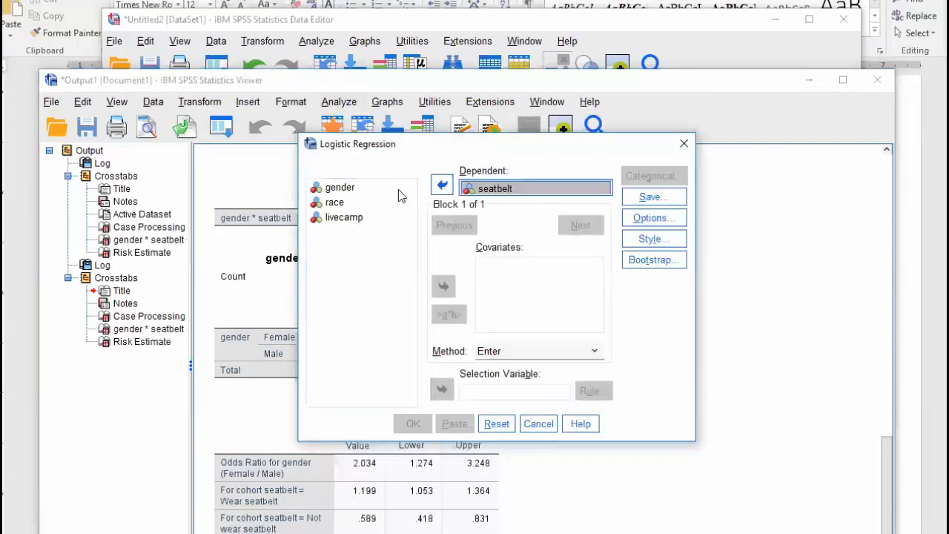
{"action": "left_click", "coordinate": [346, 191]}
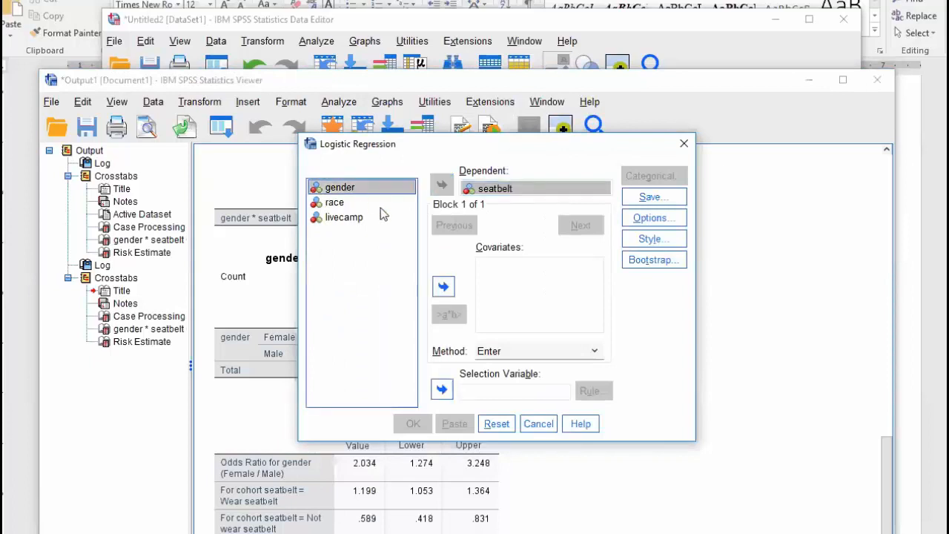
{"action": "left_click", "coordinate": [445, 285]}
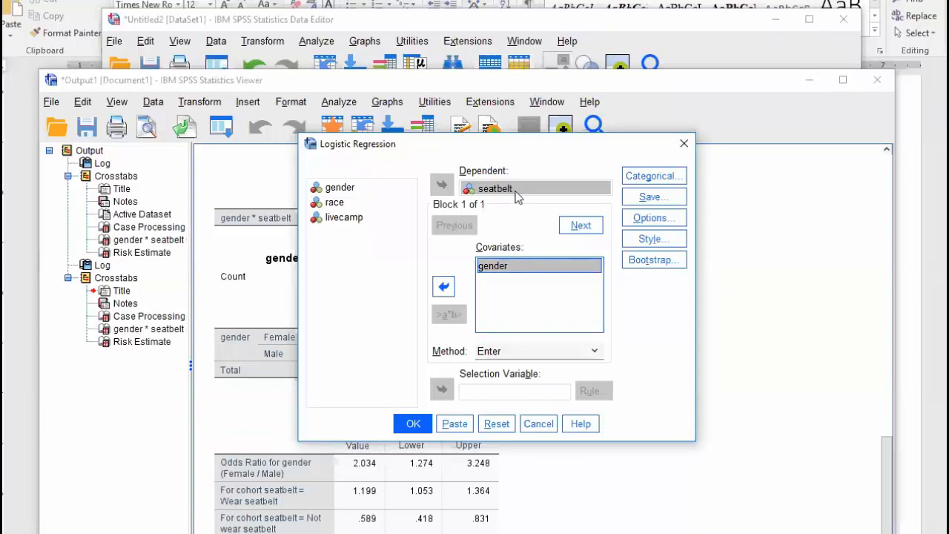
{"action": "left_click", "coordinate": [415, 425]}
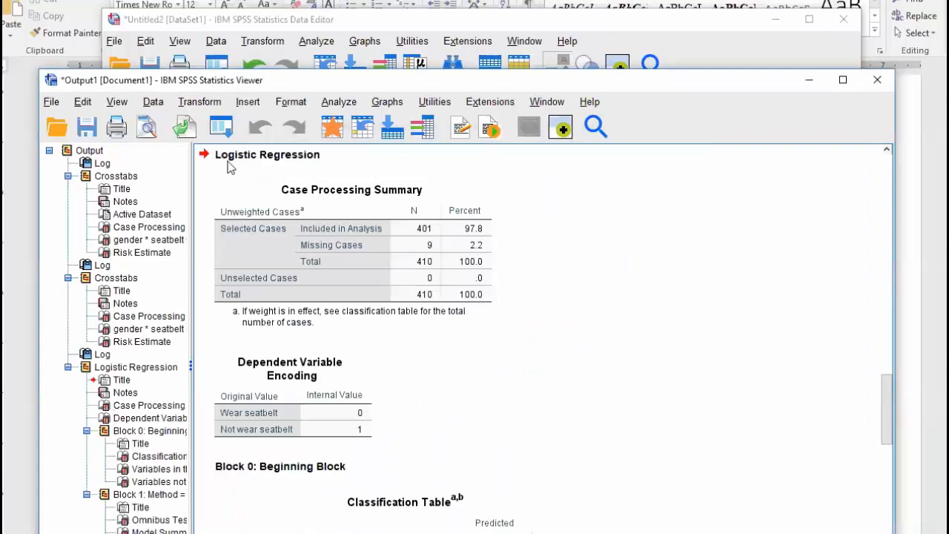
Scroll to Variables in the Equation: gender B .710, Sig. .003, Exp(B) 2.034
{"action": "scroll", "coordinate": [475, 334], "scroll_direction": "down", "scroll_amount": 3}
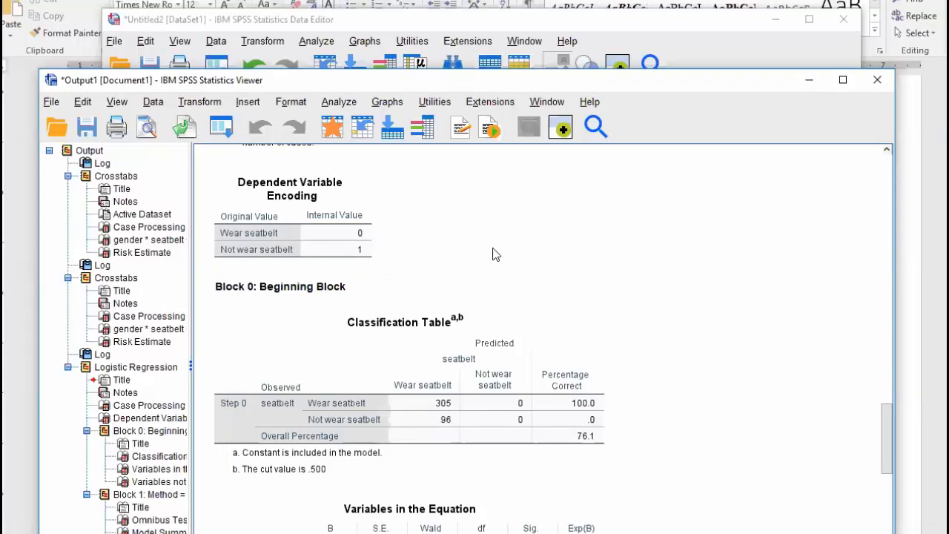
{"action": "scroll", "coordinate": [495, 254], "scroll_direction": "down", "scroll_amount": 5}
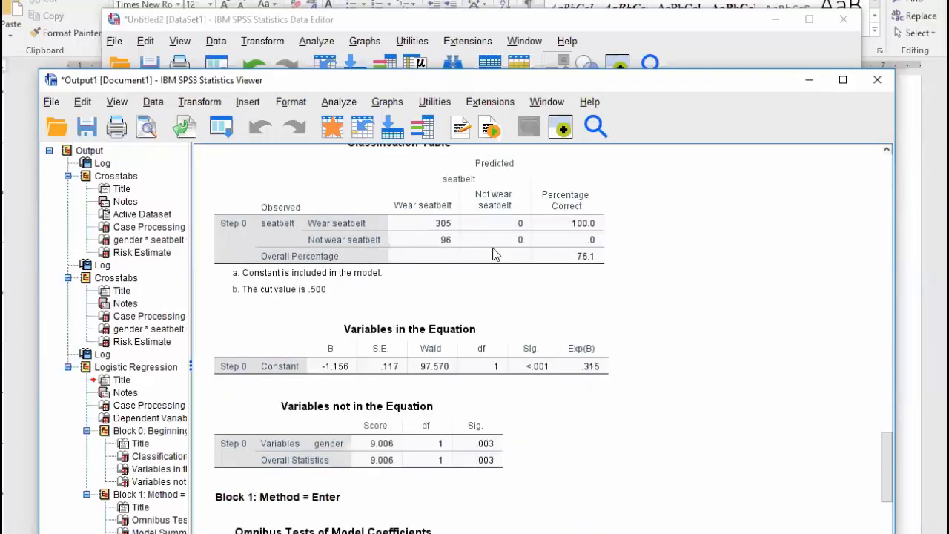
{"action": "scroll", "coordinate": [495, 255], "scroll_direction": "down", "scroll_amount": 5}
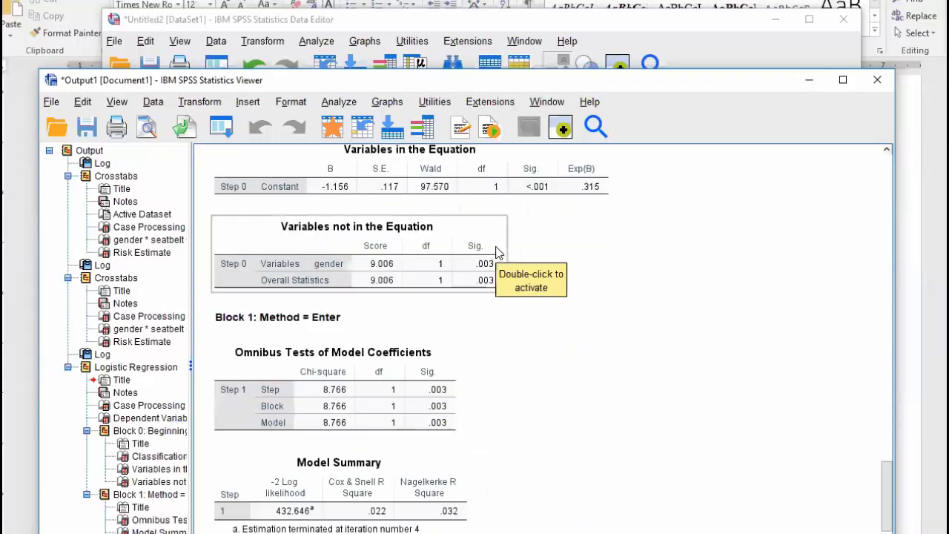
{"action": "scroll", "coordinate": [499, 253], "scroll_direction": "down", "scroll_amount": 5}
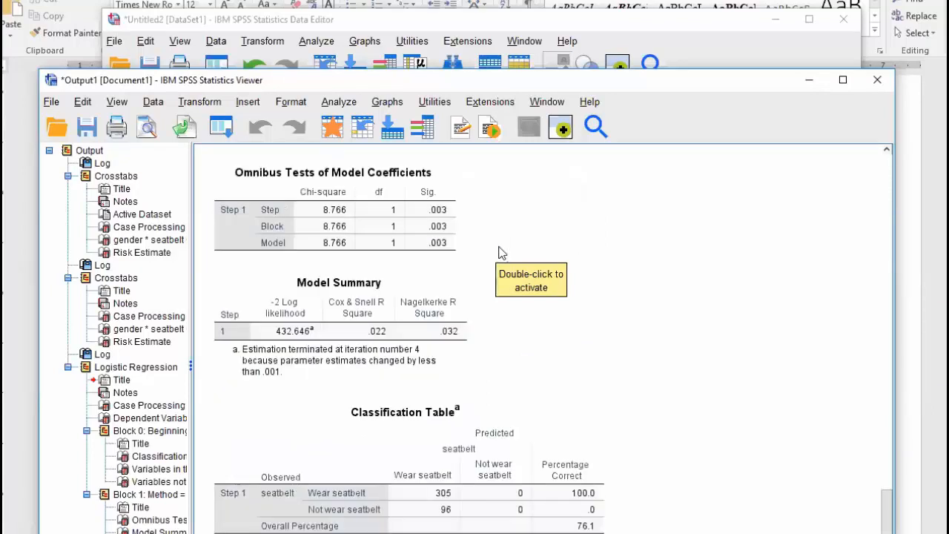
{"action": "scroll", "coordinate": [499, 252], "scroll_direction": "down", "scroll_amount": 3}
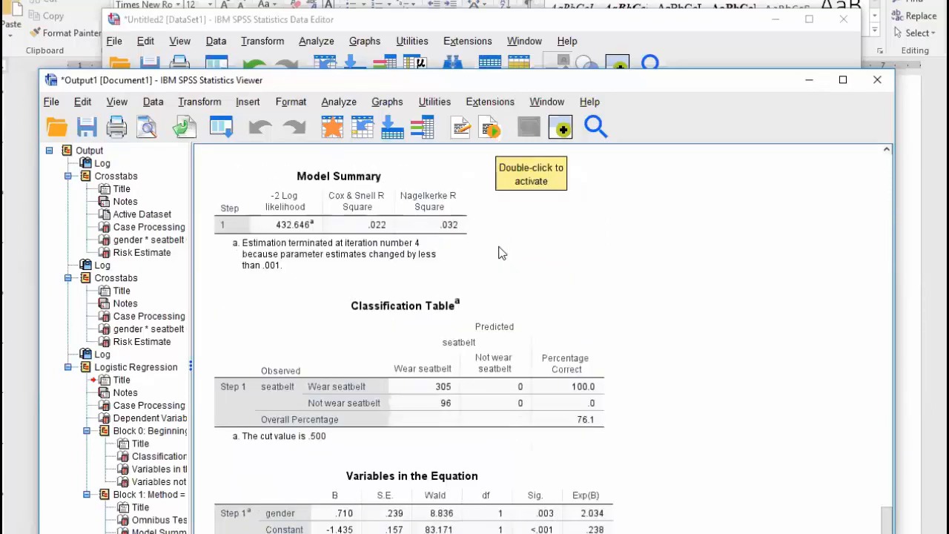
{"action": "scroll", "coordinate": [499, 253], "scroll_direction": "up", "scroll_amount": 5}
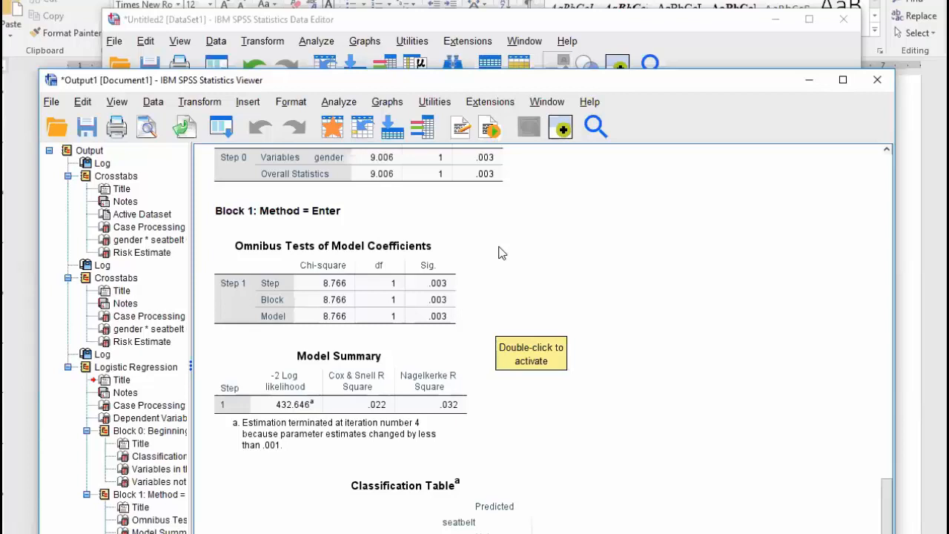
{"action": "scroll", "coordinate": [499, 253], "scroll_direction": "up", "scroll_amount": 5}
{"action": "scroll", "coordinate": [499, 253], "scroll_direction": "down", "scroll_amount": 5}
{"action": "scroll", "coordinate": [499, 253], "scroll_direction": "down", "scroll_amount": 5}
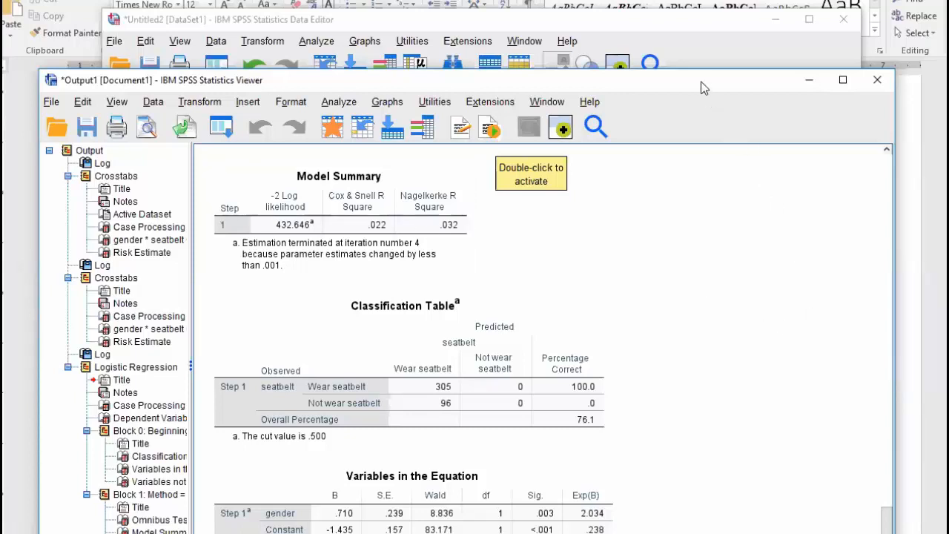
{"action": "left_click_drag", "start_coordinate": [702, 84], "coordinate": [698, 5]}
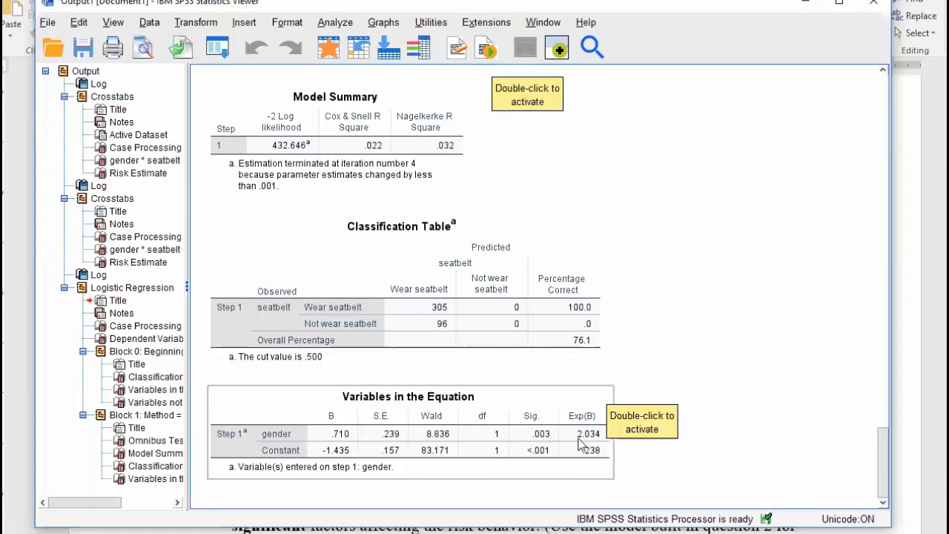
Add race and livecamp as column variables beside seatbelt and run the gender crosstabs
{"action": "scroll", "coordinate": [629, 447], "scroll_direction": "up", "scroll_amount": 5}
{"action": "left_click", "coordinate": [328, 25]}
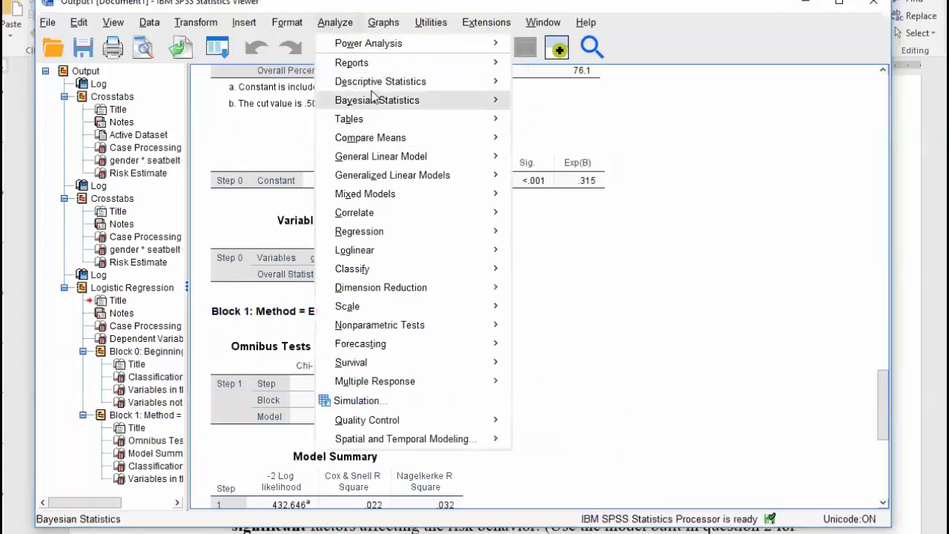
{"action": "mouse_move", "coordinate": [443, 86]}
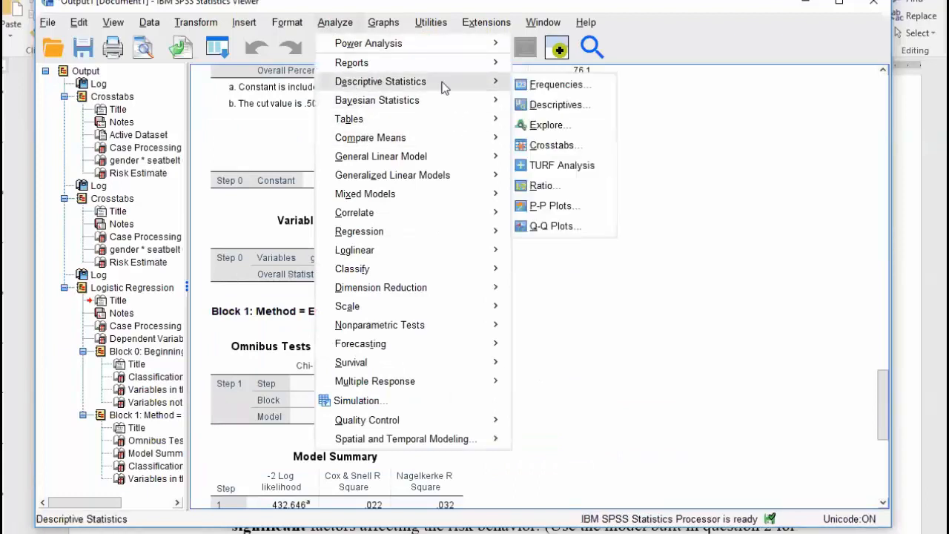
{"action": "left_click", "coordinate": [552, 146]}
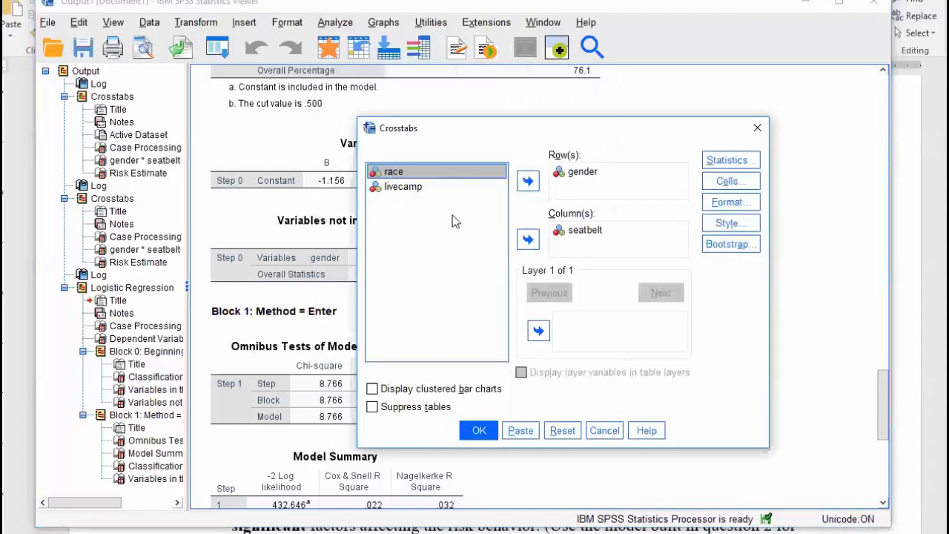
{"action": "left_click", "coordinate": [528, 238]}
{"action": "left_click", "coordinate": [421, 178]}
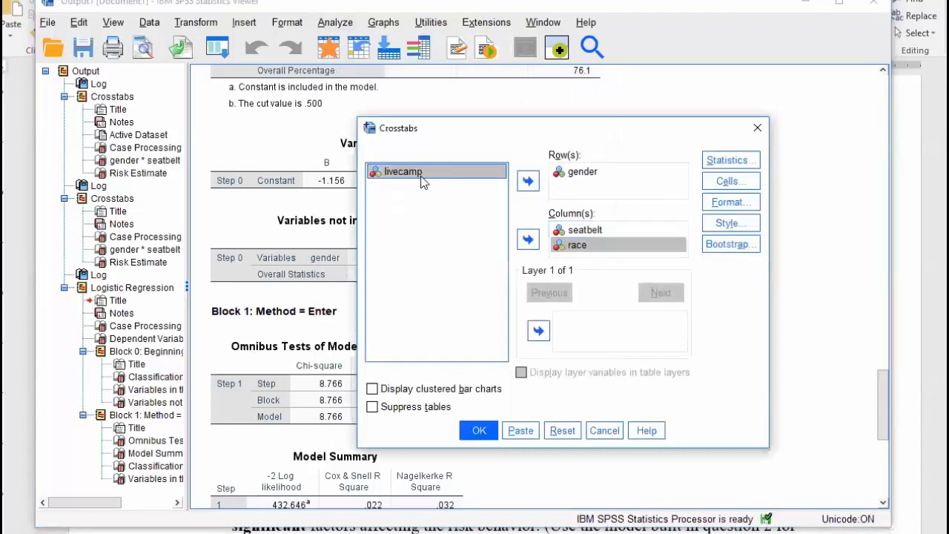
{"action": "left_click", "coordinate": [528, 239]}
{"action": "left_click", "coordinate": [477, 431]}
{"action": "scroll", "coordinate": [617, 324], "scroll_direction": "down", "scroll_amount": 5}
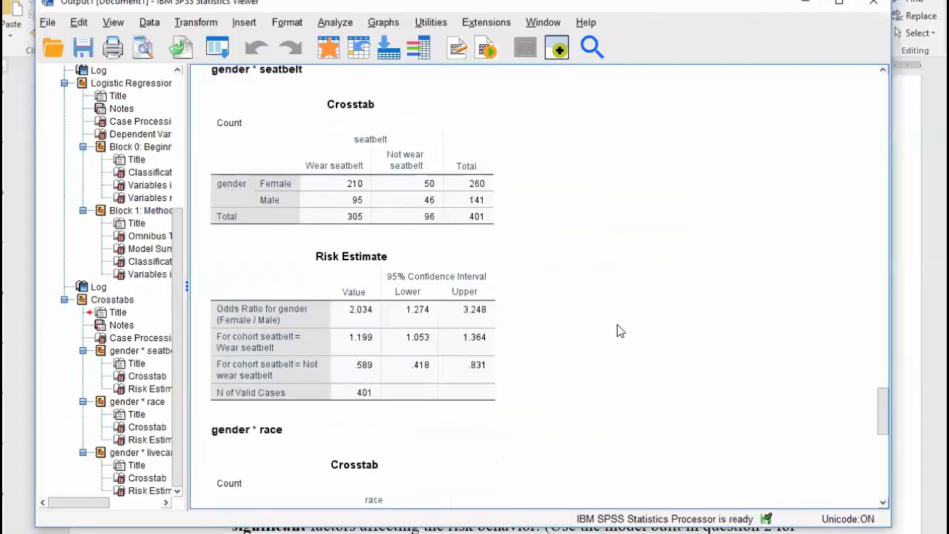
{"action": "scroll", "coordinate": [617, 331], "scroll_direction": "down", "scroll_amount": 5}
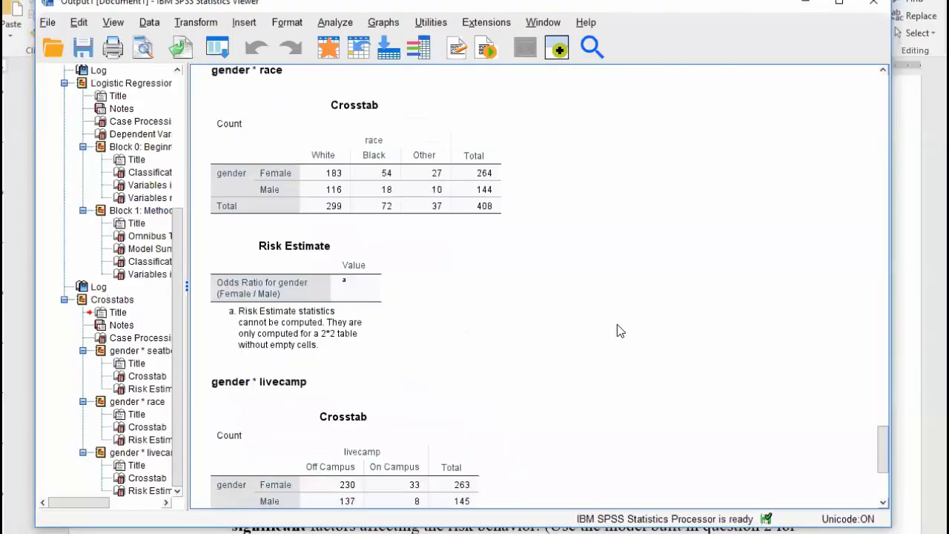
{"action": "scroll", "coordinate": [621, 331], "scroll_direction": "down", "scroll_amount": 5}
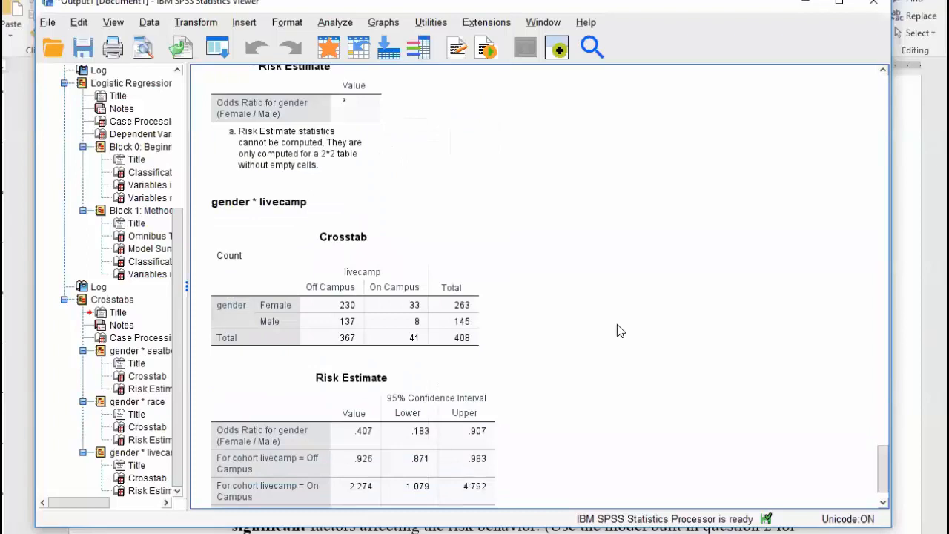
{"action": "scroll", "coordinate": [617, 324], "scroll_direction": "down", "scroll_amount": 2}
{"action": "scroll", "coordinate": [617, 324], "scroll_direction": "up", "scroll_amount": 5}
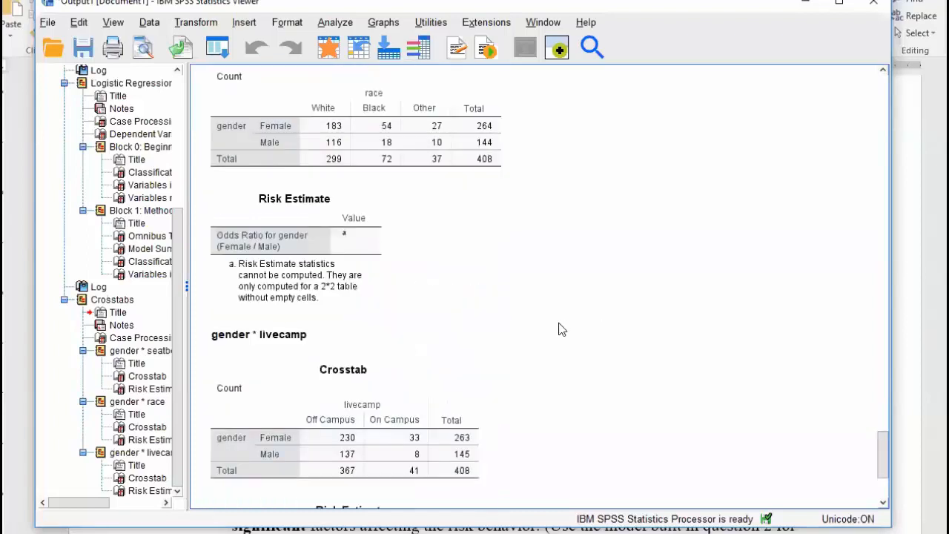
{"action": "scroll", "coordinate": [394, 321], "scroll_direction": "up", "scroll_amount": 5}
{"action": "left_click", "coordinate": [394, 322]}
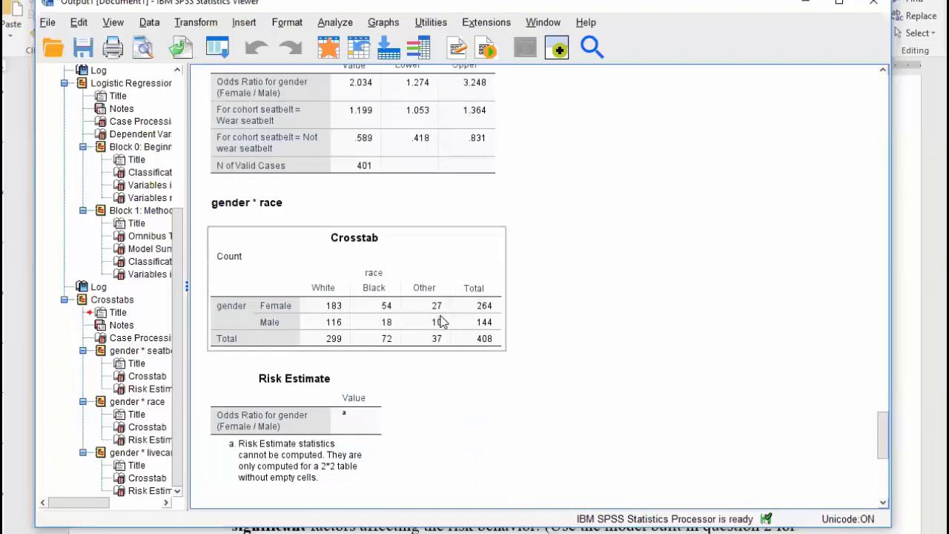
{"action": "scroll", "coordinate": [441, 321], "scroll_direction": "down", "scroll_amount": 5}
{"action": "left_click", "coordinate": [431, 234]}
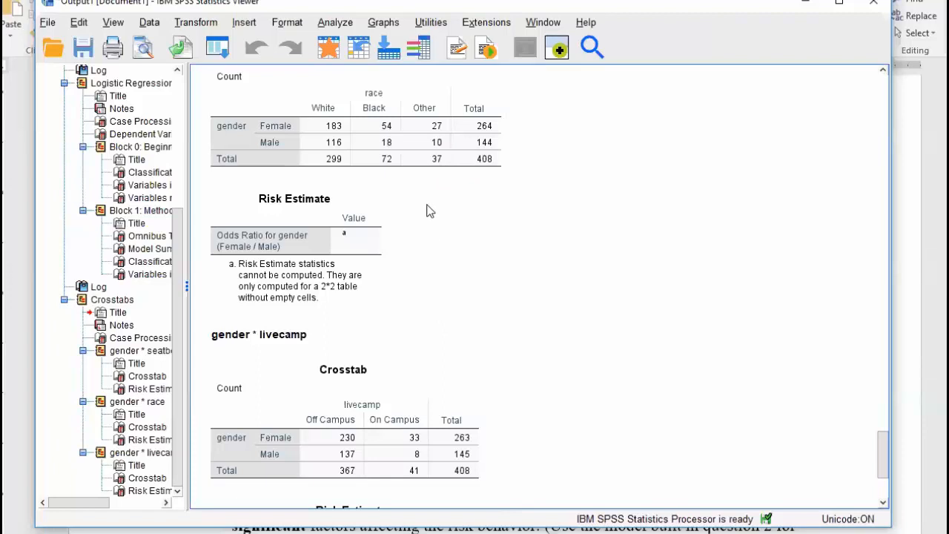
{"action": "scroll", "coordinate": [430, 211], "scroll_direction": "up", "scroll_amount": 5}
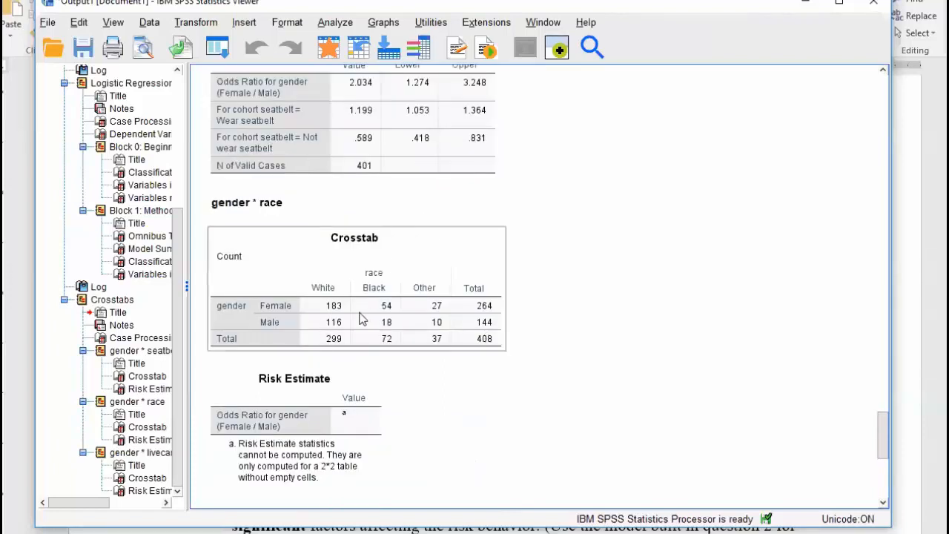
{"action": "scroll", "coordinate": [467, 300], "scroll_direction": "down", "scroll_amount": 5}
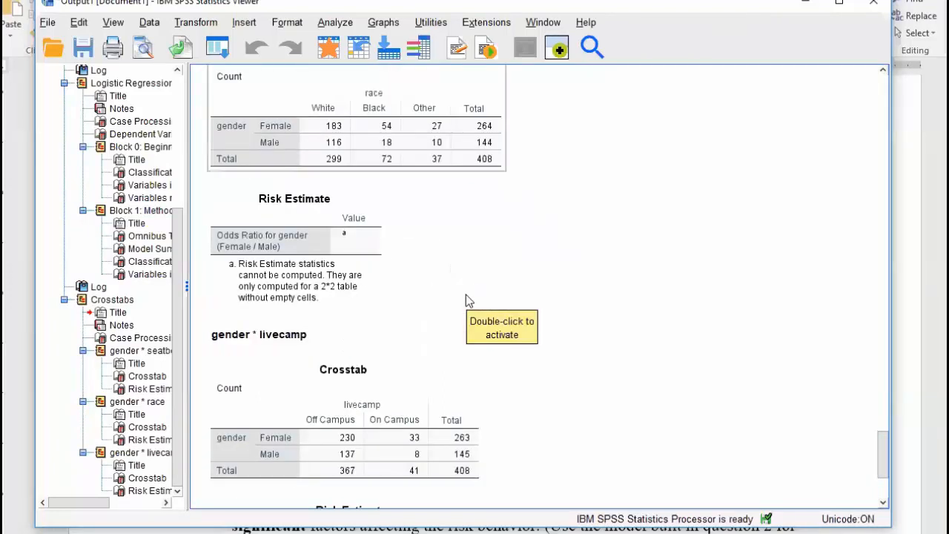
{"action": "scroll", "coordinate": [466, 299], "scroll_direction": "down", "scroll_amount": 5}
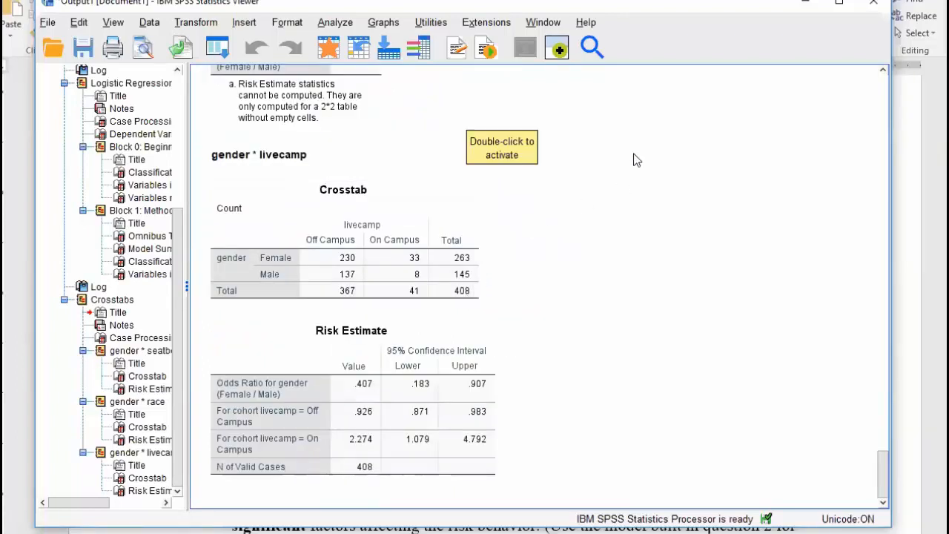
Rerun Crosstabs with seatbelt and livecamp removed, leaving only gender by race
{"action": "left_click", "coordinate": [337, 24]}
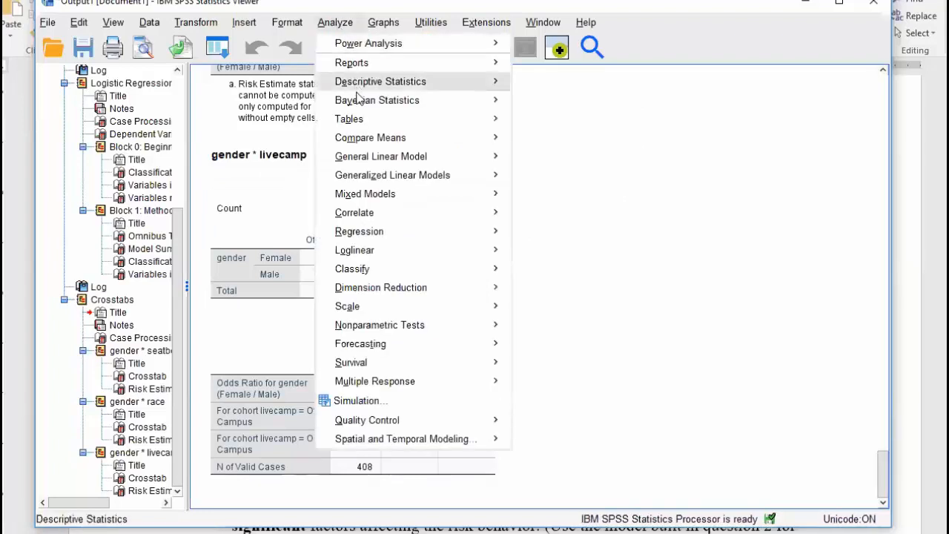
{"action": "mouse_move", "coordinate": [405, 84]}
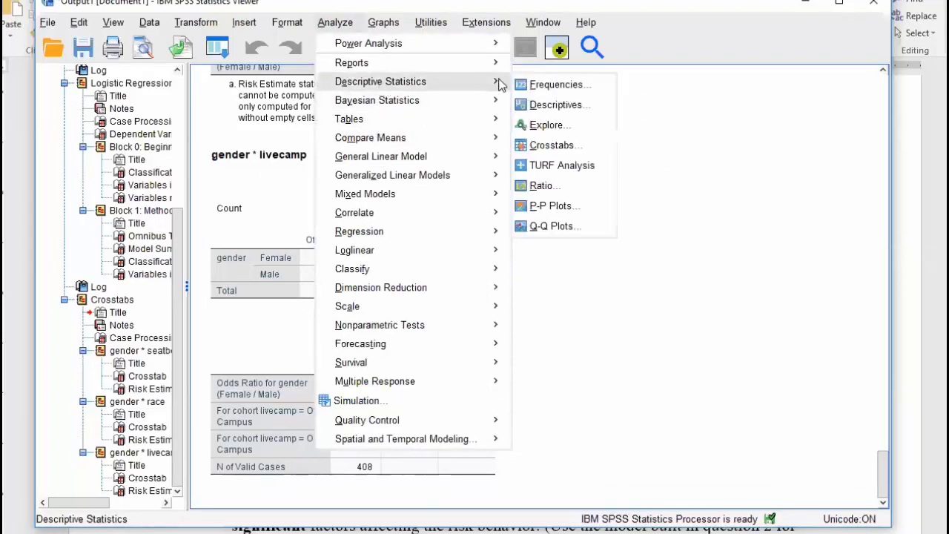
{"action": "left_click", "coordinate": [552, 144]}
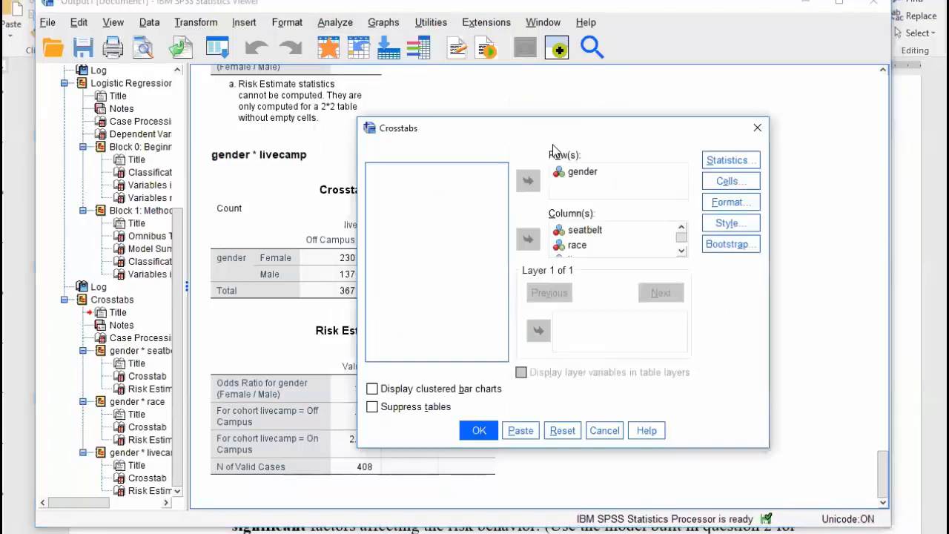
{"action": "left_click", "coordinate": [585, 230]}
{"action": "left_click", "coordinate": [528, 239]}
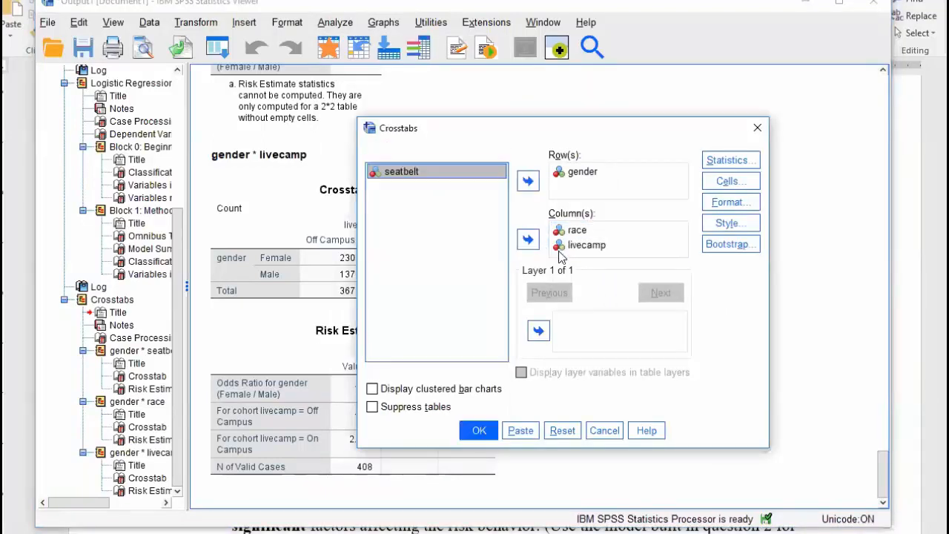
{"action": "left_click", "coordinate": [579, 247]}
{"action": "left_click", "coordinate": [528, 239]}
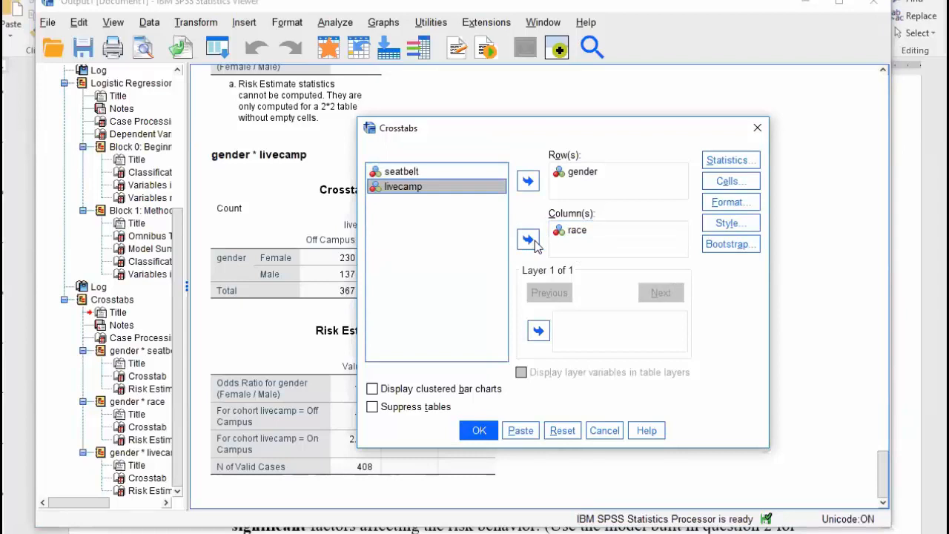
{"action": "left_click", "coordinate": [479, 430]}
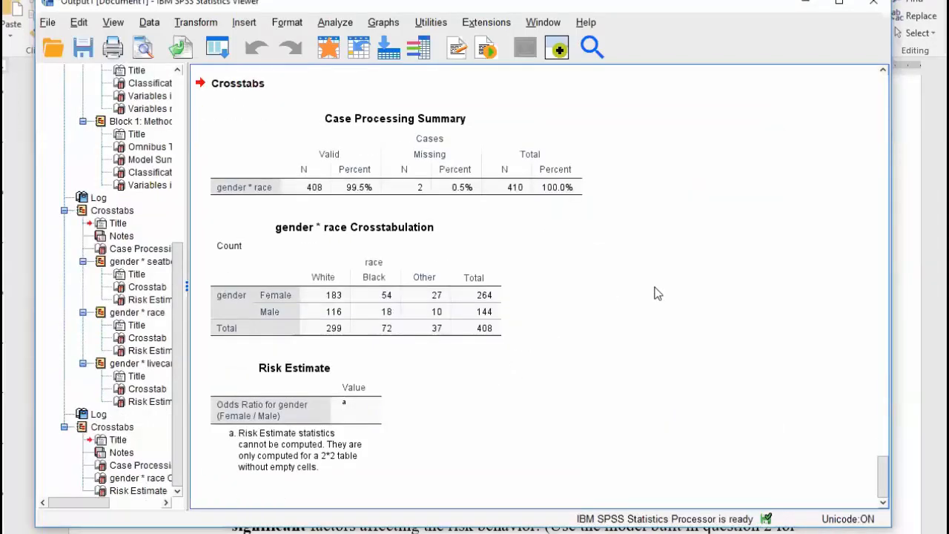
Inspect the gender by race crosstab and its Case Processing Summary in the output
{"action": "scroll", "coordinate": [657, 294], "scroll_direction": "up", "scroll_amount": 5}
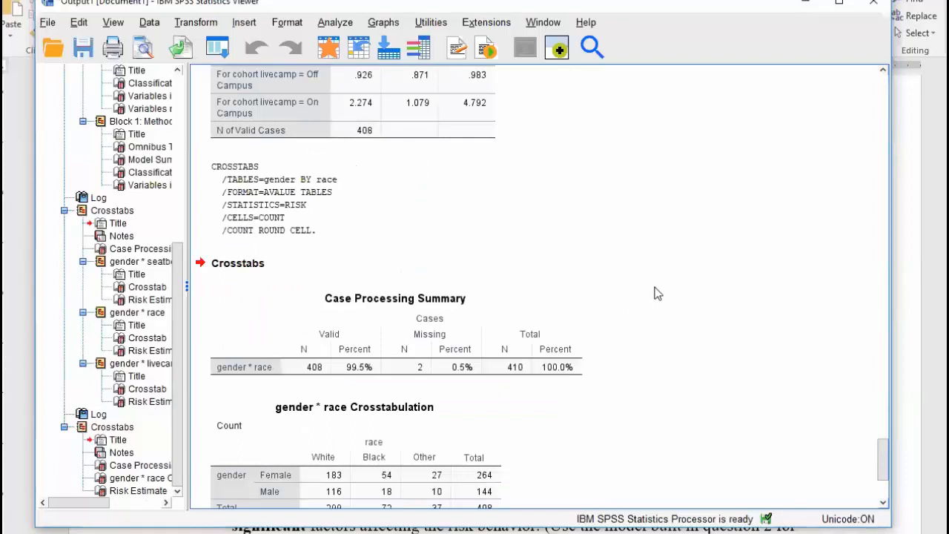
{"action": "scroll", "coordinate": [657, 294], "scroll_direction": "down", "scroll_amount": 5}
{"action": "left_click", "coordinate": [374, 304]}
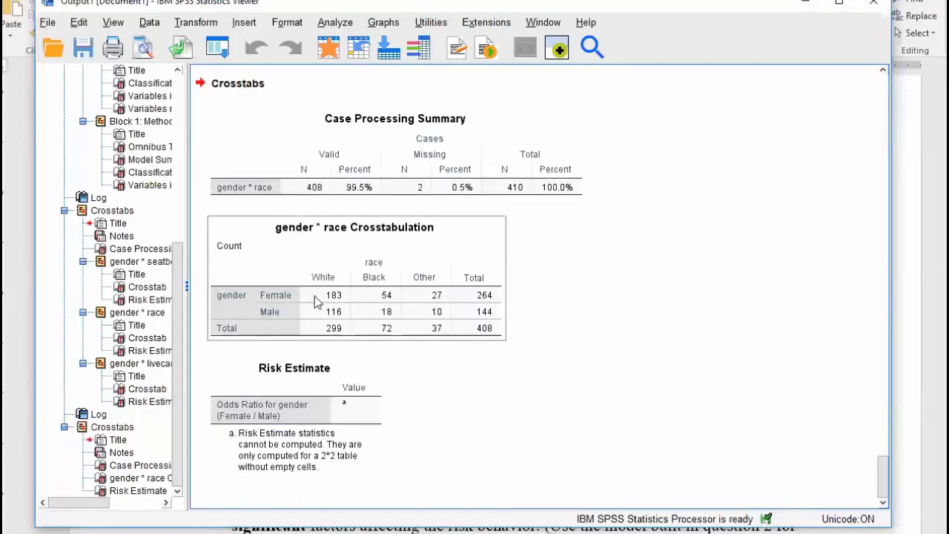
{"action": "left_click", "coordinate": [441, 129]}
{"action": "left_click", "coordinate": [467, 88]}
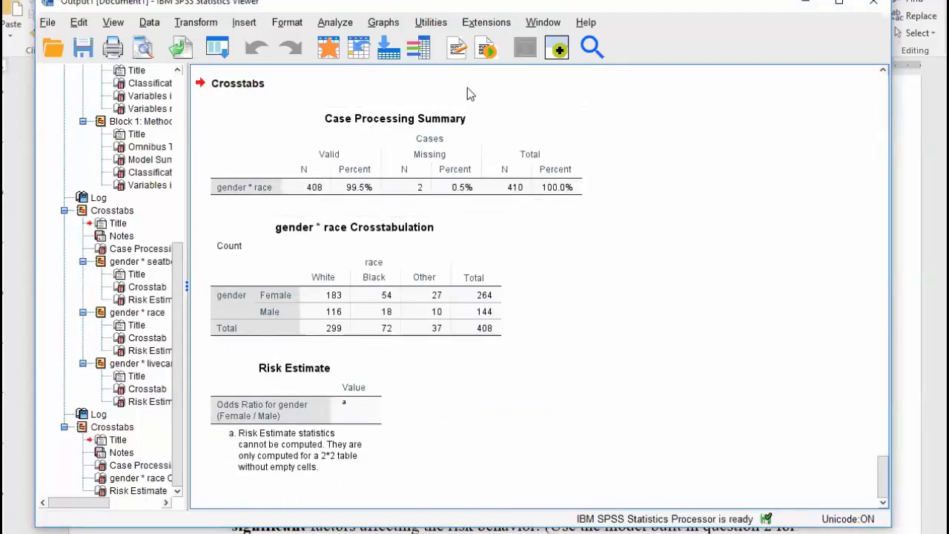
Run Crosstabs with race as the row variable instead of gender and seatbelt as column
{"action": "left_click", "coordinate": [336, 22]}
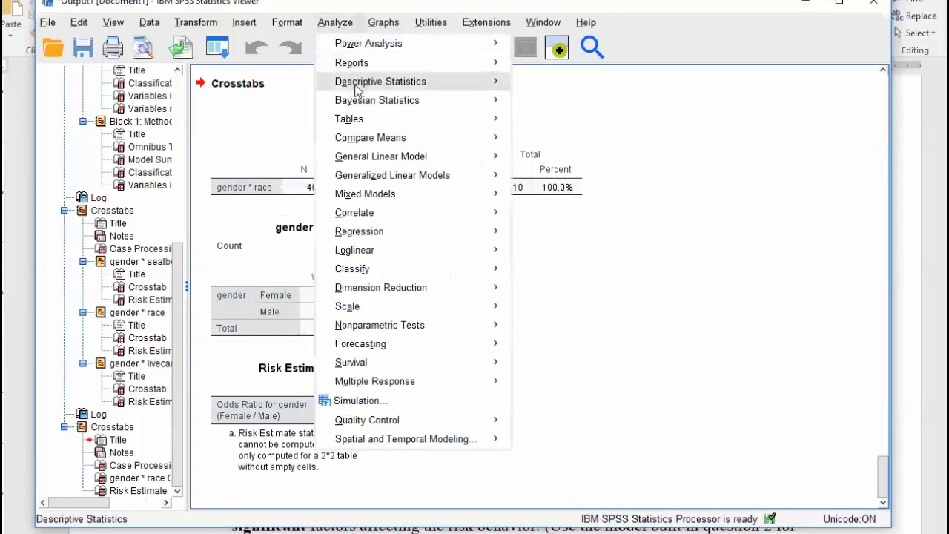
{"action": "mouse_move", "coordinate": [356, 89]}
{"action": "left_click", "coordinate": [549, 146]}
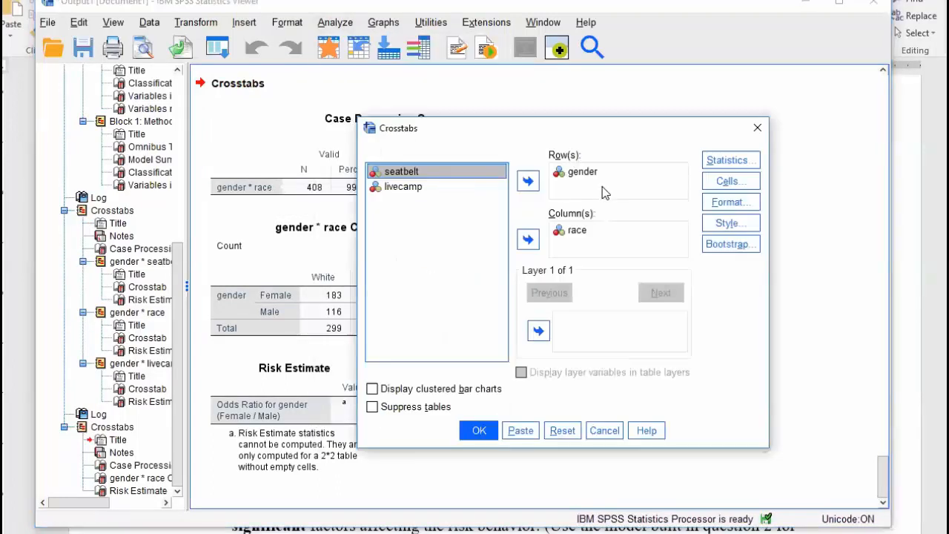
{"action": "left_click", "coordinate": [579, 173]}
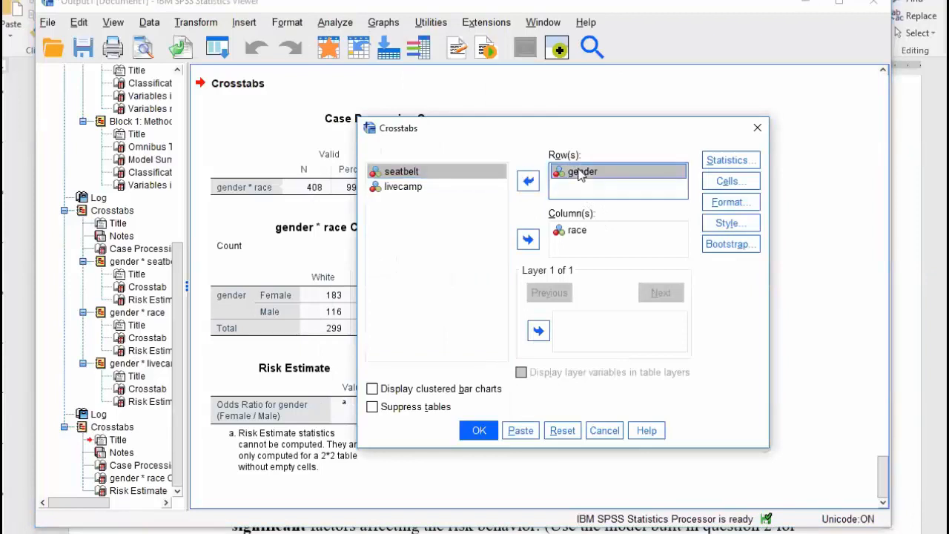
{"action": "left_click", "coordinate": [575, 232]}
{"action": "left_click", "coordinate": [528, 239]}
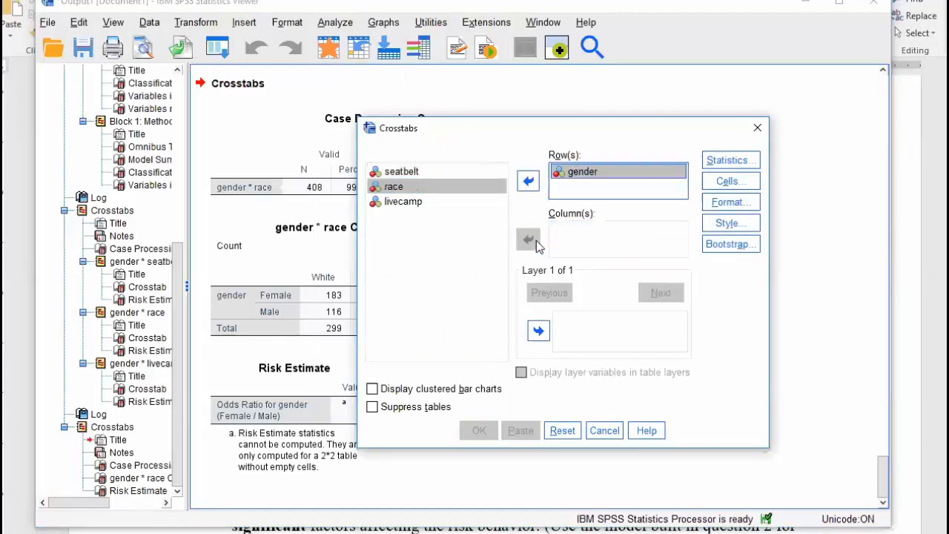
{"action": "left_click", "coordinate": [528, 181]}
{"action": "left_click", "coordinate": [586, 172]}
{"action": "left_click", "coordinate": [528, 181]}
{"action": "left_click", "coordinate": [418, 172]}
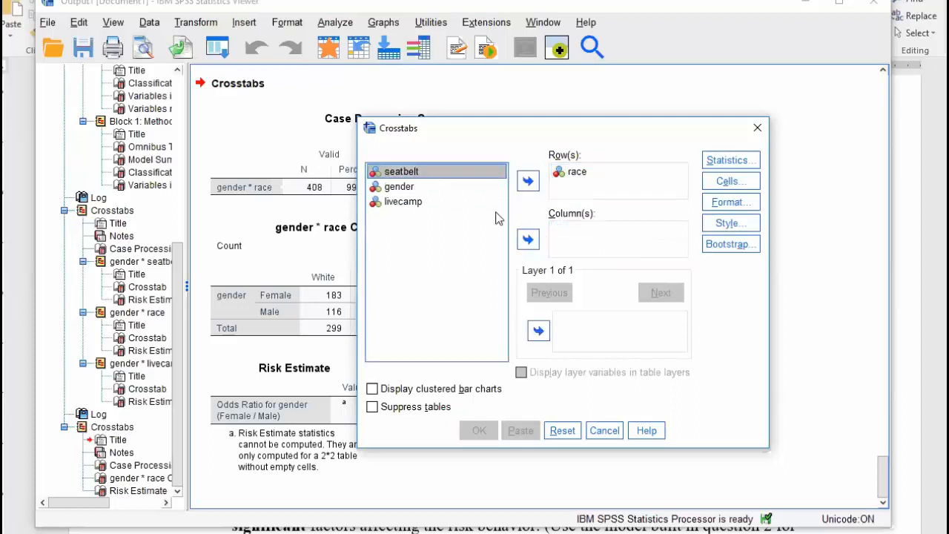
{"action": "left_click", "coordinate": [528, 239]}
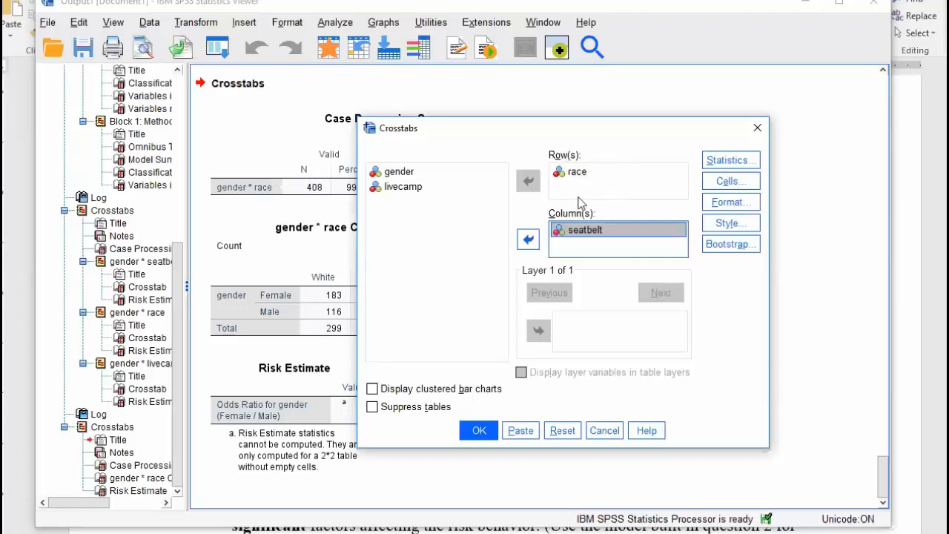
{"action": "left_click", "coordinate": [479, 431]}
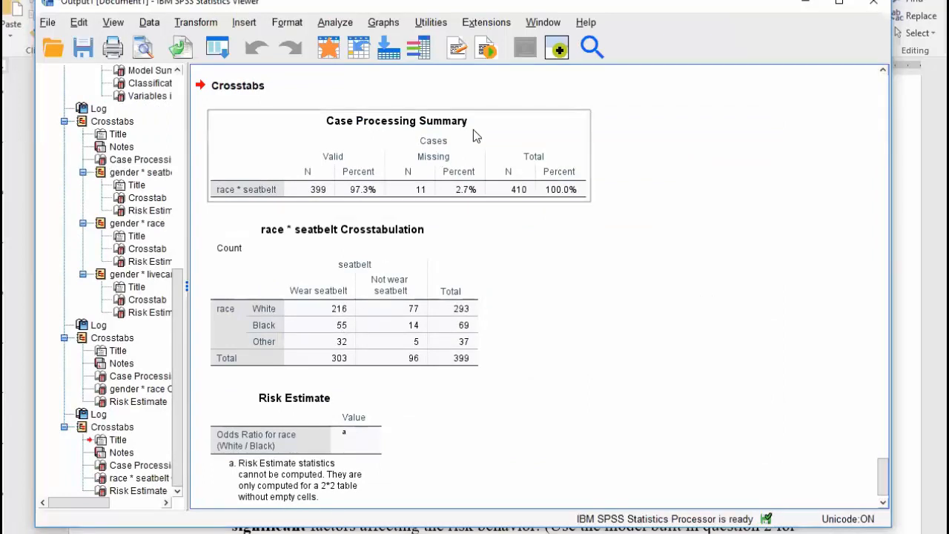
Bring the Word assignment document forward and scroll through it
{"action": "left_click_drag", "start_coordinate": [631, 5], "coordinate": [643, 42]}
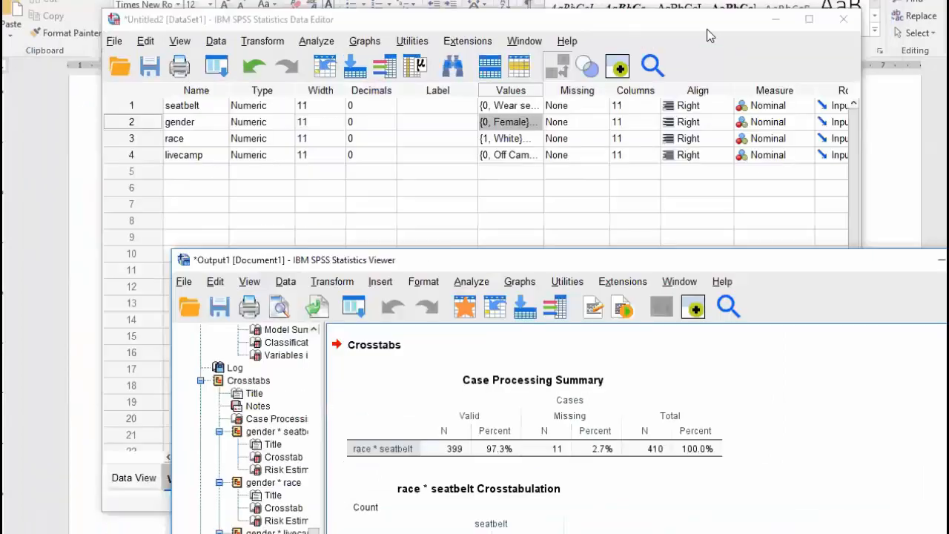
{"action": "left_click", "coordinate": [698, 39]}
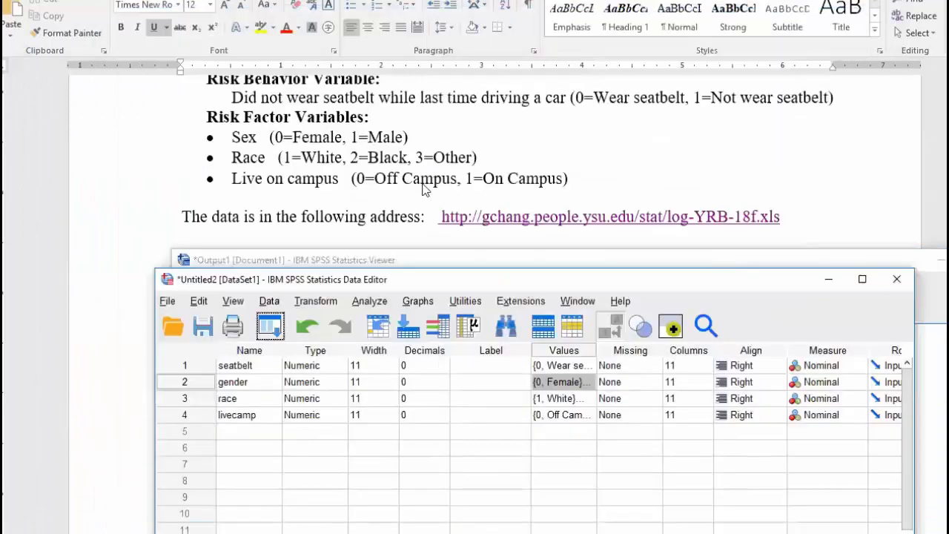
{"action": "left_click", "coordinate": [678, 180]}
{"action": "scroll", "coordinate": [385, 191], "scroll_direction": "down", "scroll_amount": 3}
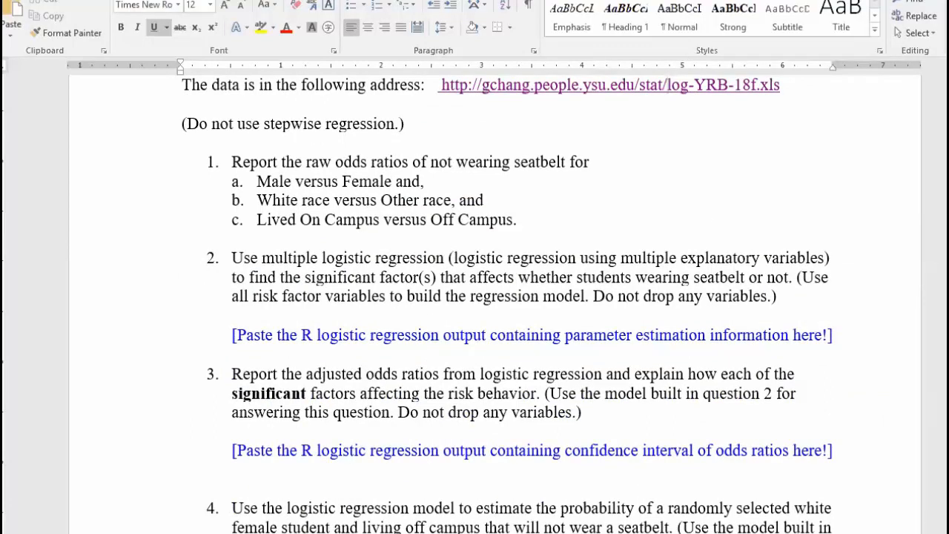
Raise the Viewer and select the race by seatbelt crosstab (White 216/77, Black 55/14, Other 32/5)
{"action": "key", "text": "alt+Tab"}
{"action": "left_click_drag", "start_coordinate": [600, 265], "coordinate": [527, 82]}
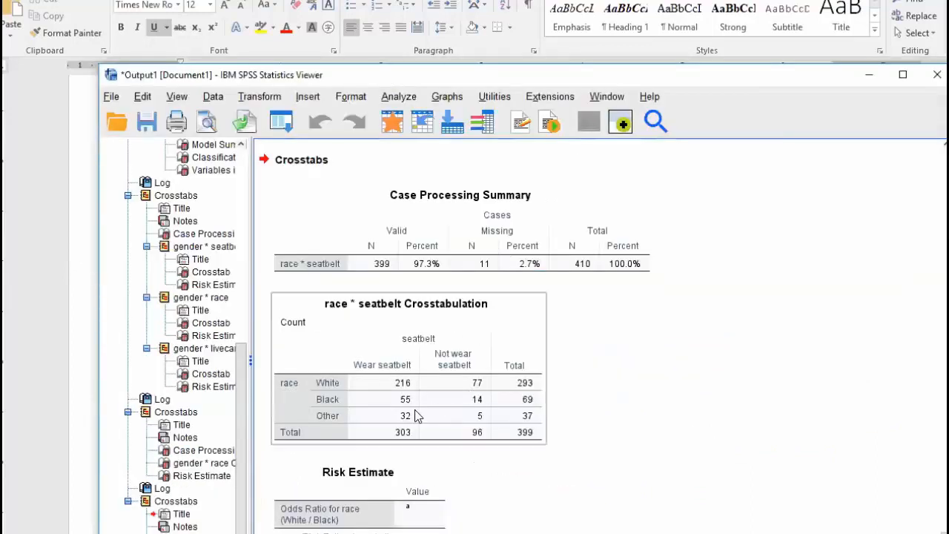
{"action": "left_click", "coordinate": [458, 401]}
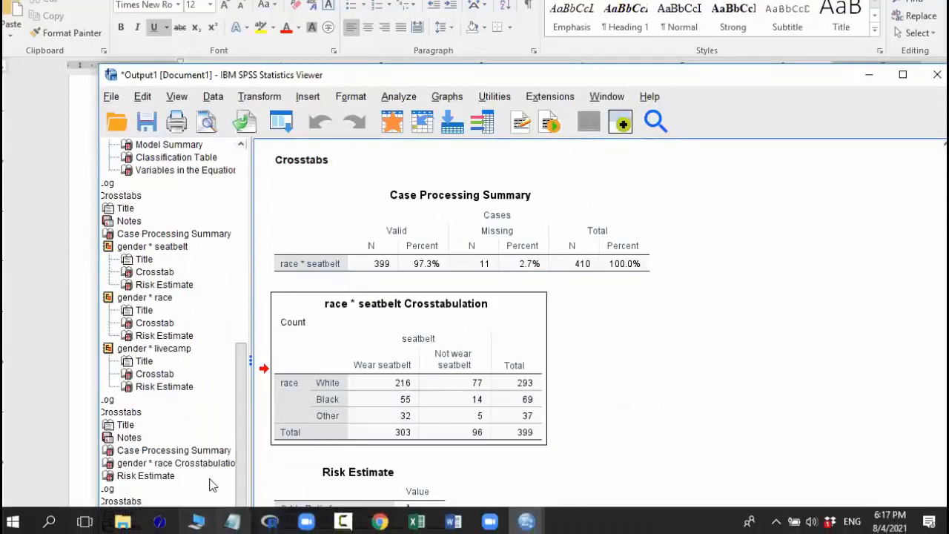
{"action": "left_click", "coordinate": [416, 522]}
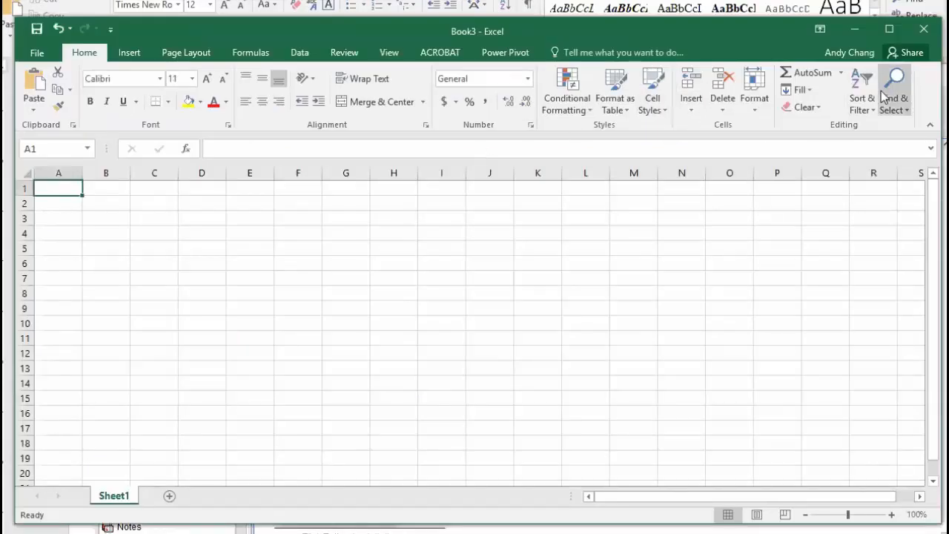
Place Excel beside the crosstab and enter =(77/216)/(5/32) for White versus Other, giving 2.281481
{"action": "left_click_drag", "start_coordinate": [779, 107], "coordinate": [126, 107]}
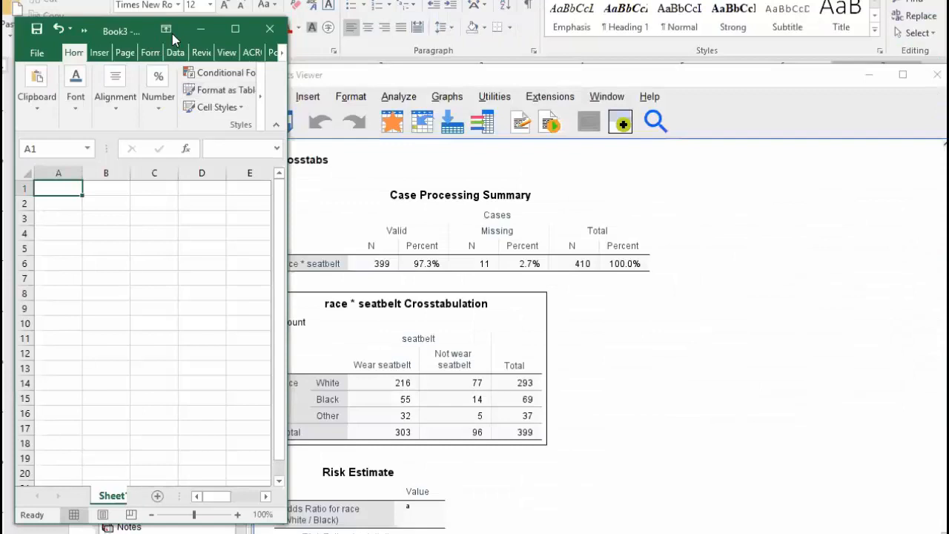
{"action": "left_click_drag", "start_coordinate": [172, 34], "coordinate": [726, 62]}
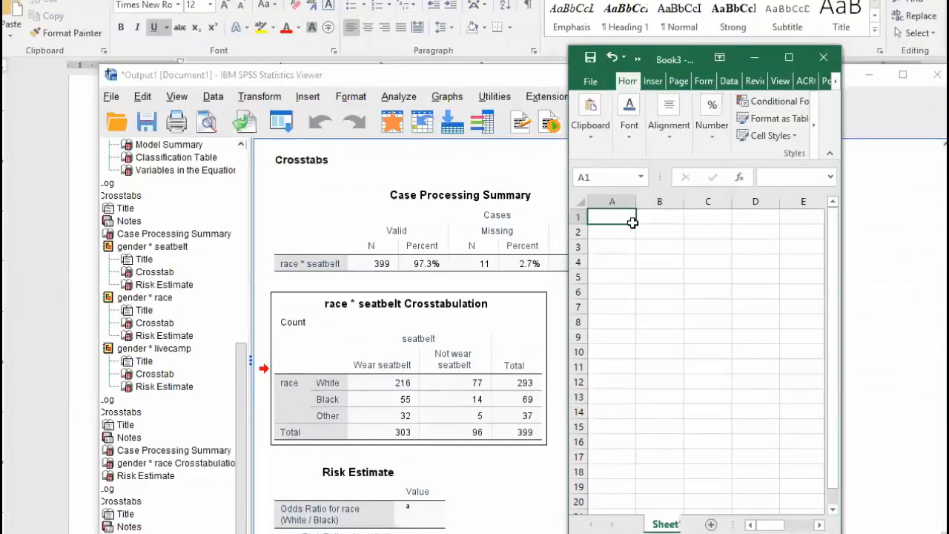
{"action": "type", "text": "="}
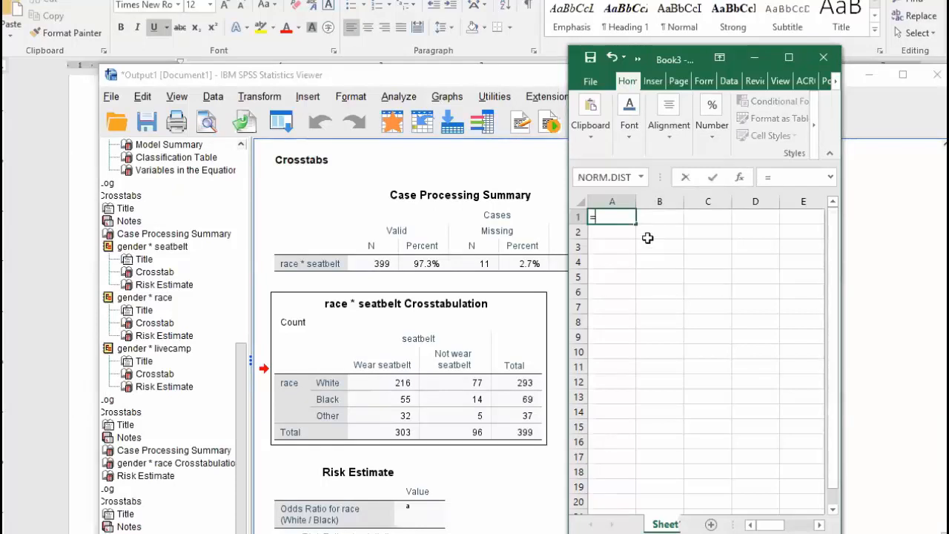
{"action": "type", "text": "(77/216)"}
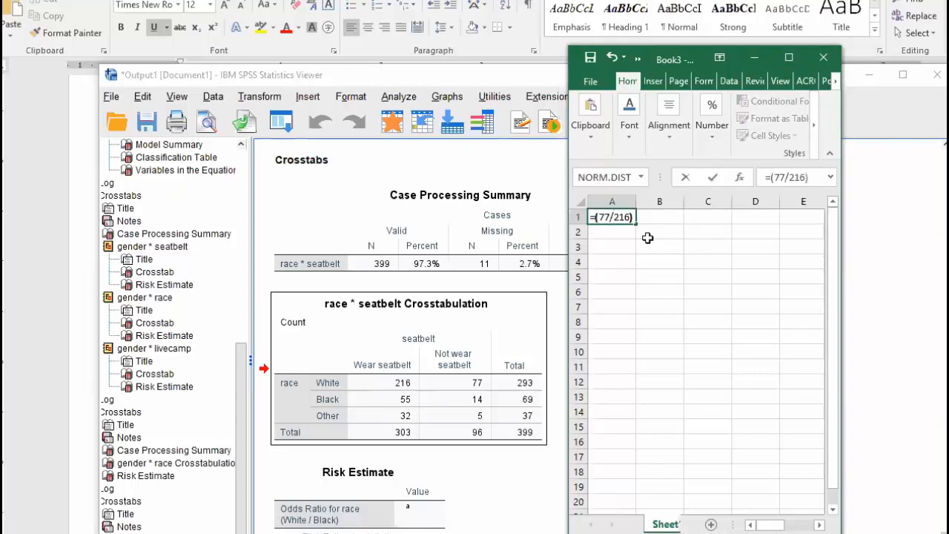
{"action": "type", "text": "/(5/32"}
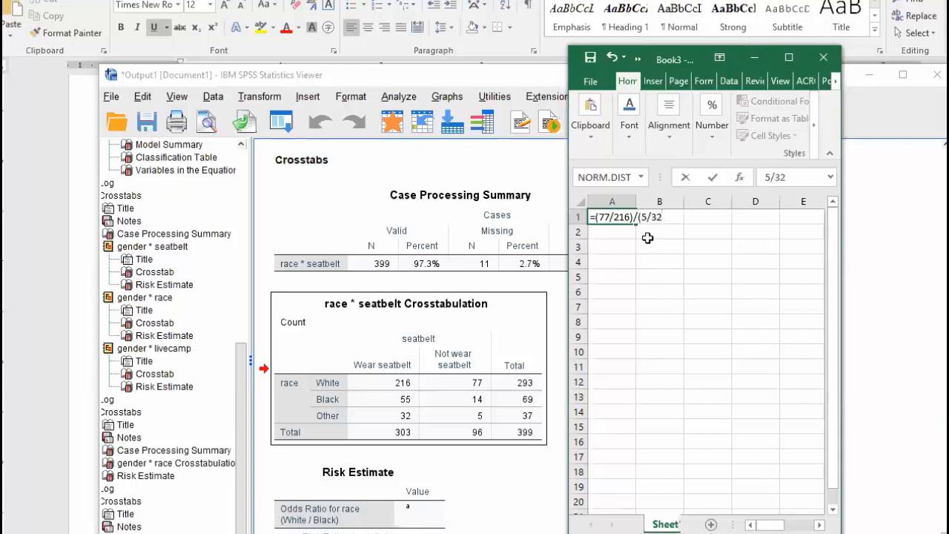
{"action": "type", "text": ")"}
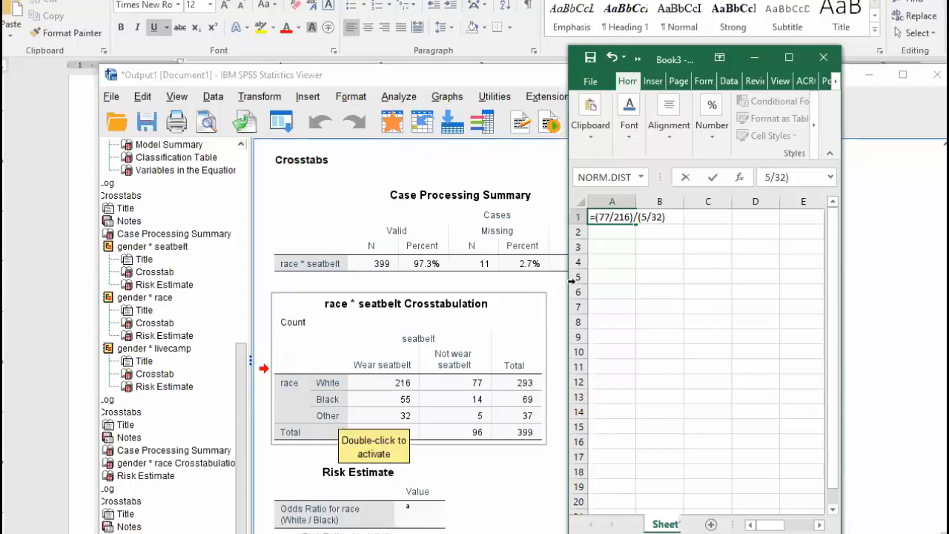
{"action": "key", "text": "Return"}
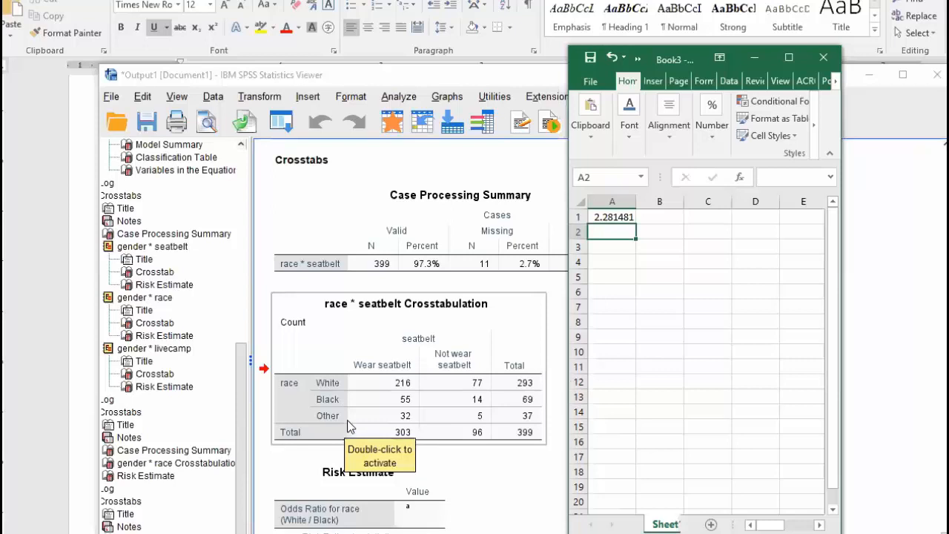
Enter =(14/55)/(5/32) for Black versus Other (1.629091) and start the 'Odds ratio for white versus black' label
{"action": "type", "text": "="}
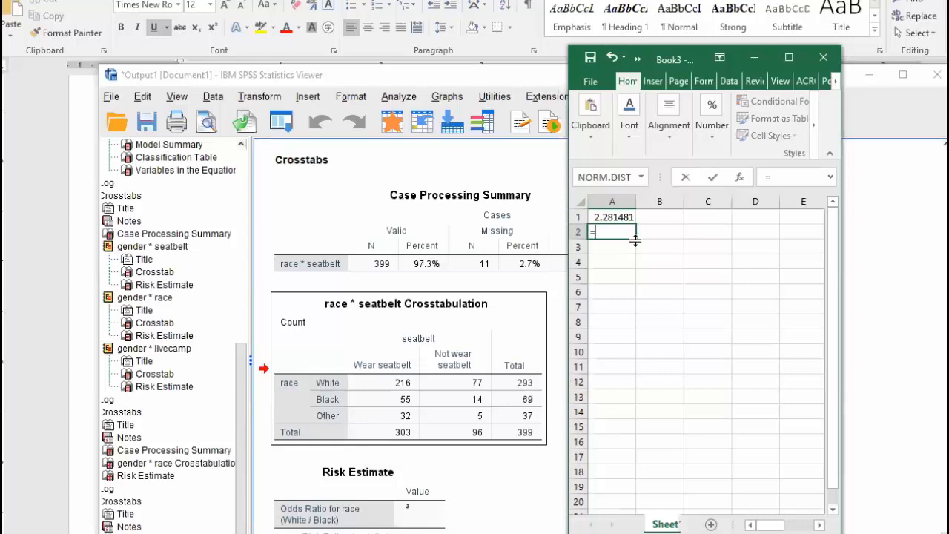
{"action": "type", "text": "(14/55)/(5/"}
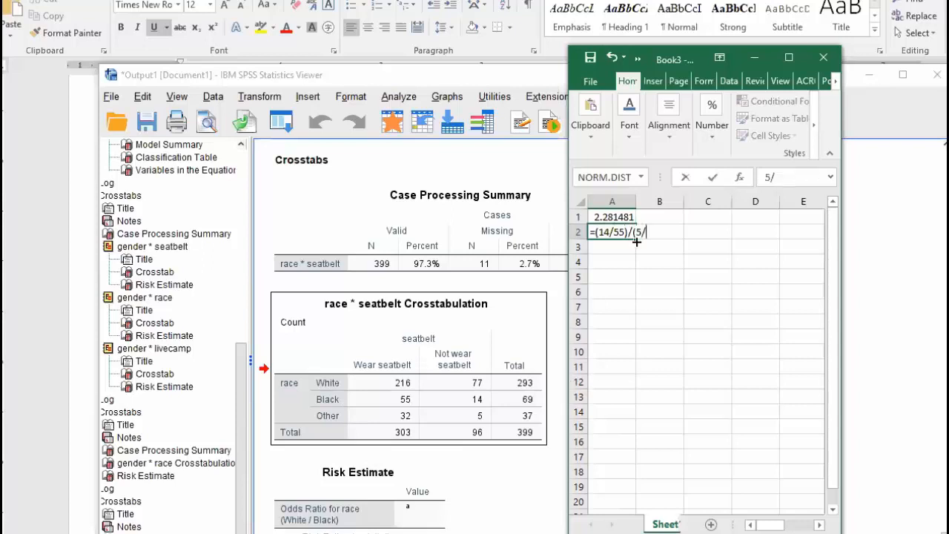
{"action": "type", "text": "32"}
{"action": "key", "text": "Return"}
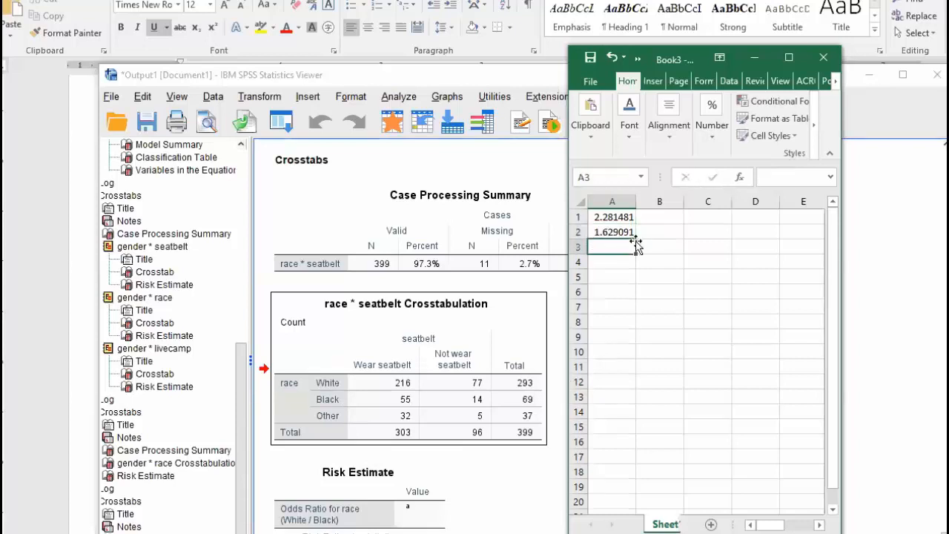
{"action": "left_click", "coordinate": [600, 231]}
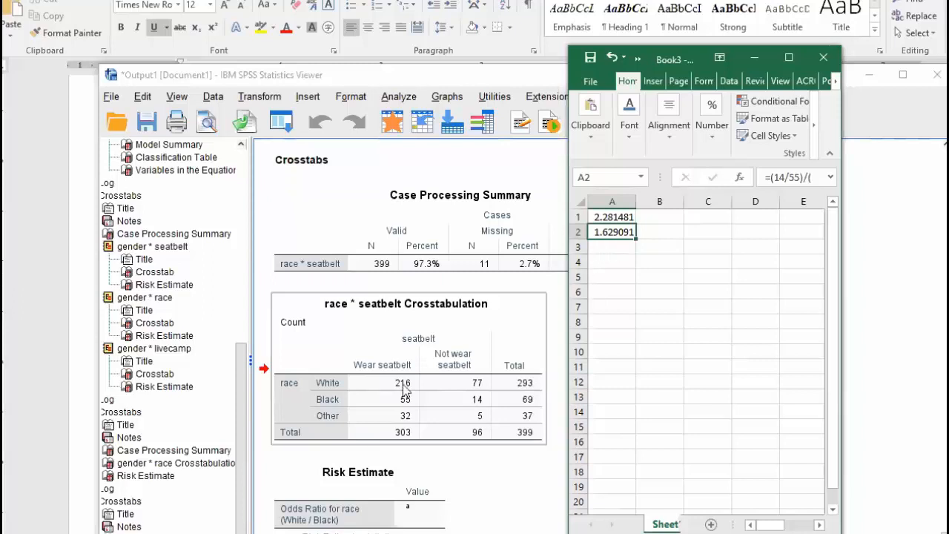
{"action": "left_click", "coordinate": [629, 252]}
{"action": "type", "text": "Odds ratio for white v"}
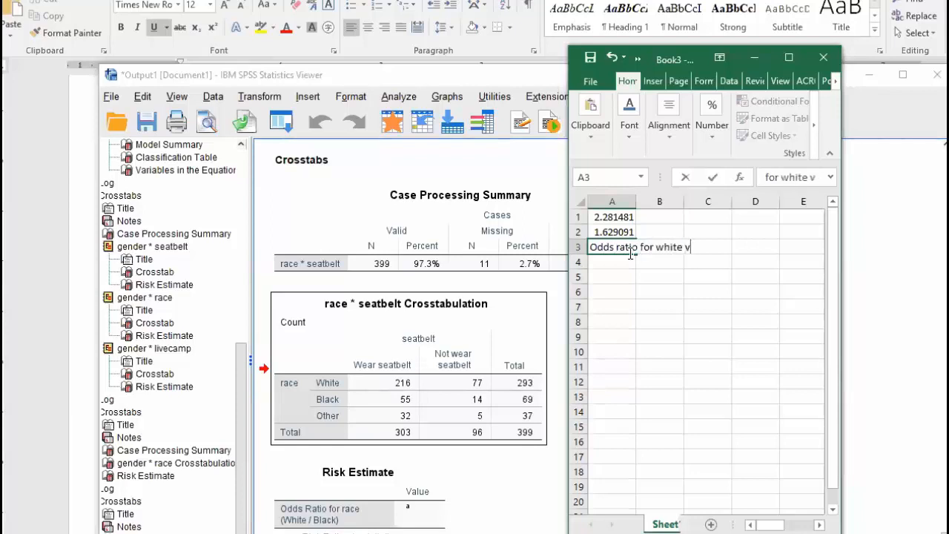
{"action": "type", "text": "ersus"}
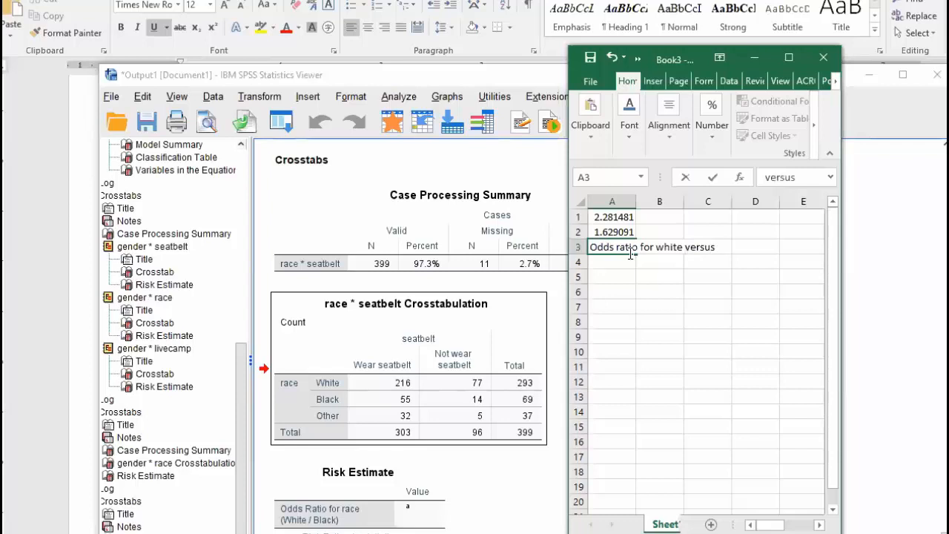
{"action": "type", "text": " black"}
Finish the white versus black label and review the odds ratio formulas in A1 and A2
{"action": "left_click", "coordinate": [615, 216]}
{"action": "left_click", "coordinate": [622, 232]}
{"action": "left_click", "coordinate": [625, 218]}
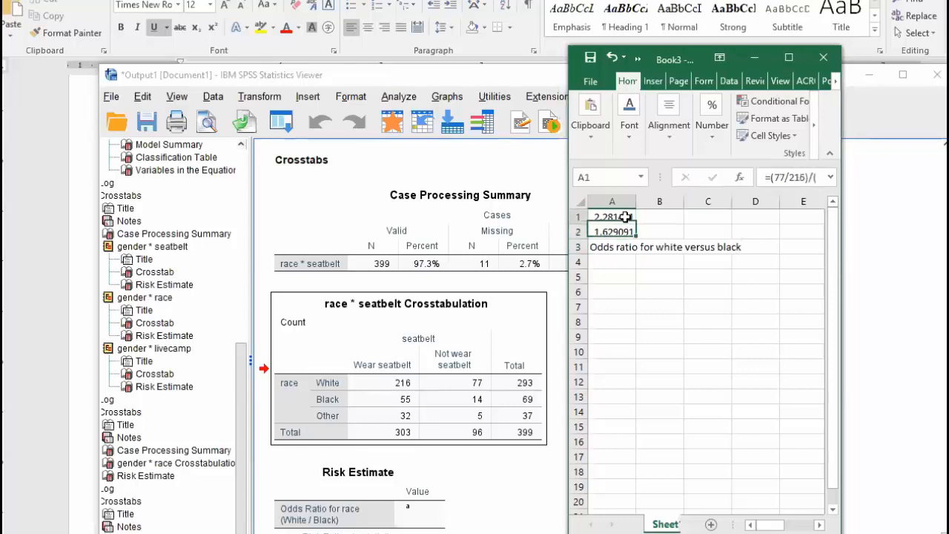
{"action": "left_click", "coordinate": [629, 232]}
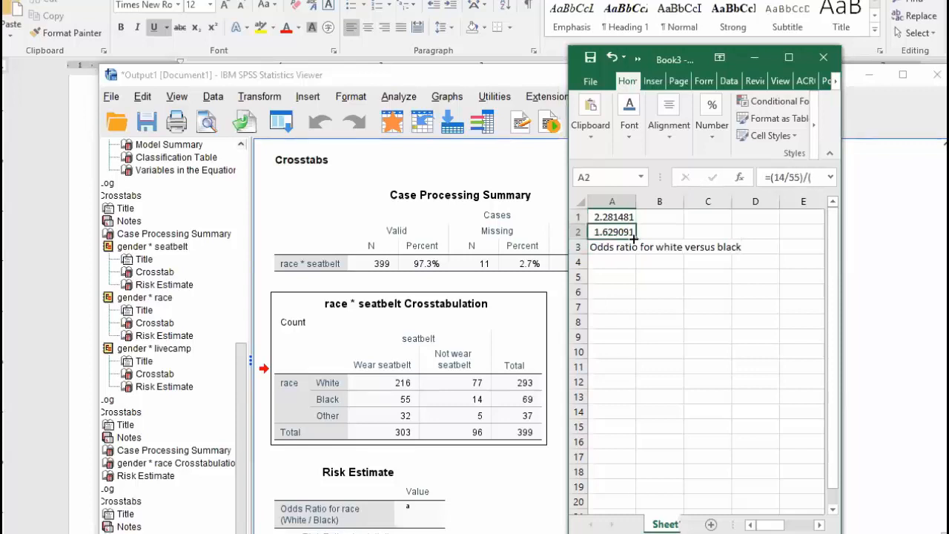
Compute the white versus black ratio in A4 as =A1/A2, giving 1.400463
{"action": "left_click", "coordinate": [626, 262]}
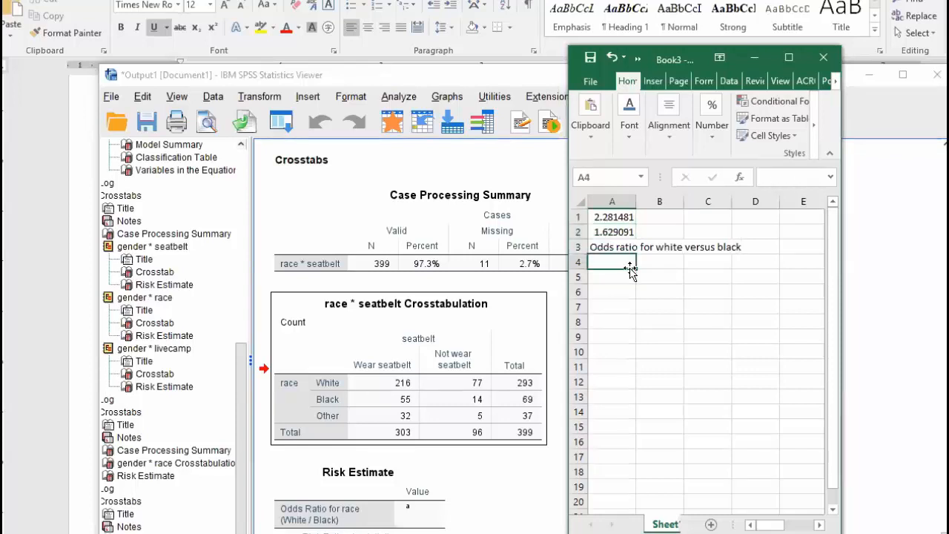
{"action": "type", "text": "="}
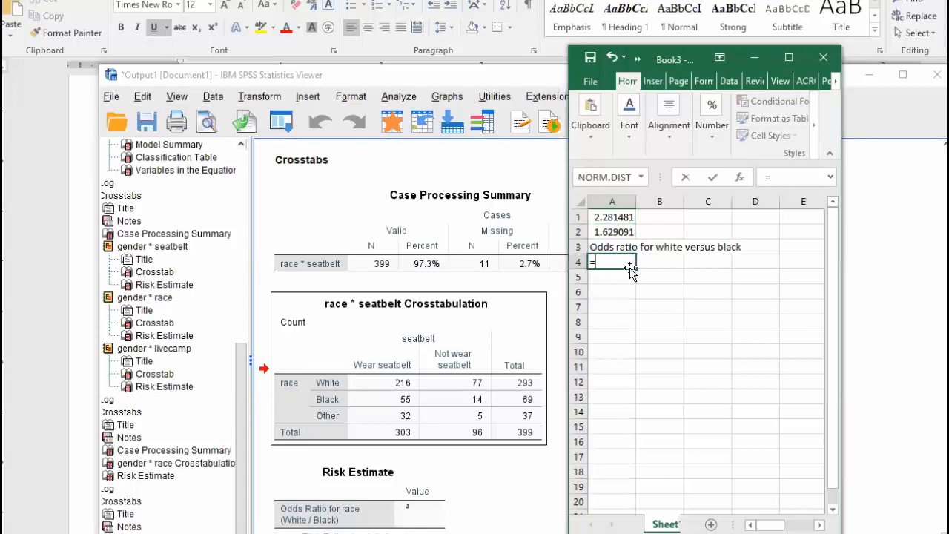
{"action": "left_click", "coordinate": [614, 219]}
{"action": "type", "text": "/"}
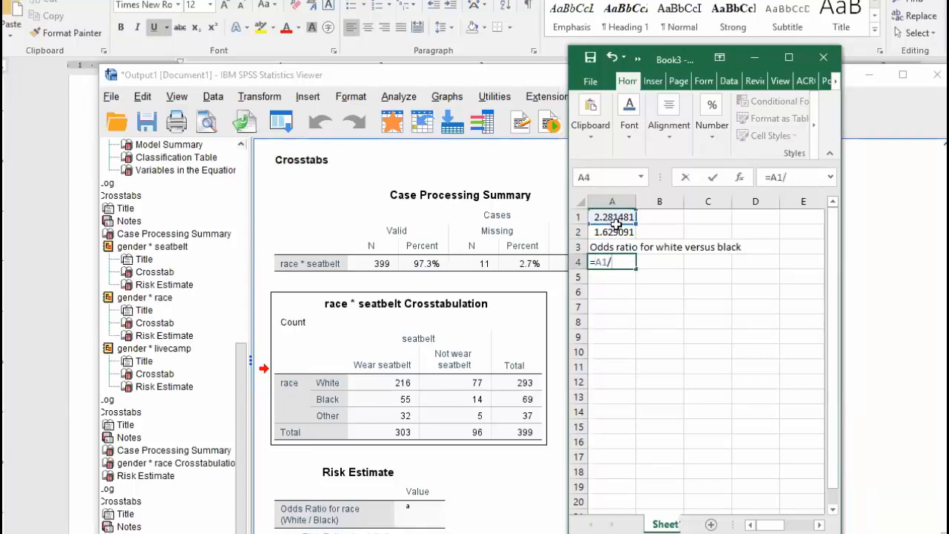
{"action": "left_click", "coordinate": [614, 233]}
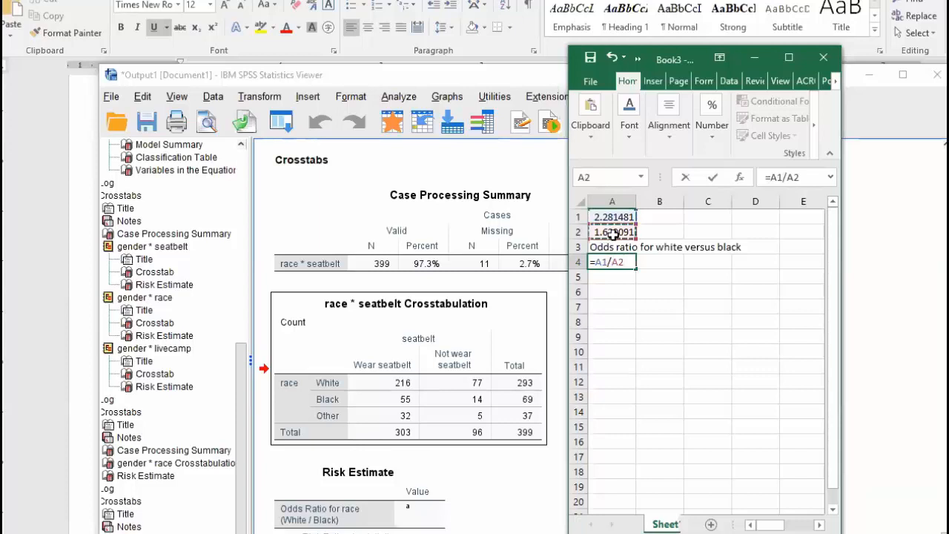
{"action": "key", "text": "Return"}
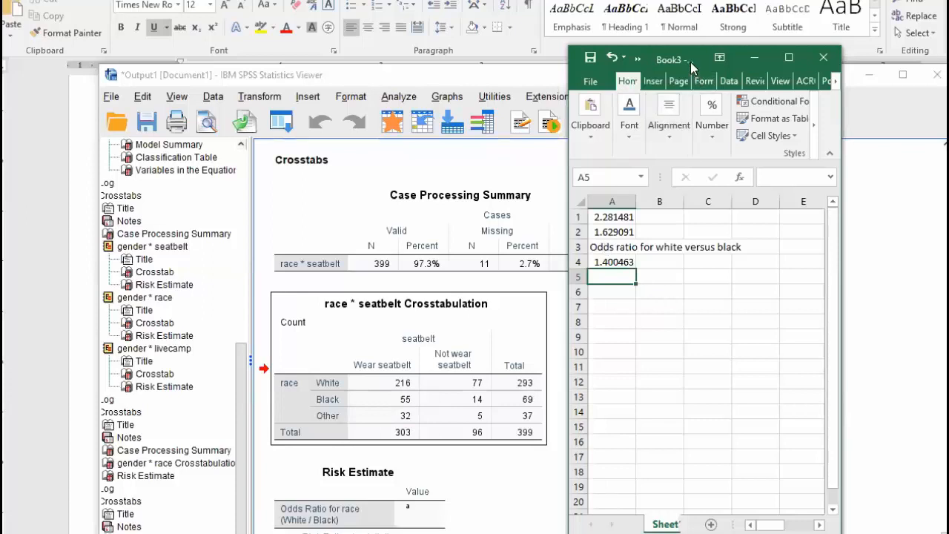
{"action": "left_click_drag", "start_coordinate": [693, 58], "coordinate": [793, 16]}
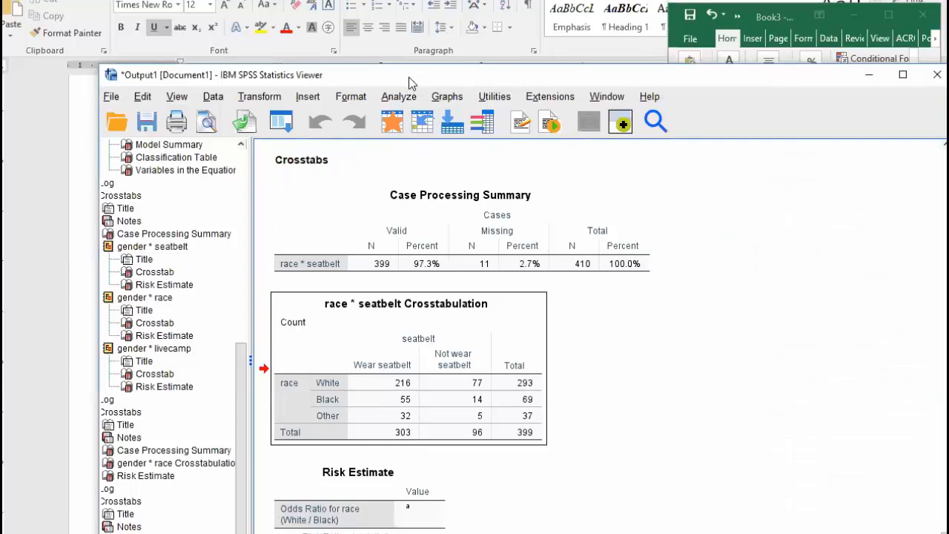
{"action": "left_click_drag", "start_coordinate": [408, 77], "coordinate": [318, 33]}
In Binary Logistic Regression, swap gender out of Covariates and put race in its place
{"action": "left_click_drag", "start_coordinate": [864, 263], "coordinate": [677, 277]}
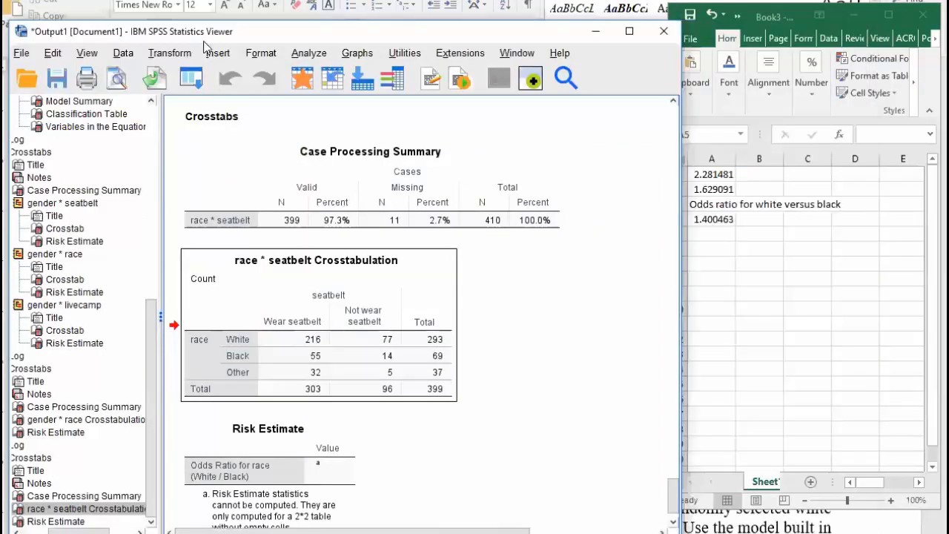
{"action": "left_click", "coordinate": [307, 55]}
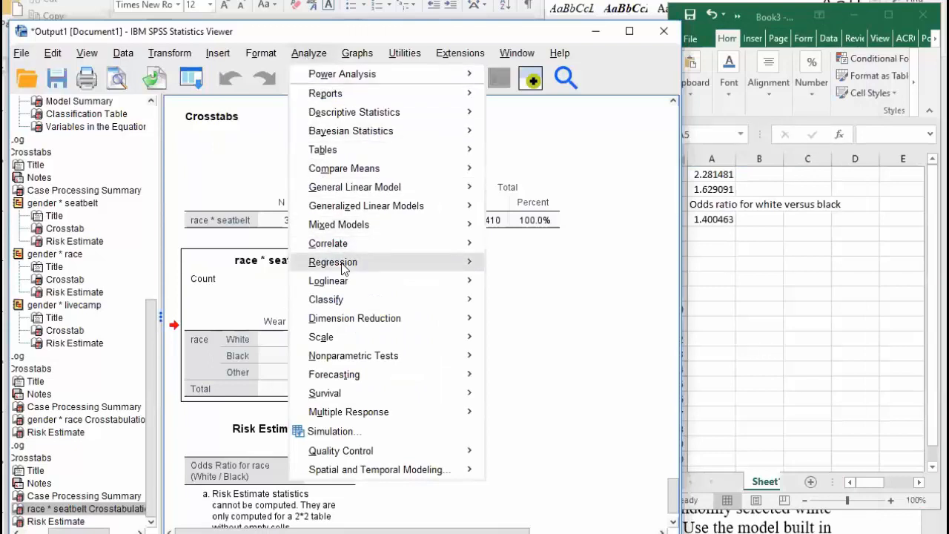
{"action": "mouse_move", "coordinate": [344, 268]}
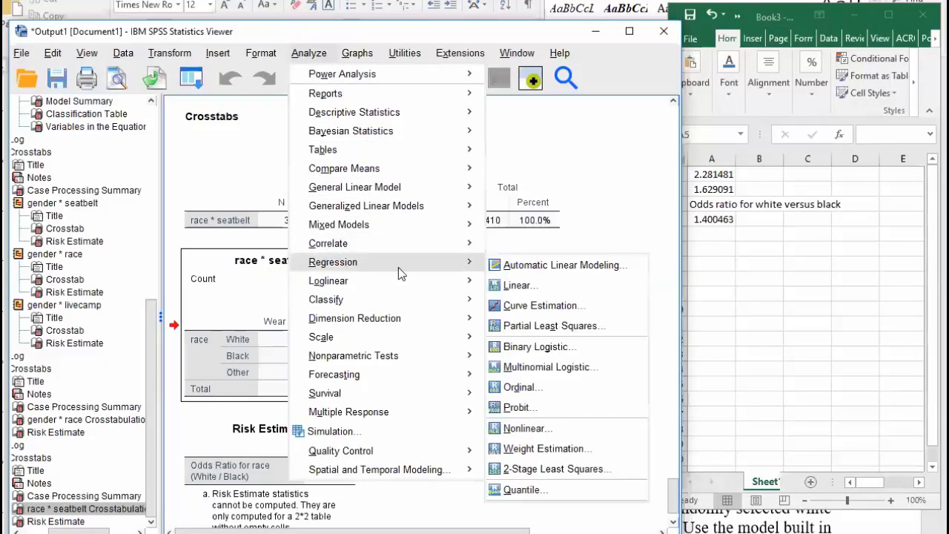
{"action": "left_click", "coordinate": [507, 347]}
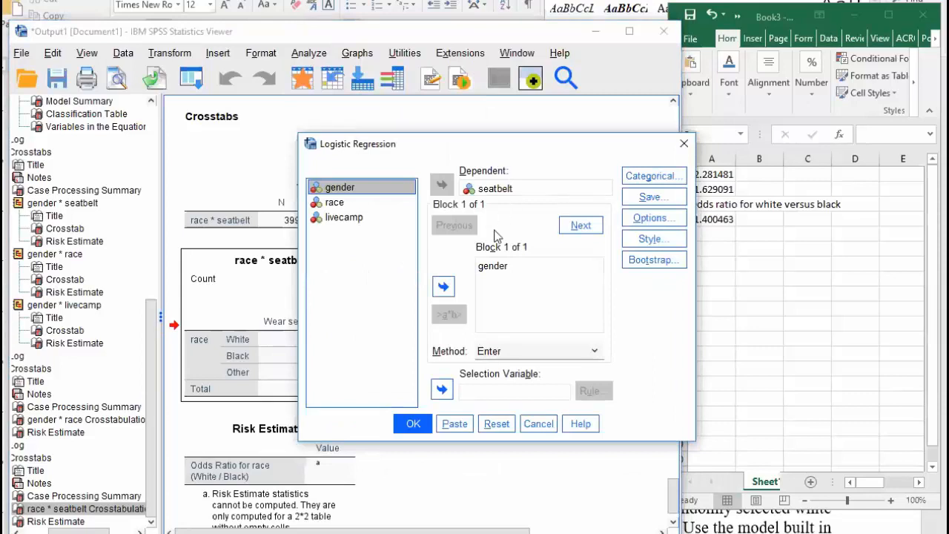
{"action": "left_click", "coordinate": [491, 267]}
{"action": "left_click", "coordinate": [444, 286]}
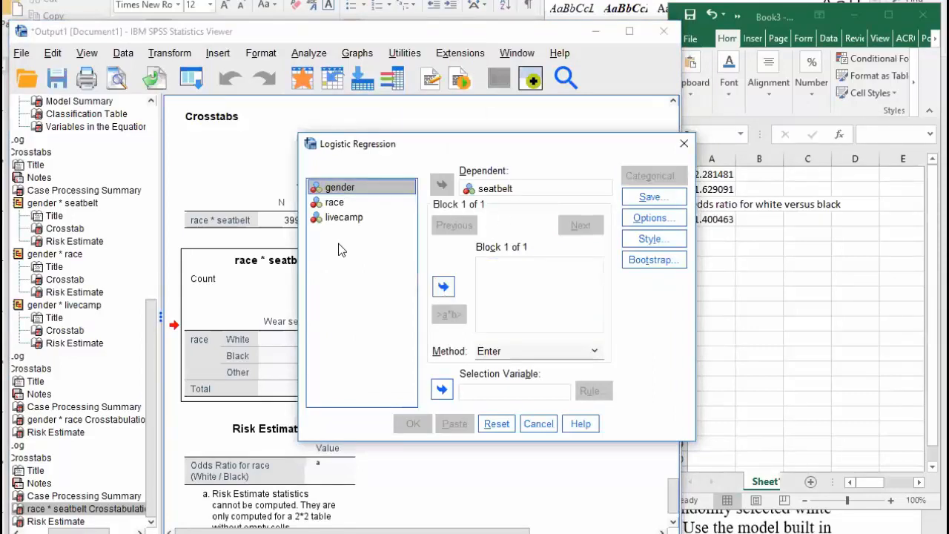
{"action": "left_click", "coordinate": [322, 202]}
{"action": "left_click", "coordinate": [441, 286]}
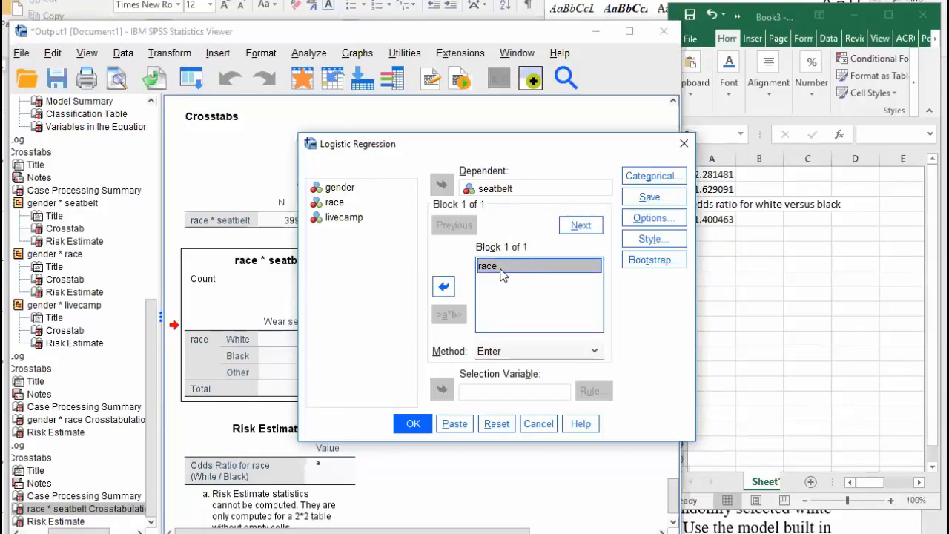
Declare race a categorical covariate with Indicator contrast and run the regression
{"action": "left_click", "coordinate": [654, 176]}
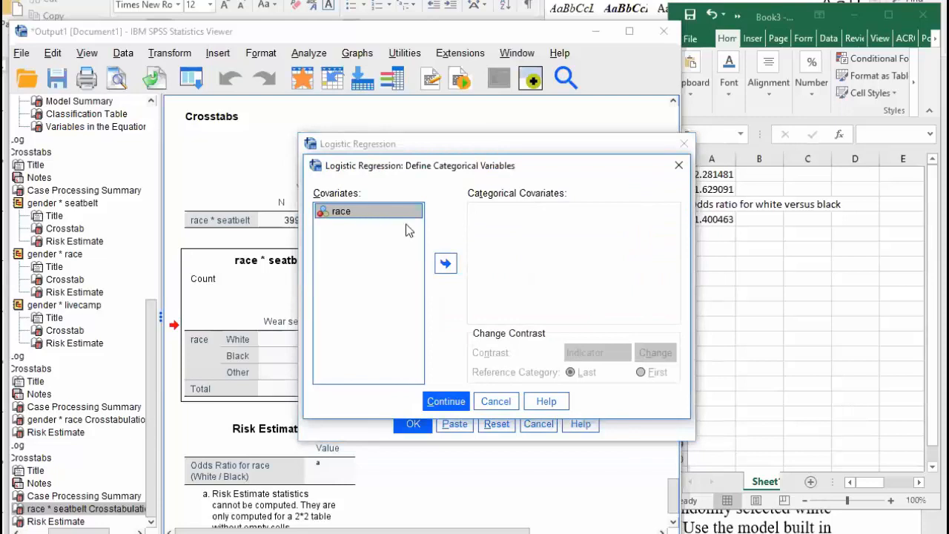
{"action": "left_click", "coordinate": [446, 264]}
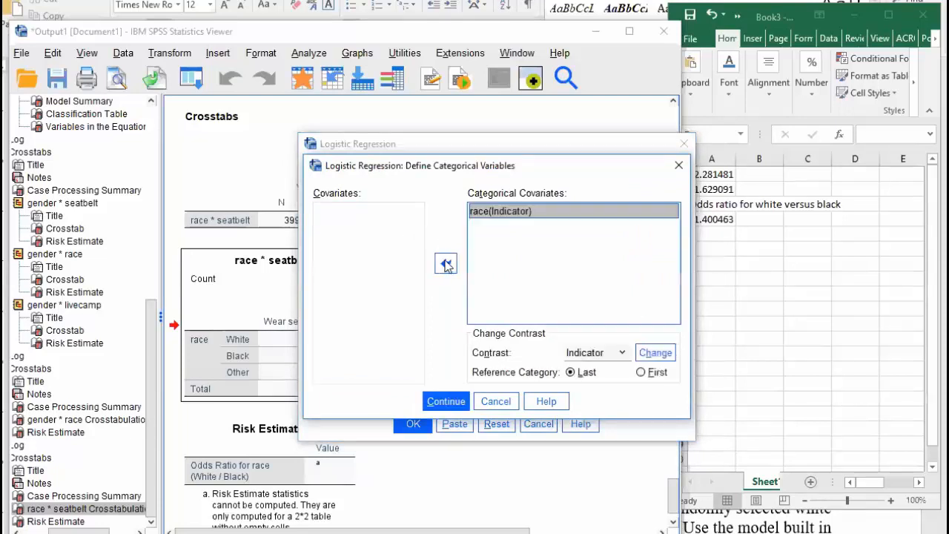
{"action": "left_click", "coordinate": [501, 215]}
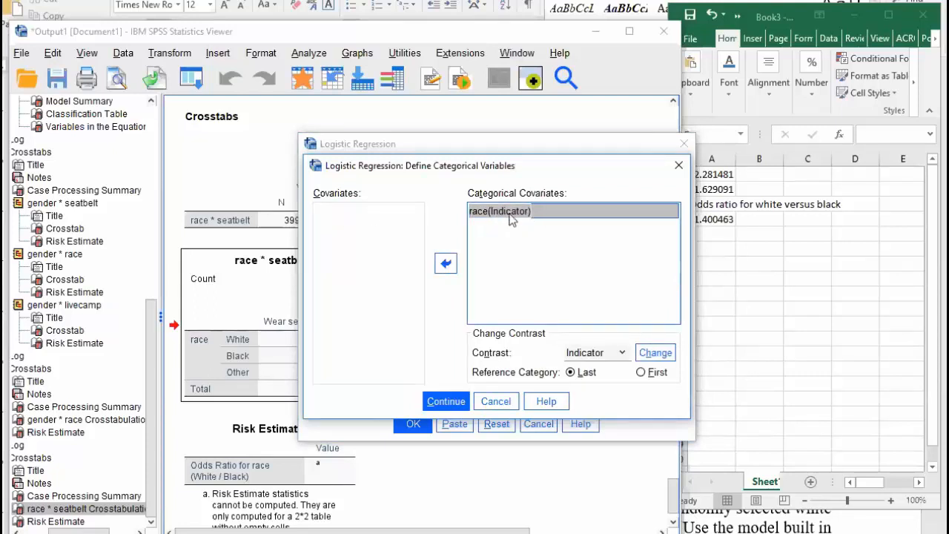
{"action": "left_click", "coordinate": [445, 401]}
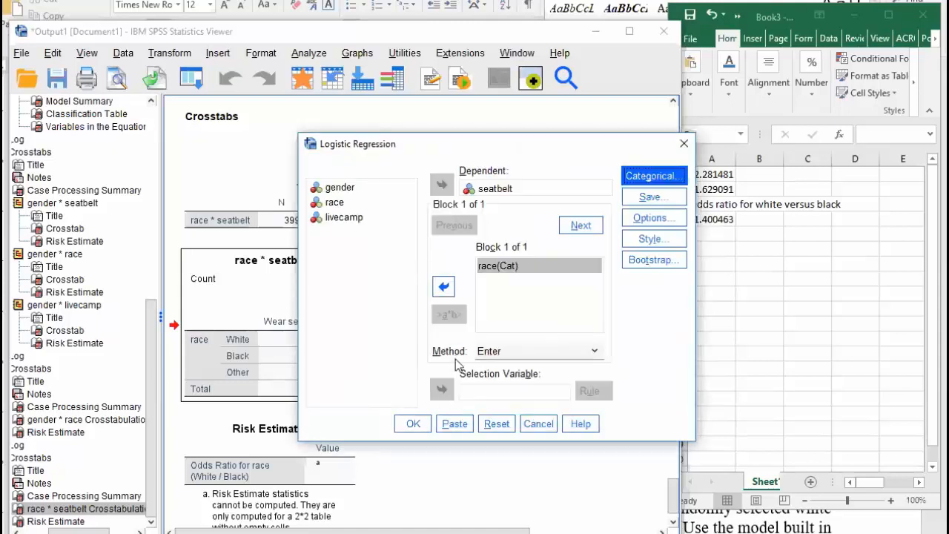
{"action": "left_click", "coordinate": [415, 424]}
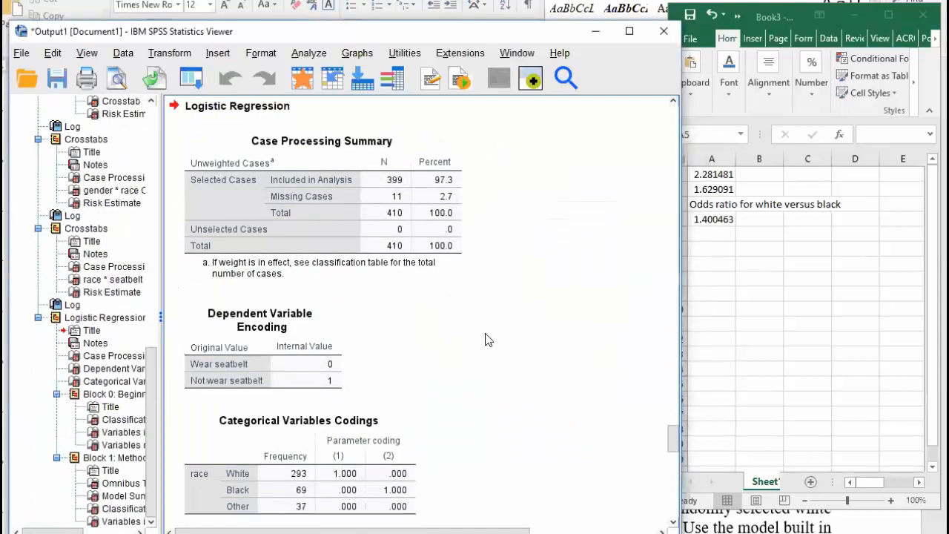
Scroll to Variables in the Equation showing race Exp(B) values 2.281 and 1.629
{"action": "scroll", "coordinate": [498, 324], "scroll_direction": "down", "scroll_amount": 3}
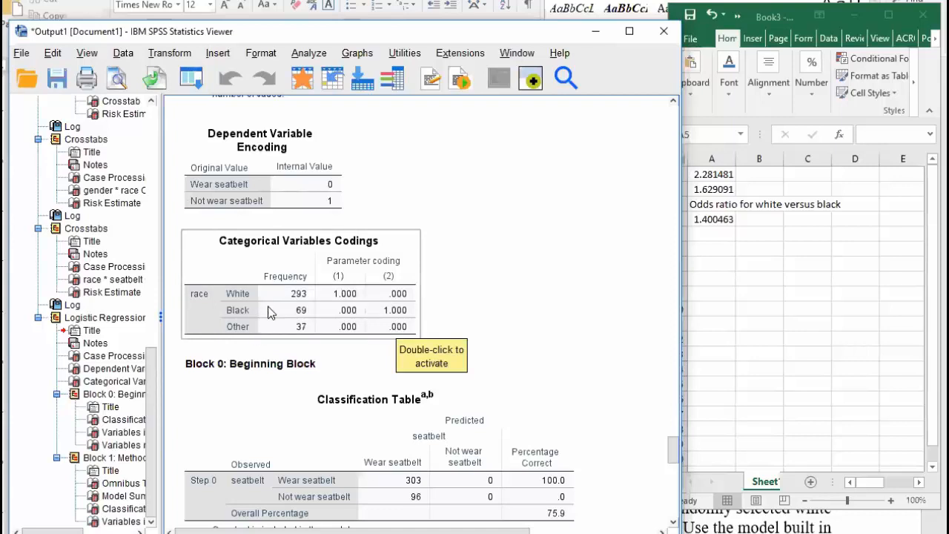
{"action": "scroll", "coordinate": [526, 267], "scroll_direction": "down", "scroll_amount": 3}
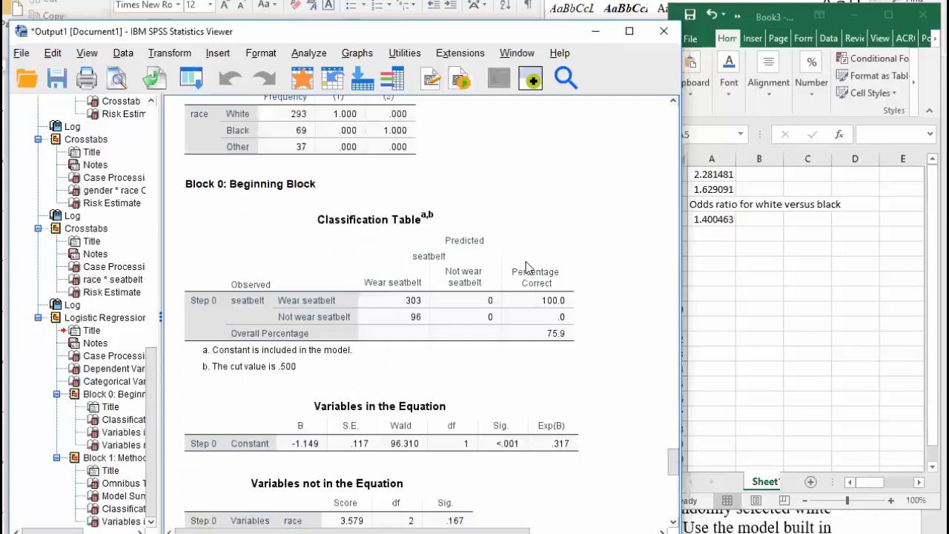
{"action": "scroll", "coordinate": [526, 267], "scroll_direction": "down", "scroll_amount": 12}
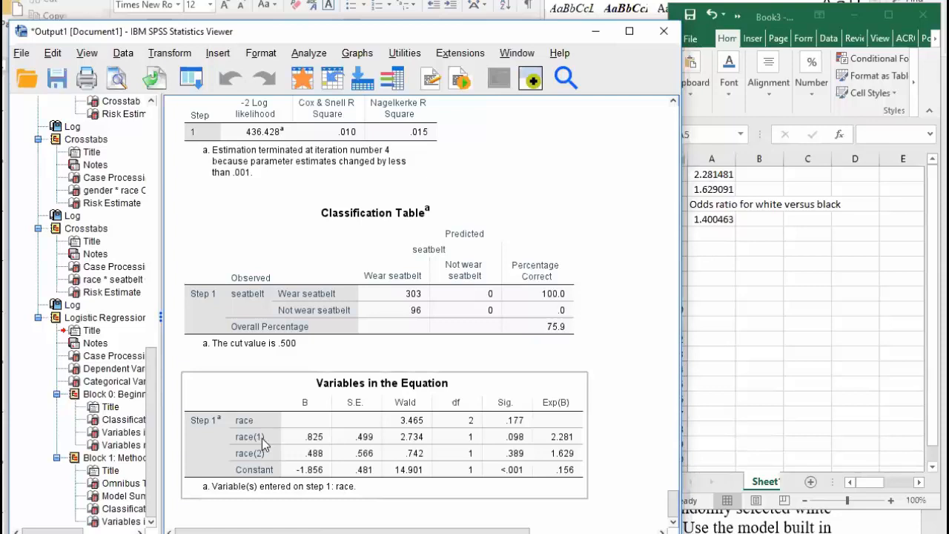
{"action": "scroll", "coordinate": [366, 379], "scroll_direction": "up", "scroll_amount": 5}
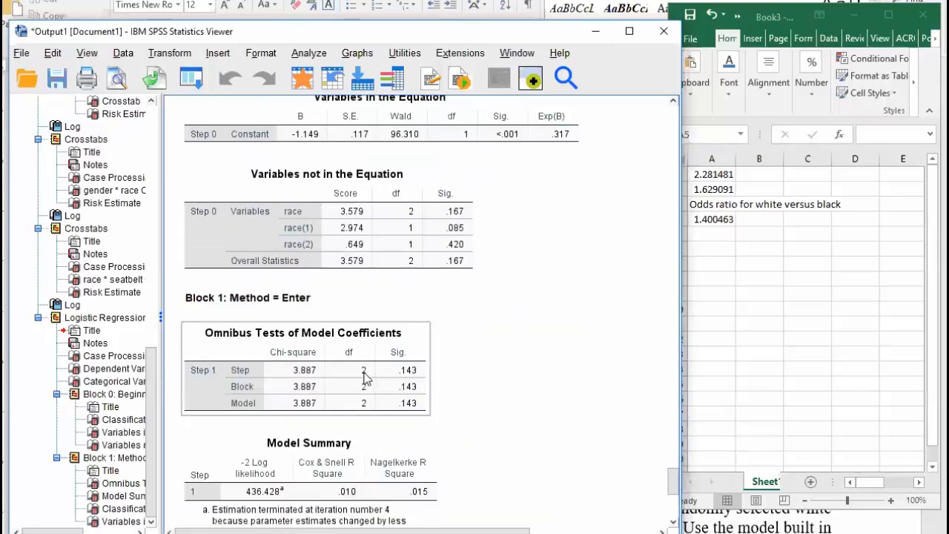
{"action": "scroll", "coordinate": [375, 359], "scroll_direction": "up", "scroll_amount": 5}
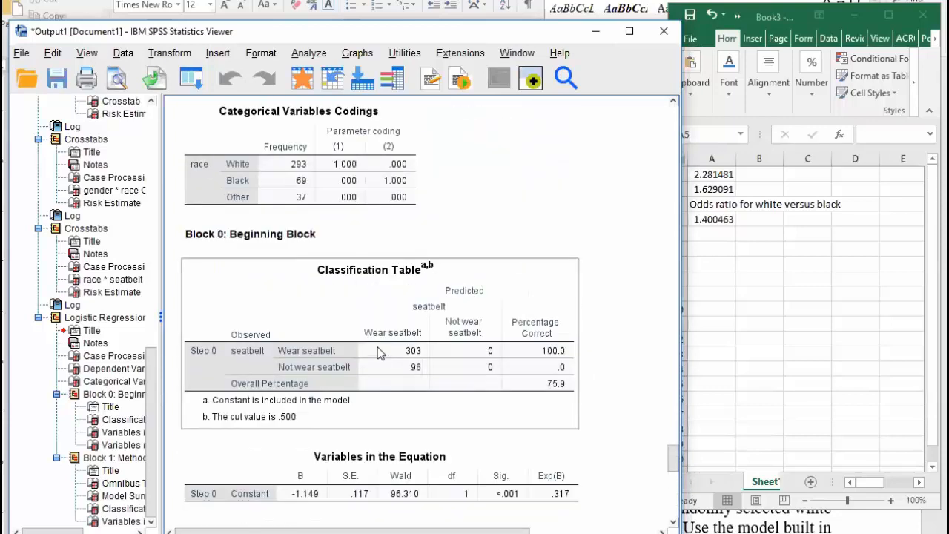
{"action": "scroll", "coordinate": [374, 211], "scroll_direction": "down", "scroll_amount": 5}
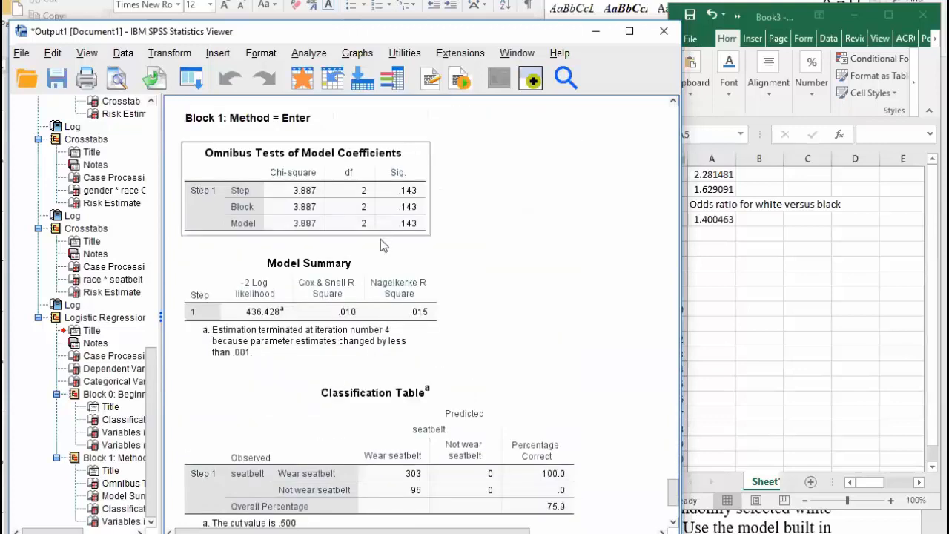
{"action": "scroll", "coordinate": [381, 239], "scroll_direction": "down", "scroll_amount": 4}
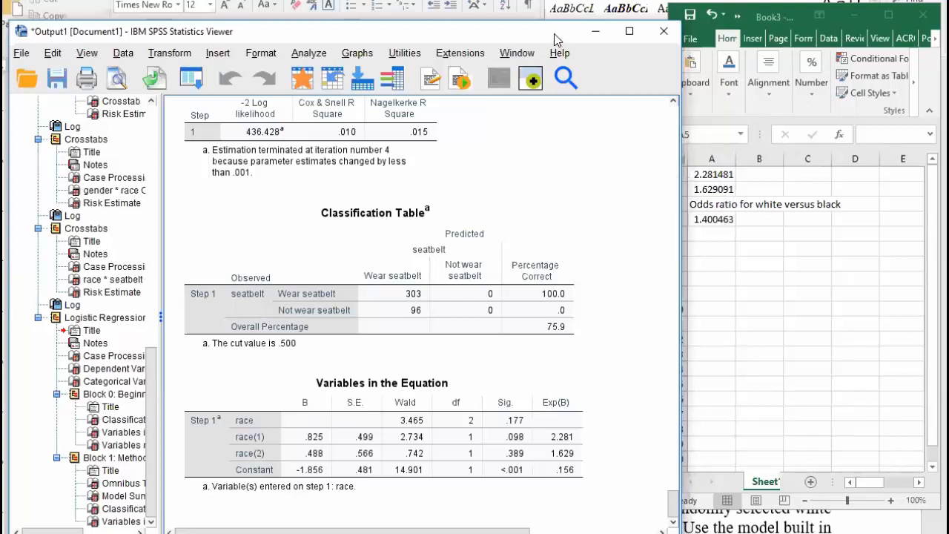
{"action": "left_click_drag", "start_coordinate": [553, 29], "coordinate": [550, 17]}
{"action": "left_click", "coordinate": [574, 439]}
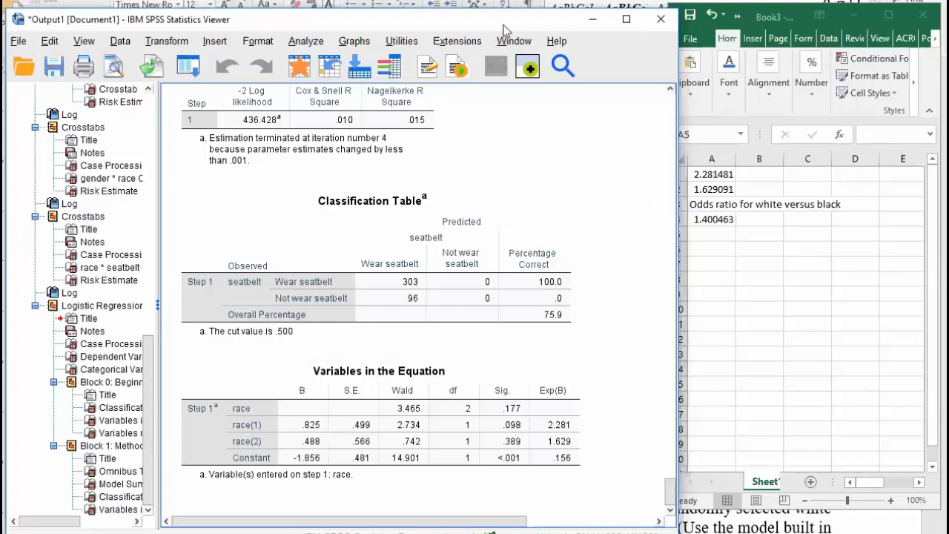
{"action": "left_click_drag", "start_coordinate": [504, 29], "coordinate": [897, 143]}
Highlight question 1's comparisons: Male vs Female, White vs Other race, On vs Off Campus
{"action": "left_click", "coordinate": [330, 252]}
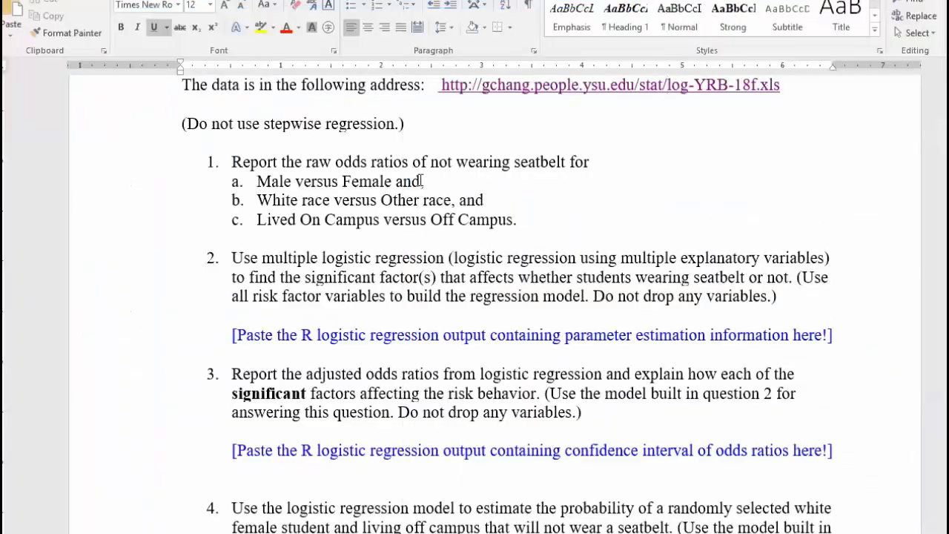
{"action": "left_click_drag", "start_coordinate": [257, 181], "coordinate": [383, 181]}
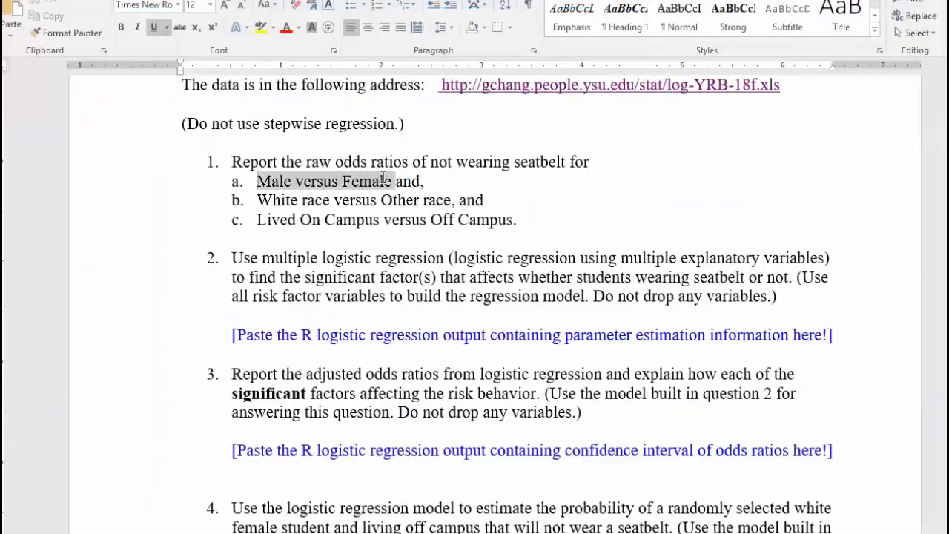
{"action": "left_click_drag", "start_coordinate": [257, 200], "coordinate": [450, 200]}
{"action": "left_click_drag", "start_coordinate": [259, 220], "coordinate": [519, 220]}
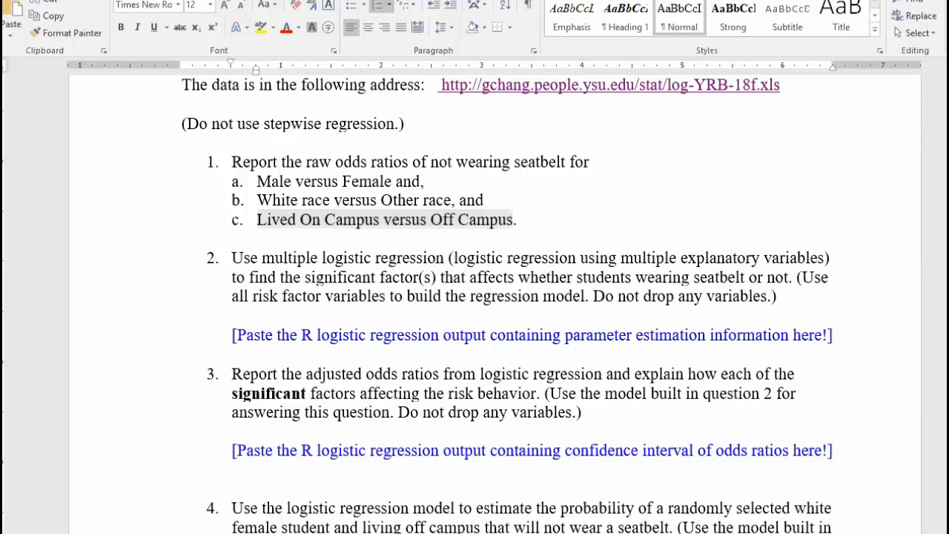
{"action": "key", "text": "alt+Tab"}
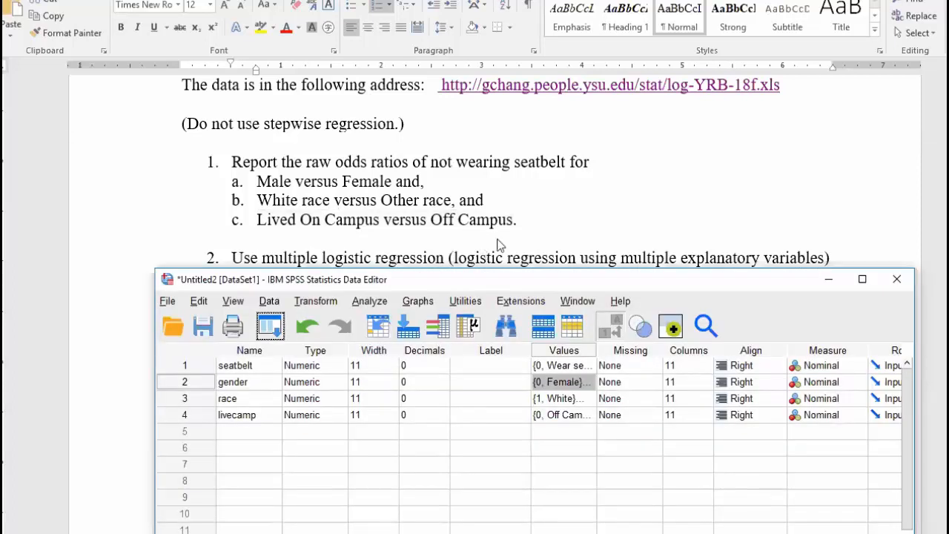
Open Binary Logistic regression and select gender, then cancel unchanged and return to the Word assignment
{"action": "left_click", "coordinate": [324, 92]}
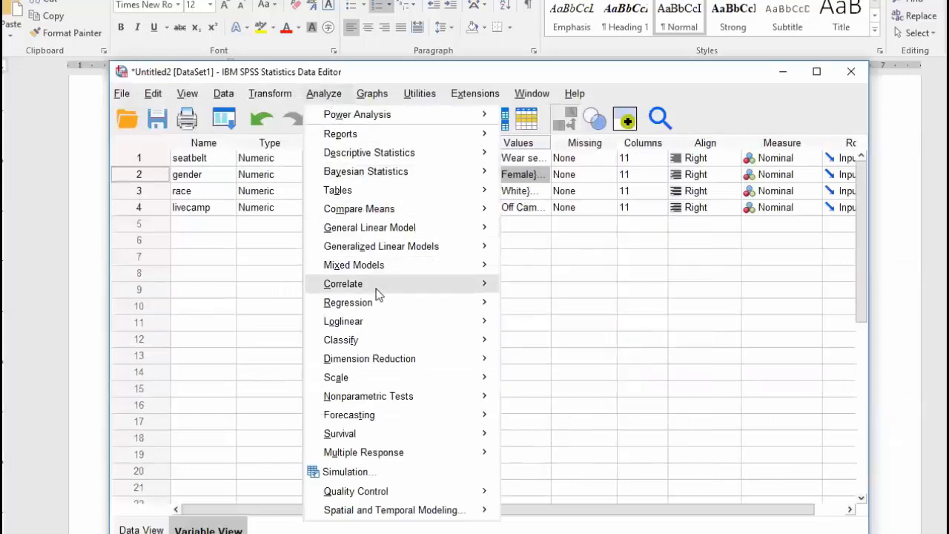
{"action": "mouse_move", "coordinate": [436, 306]}
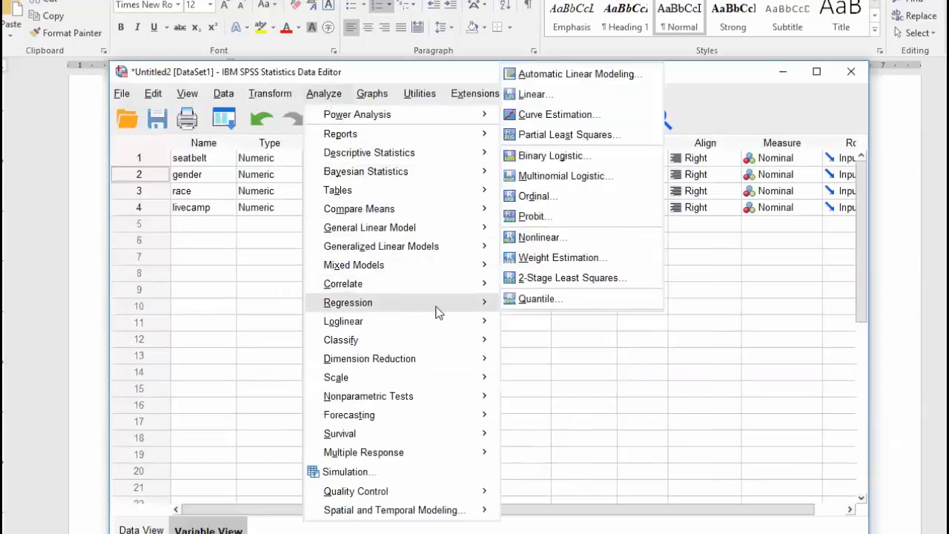
{"action": "left_click", "coordinate": [555, 159]}
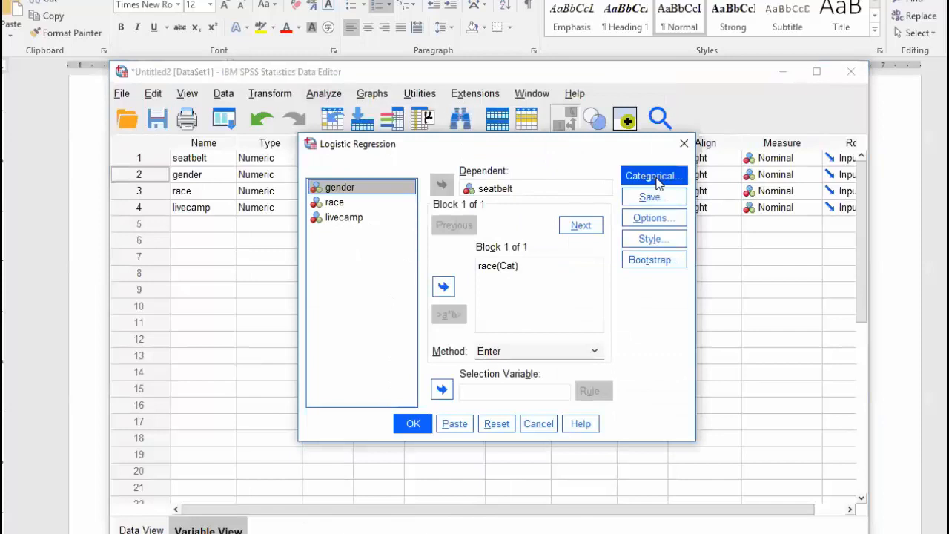
{"action": "left_click", "coordinate": [340, 190]}
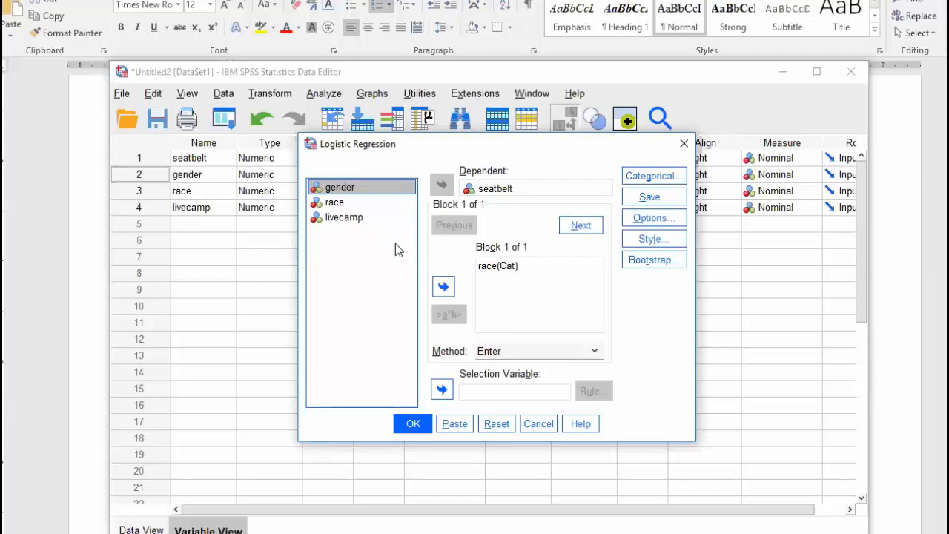
{"action": "left_click", "coordinate": [539, 423]}
{"action": "left_click", "coordinate": [87, 344]}
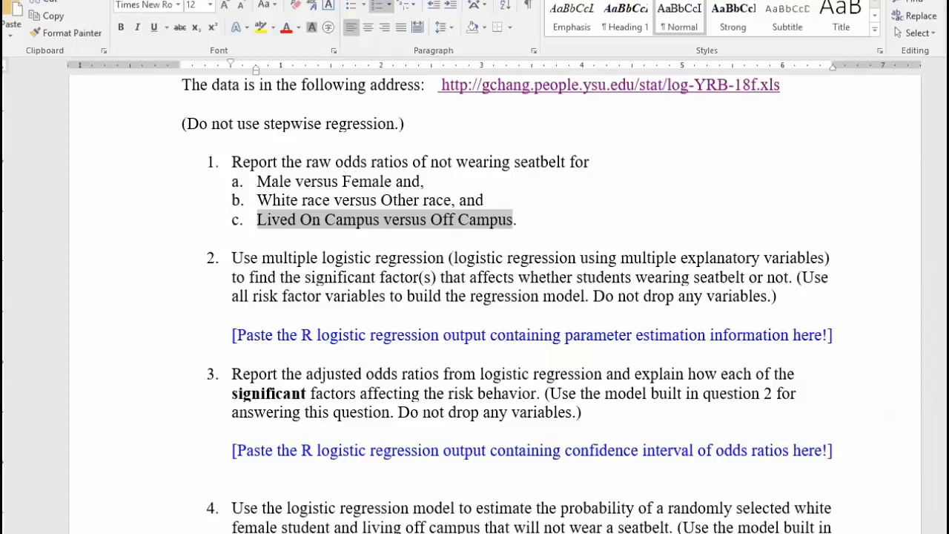
Bring the SPSS Viewer with the race regression output up beside the assignment
{"action": "left_click", "coordinate": [512, 220]}
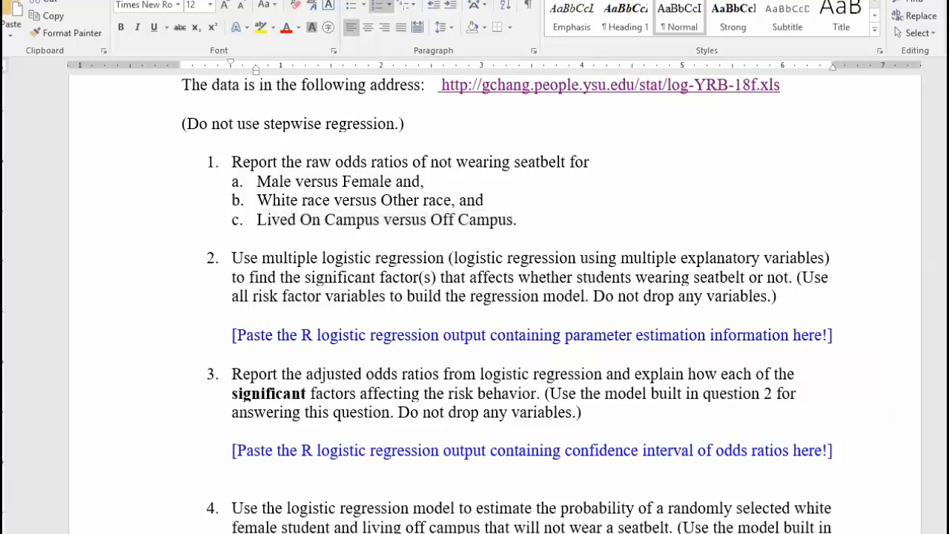
{"action": "key", "text": "alt+Tab"}
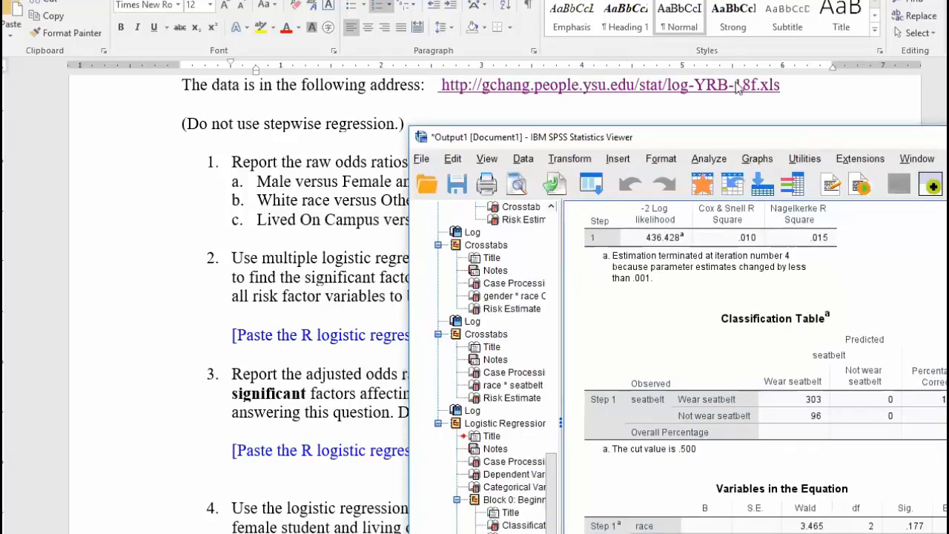
{"action": "left_click_drag", "start_coordinate": [809, 135], "coordinate": [719, 23]}
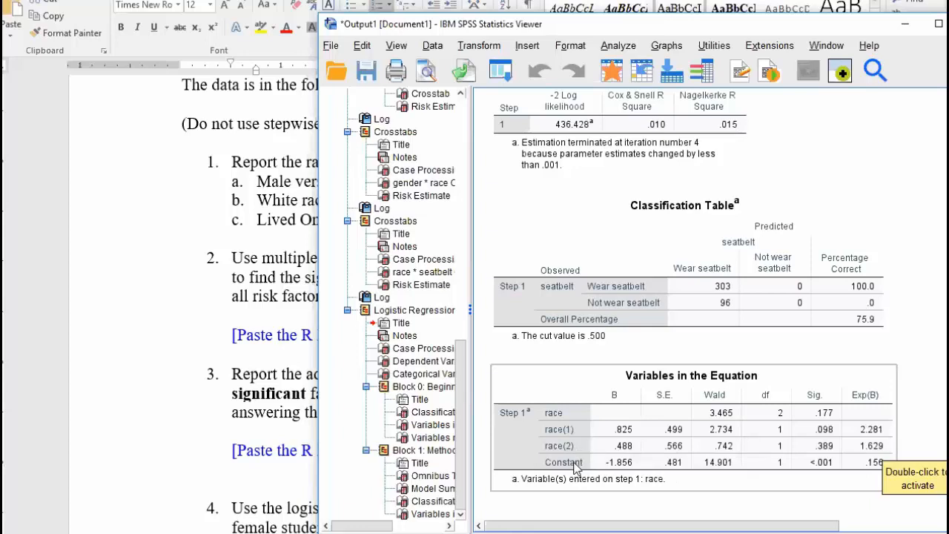
Bring the Word assignment to the front to show question 2
{"action": "left_click", "coordinate": [148, 326]}
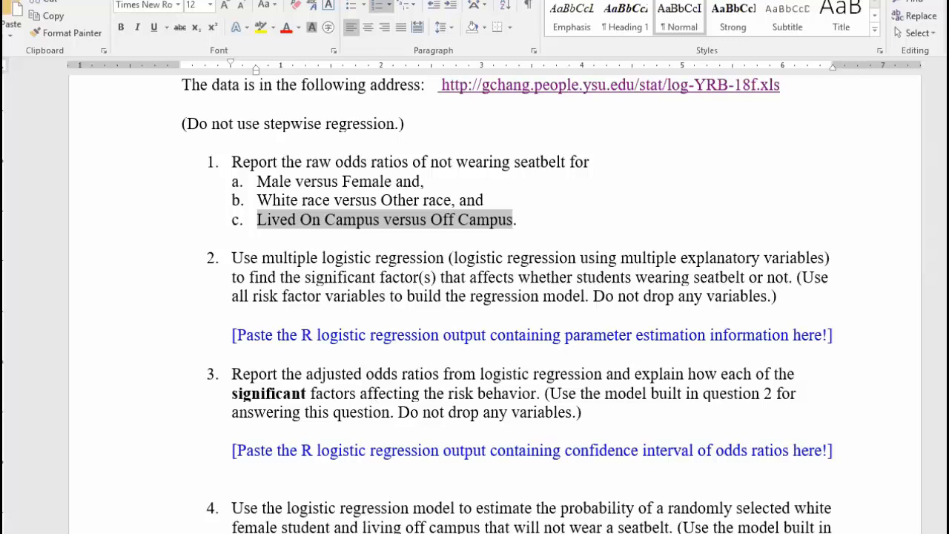
Run a binary logistic regression of seatbelt on race, gender and livecamp
{"action": "left_click", "coordinate": [336, 220]}
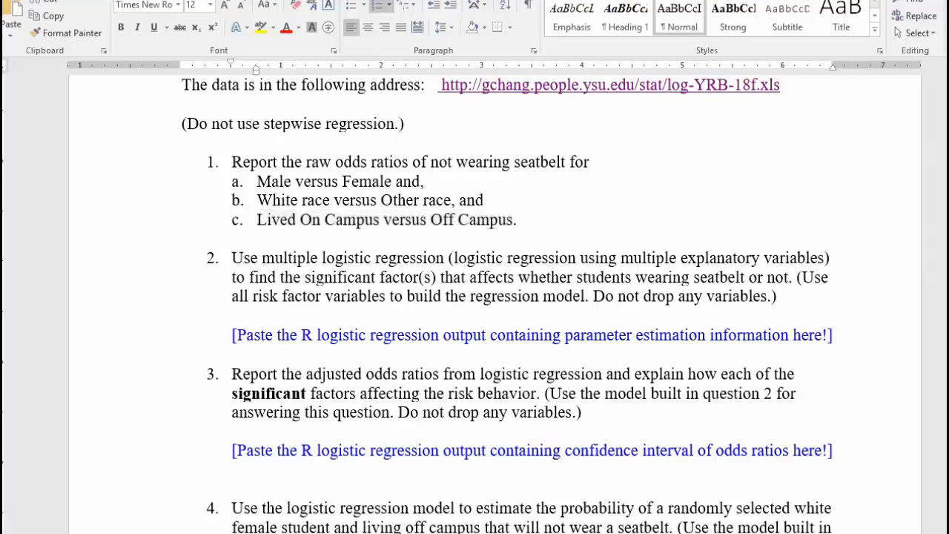
{"action": "key", "text": "alt+Tab"}
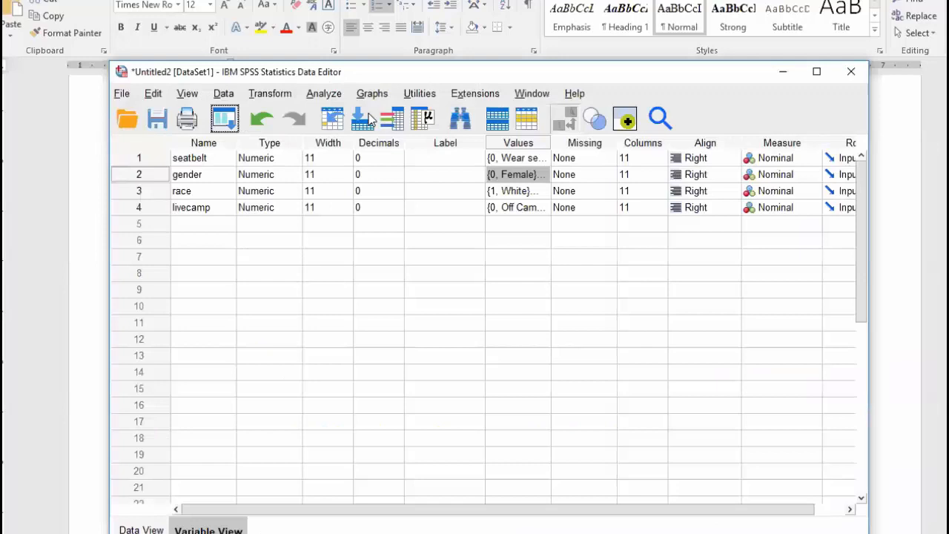
{"action": "left_click", "coordinate": [324, 94]}
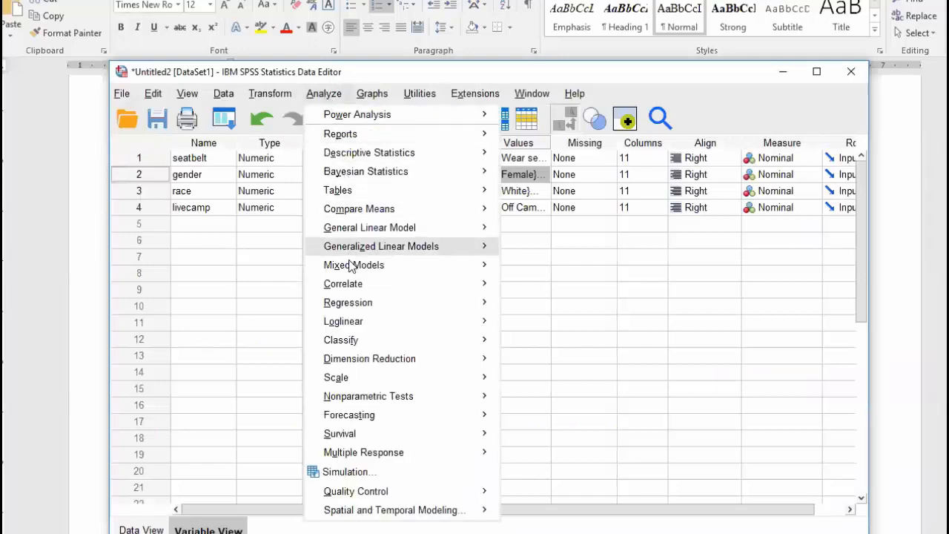
{"action": "mouse_move", "coordinate": [349, 311]}
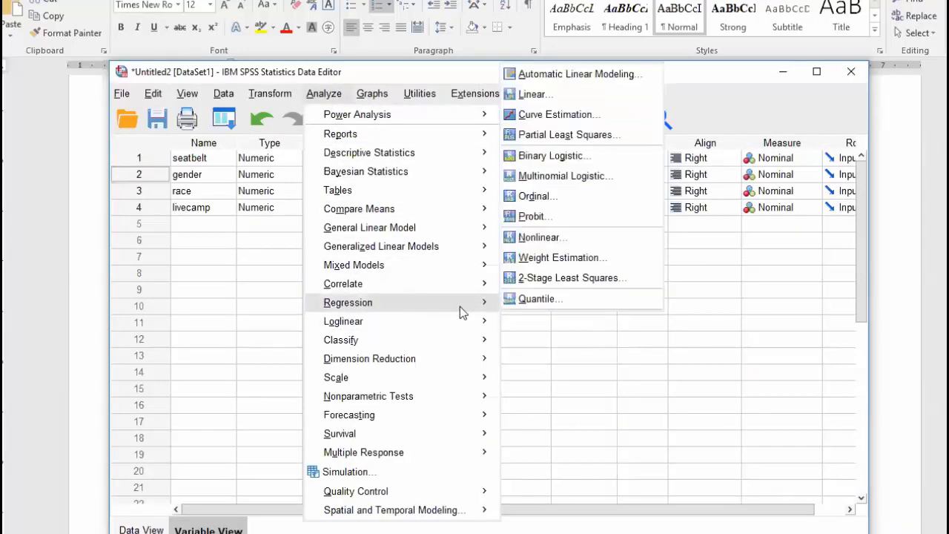
{"action": "left_click", "coordinate": [555, 157]}
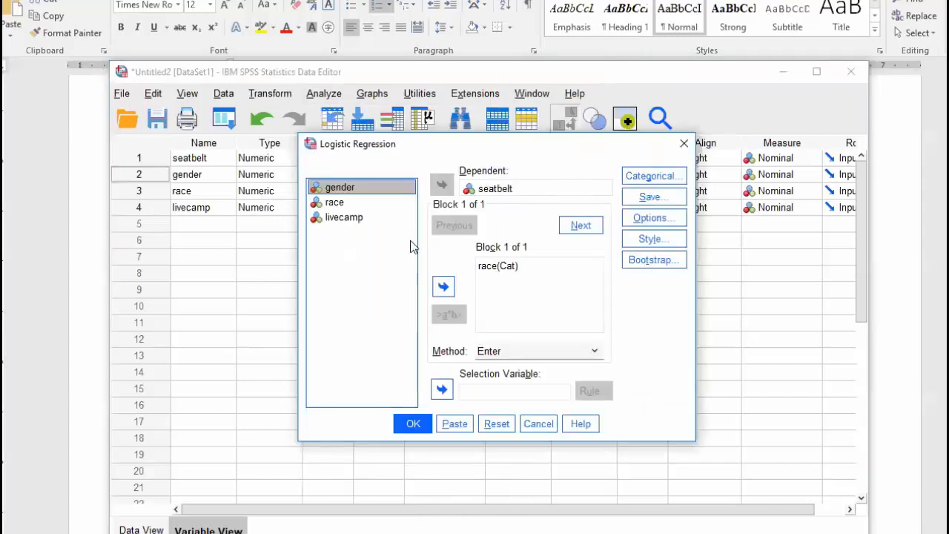
{"action": "left_click", "coordinate": [443, 291]}
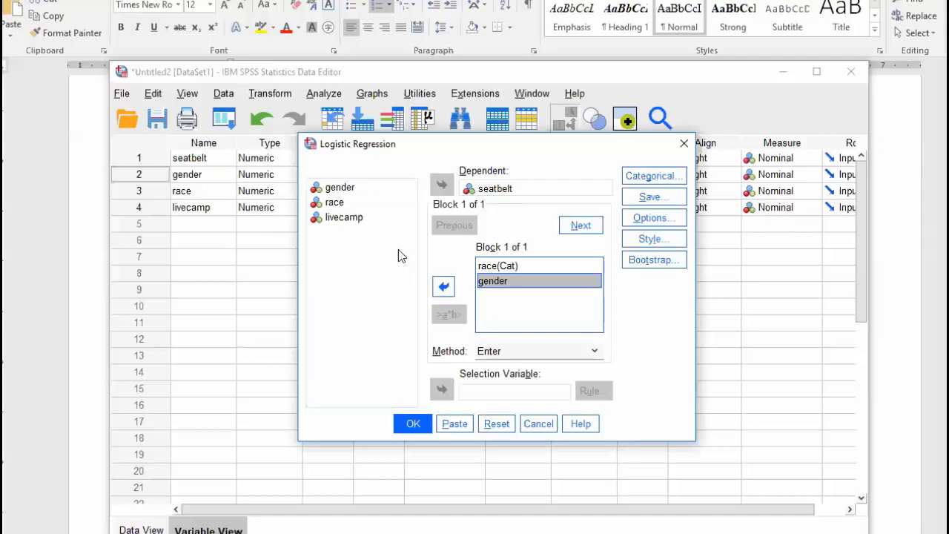
{"action": "left_click", "coordinate": [356, 217]}
{"action": "left_click", "coordinate": [444, 286]}
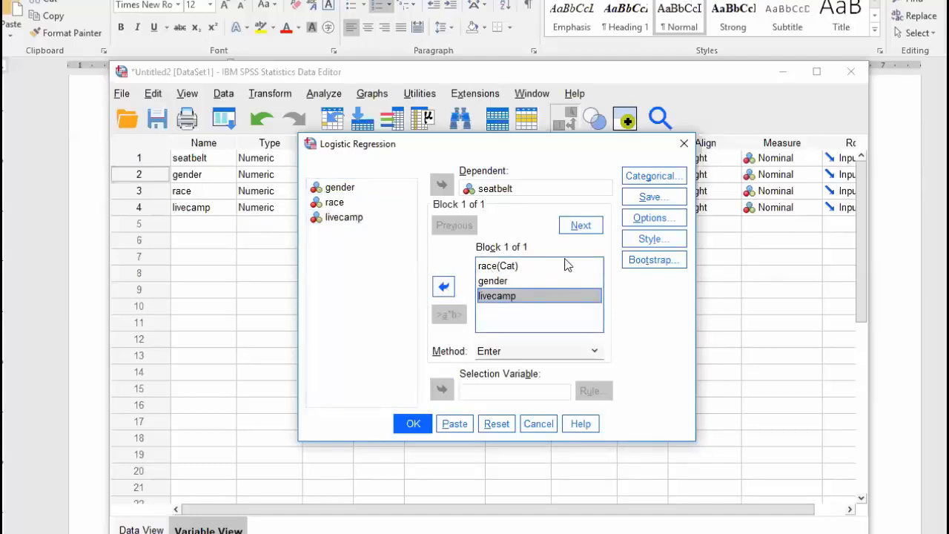
{"action": "left_click", "coordinate": [410, 424]}
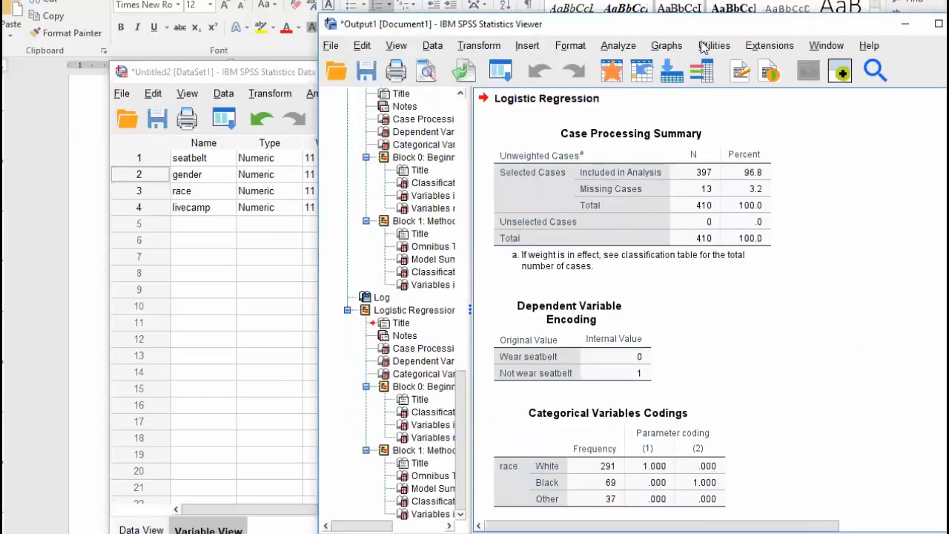
Review the output down to Block 1's Variables in the Equation (gender Exp(B) 1.951), then return to Word
{"action": "left_click_drag", "start_coordinate": [701, 27], "coordinate": [469, 16]}
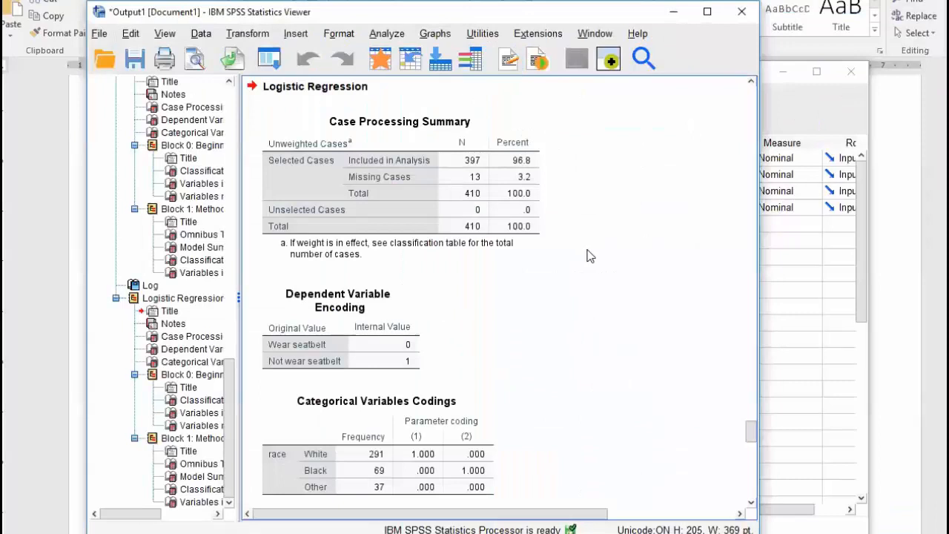
{"action": "scroll", "coordinate": [590, 256], "scroll_direction": "down", "scroll_amount": 3}
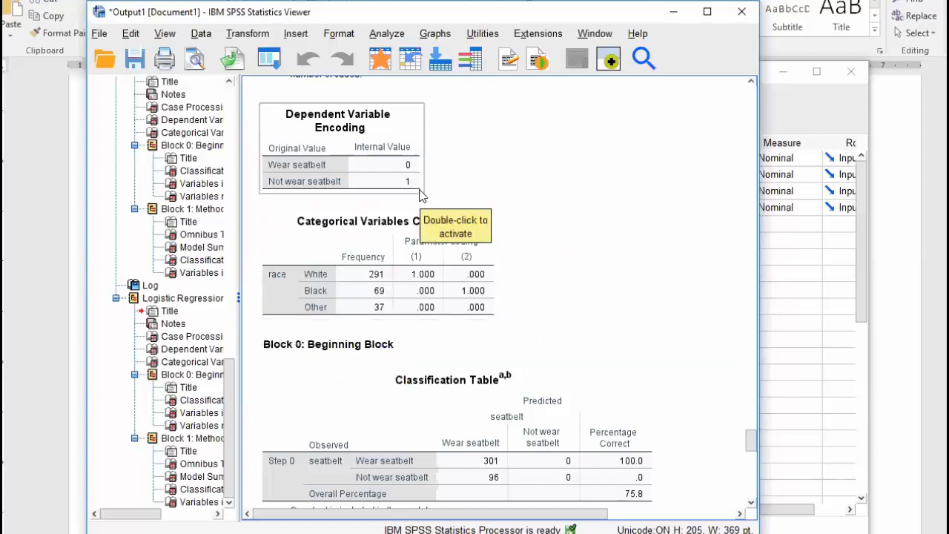
{"action": "scroll", "coordinate": [540, 190], "scroll_direction": "down", "scroll_amount": 3}
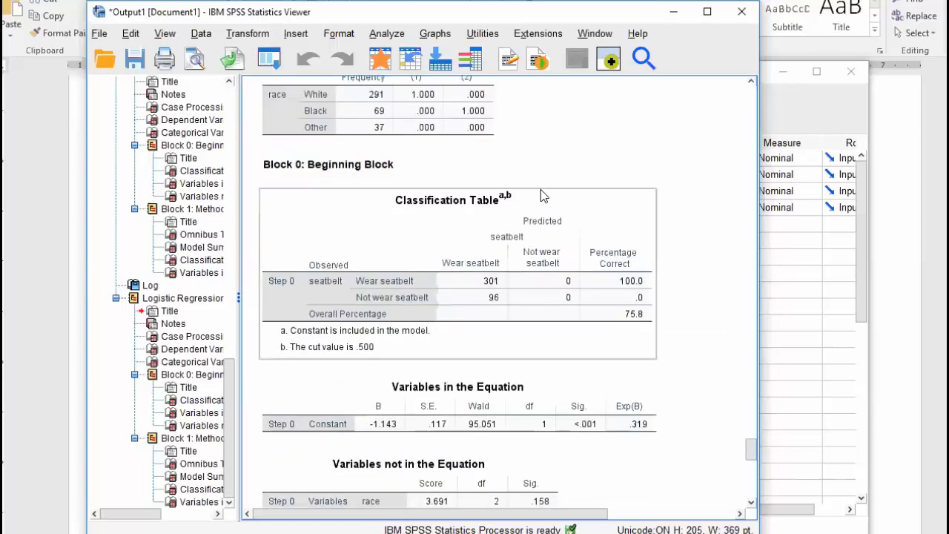
{"action": "scroll", "coordinate": [541, 195], "scroll_direction": "down", "scroll_amount": 12}
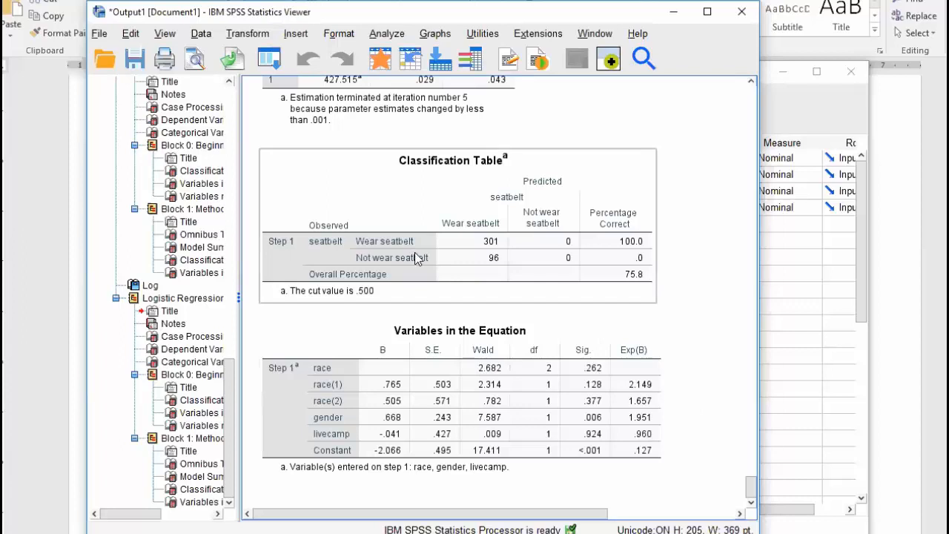
{"action": "left_click", "coordinate": [73, 256]}
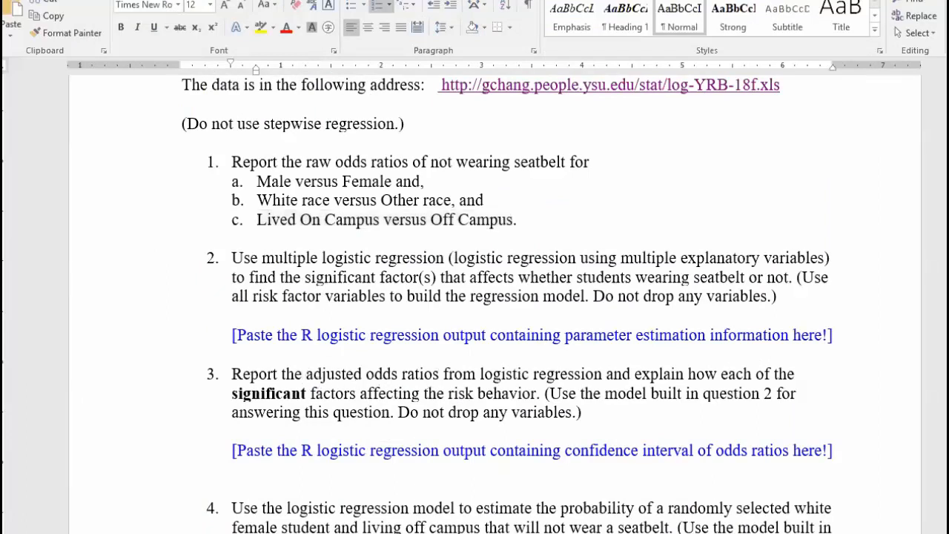
Return to the SPSS output and show Block 0's Variables not in the Equation table
{"action": "key", "text": "alt+Tab"}
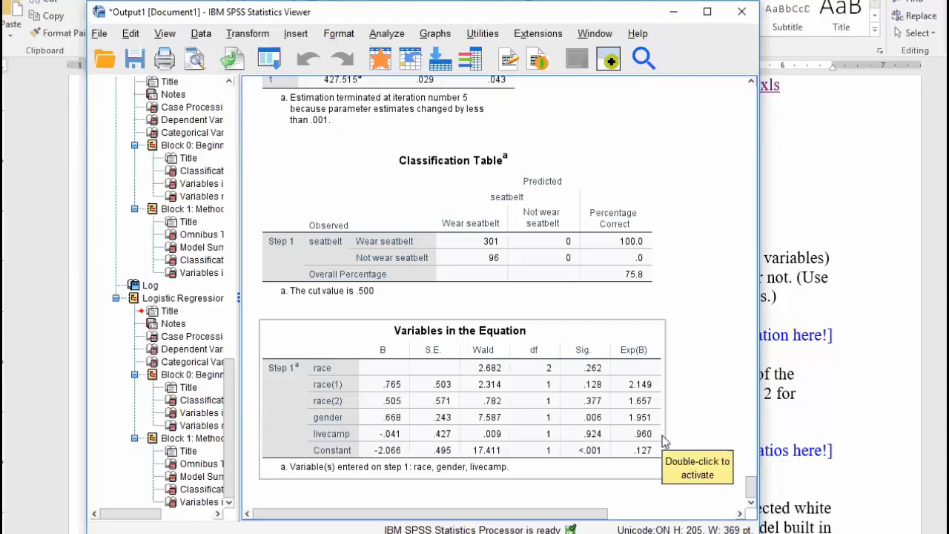
{"action": "scroll", "coordinate": [646, 413], "scroll_direction": "up", "scroll_amount": 10}
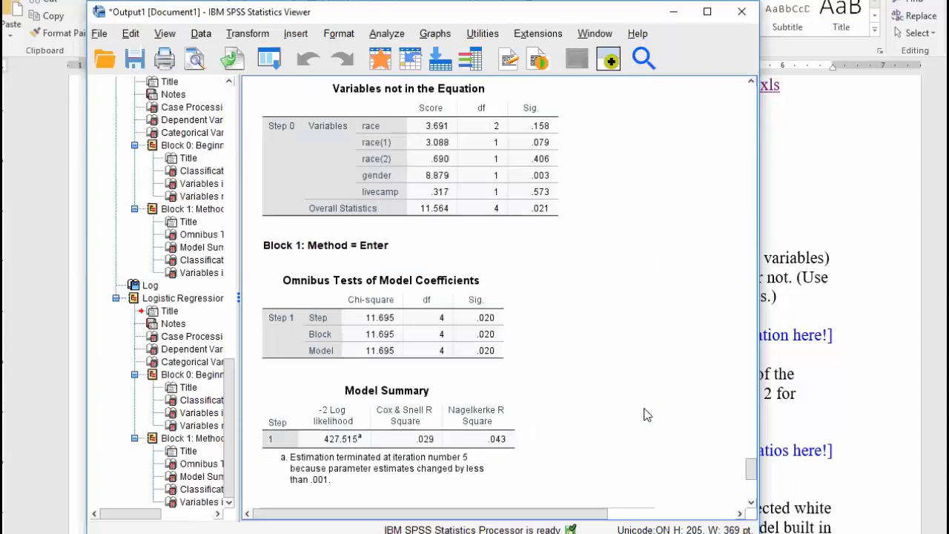
{"action": "scroll", "coordinate": [646, 413], "scroll_direction": "down", "scroll_amount": 5}
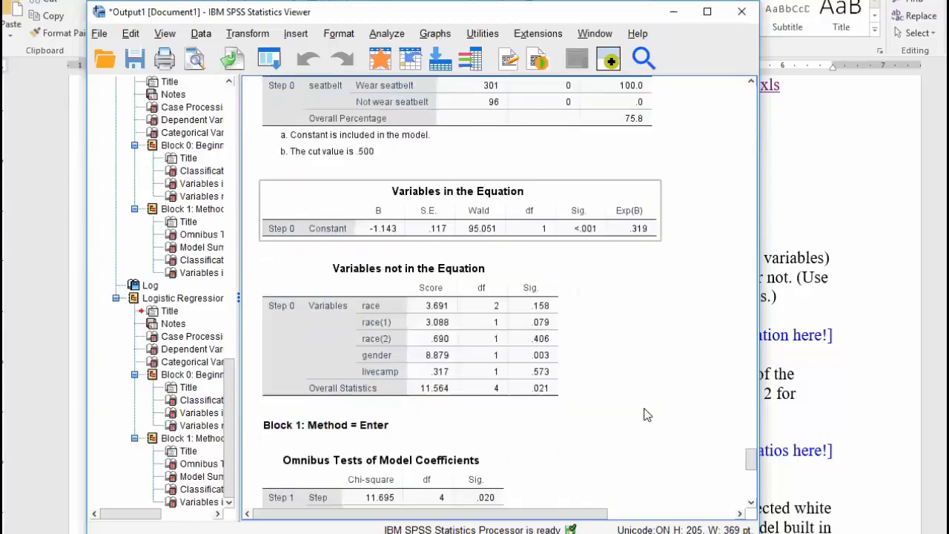
Deselect the Lived On Campus line in Word and bring up the Excel odds-ratio workbook
{"action": "left_click", "coordinate": [37, 235]}
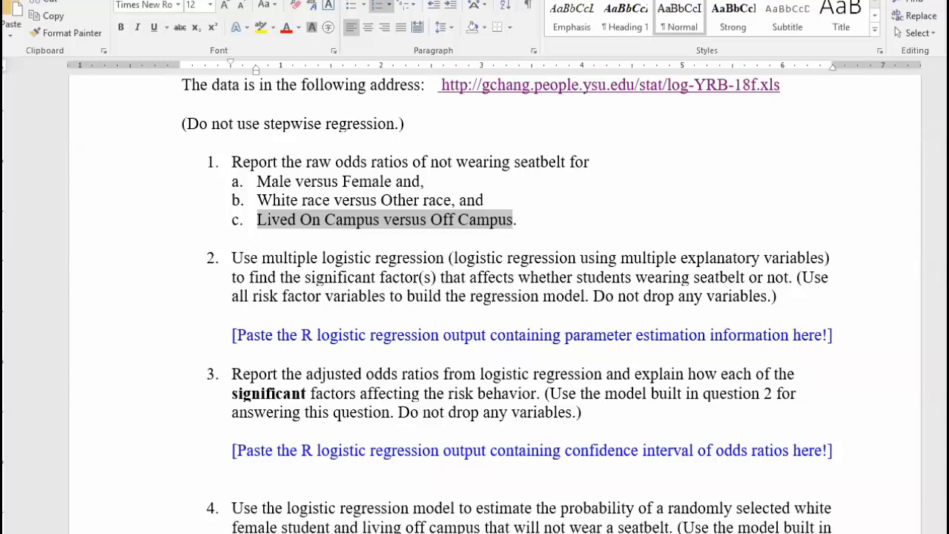
{"action": "left_click", "coordinate": [475, 220]}
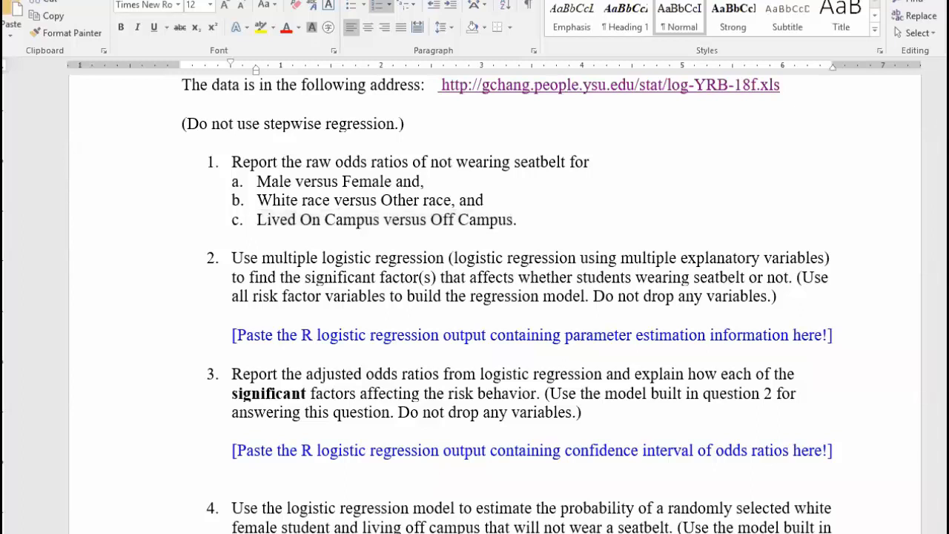
{"action": "key", "text": "alt+Tab"}
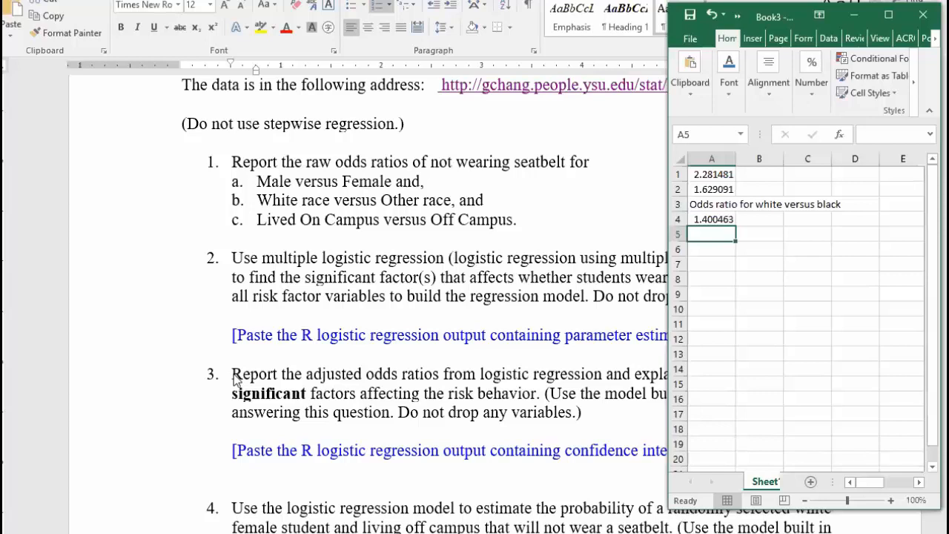
Switch from the Excel workbook back to the Word assignment
{"action": "key", "text": "alt+Tab"}
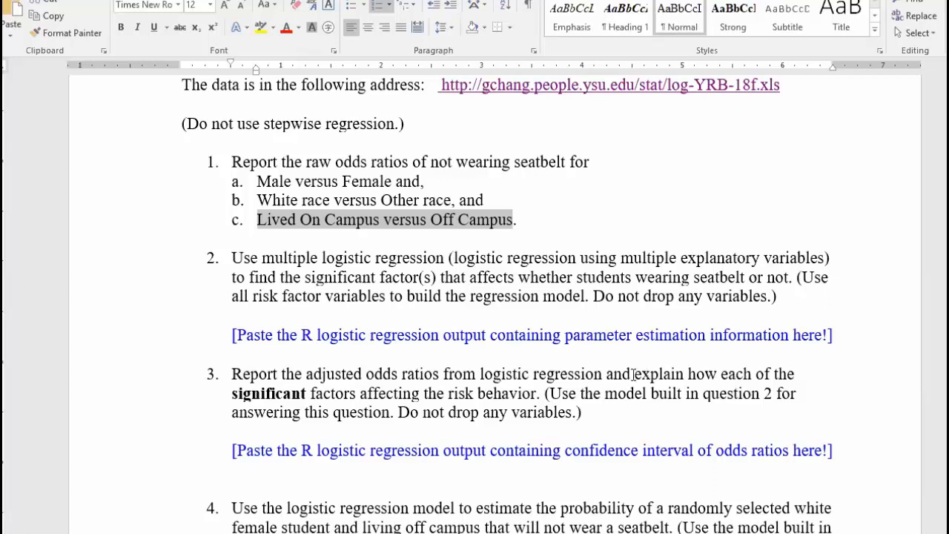
{"action": "left_click_drag", "start_coordinate": [634, 374], "coordinate": [354, 394]}
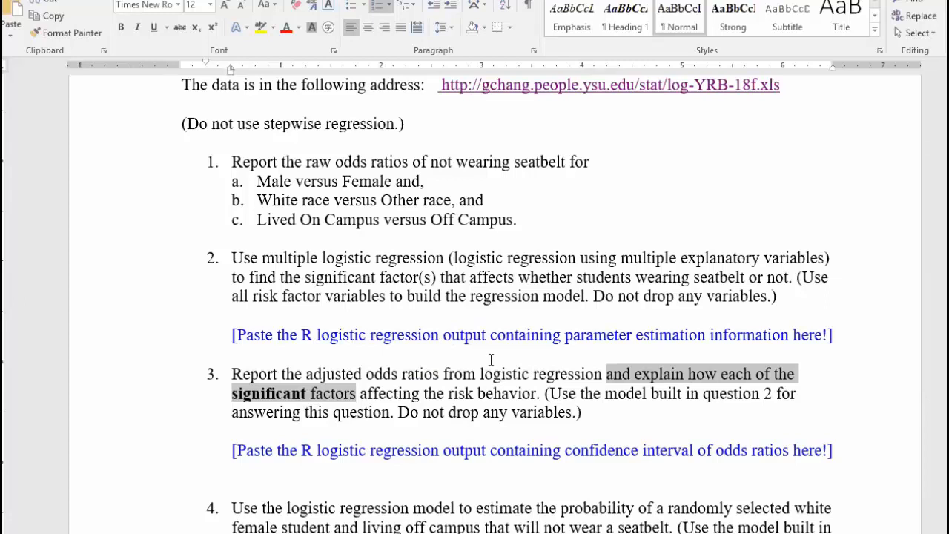
{"action": "scroll", "coordinate": [491, 360], "scroll_direction": "down", "scroll_amount": 3}
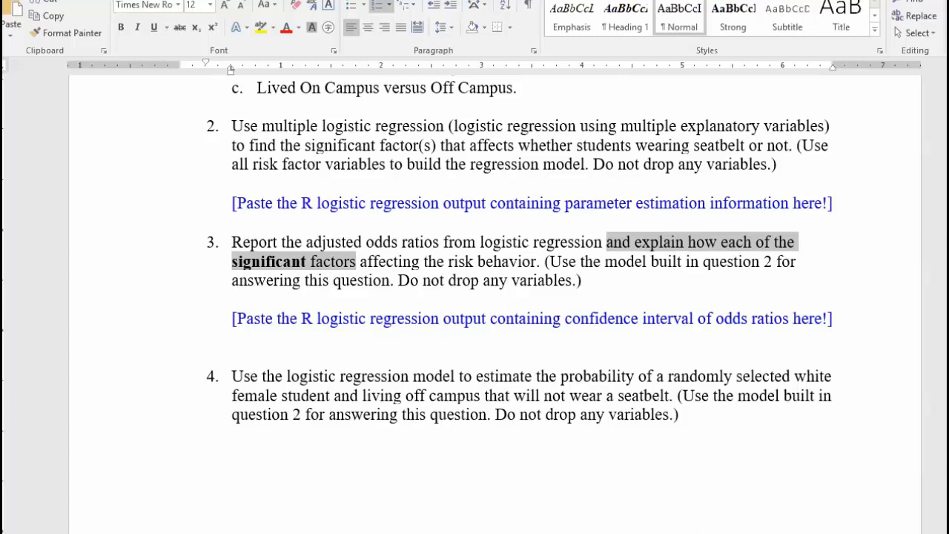
{"action": "left_click", "coordinate": [357, 262]}
Show the Data View grid scrolled to the last case, row 410, rechecking question 4 in Word
{"action": "key", "text": "alt+Tab"}
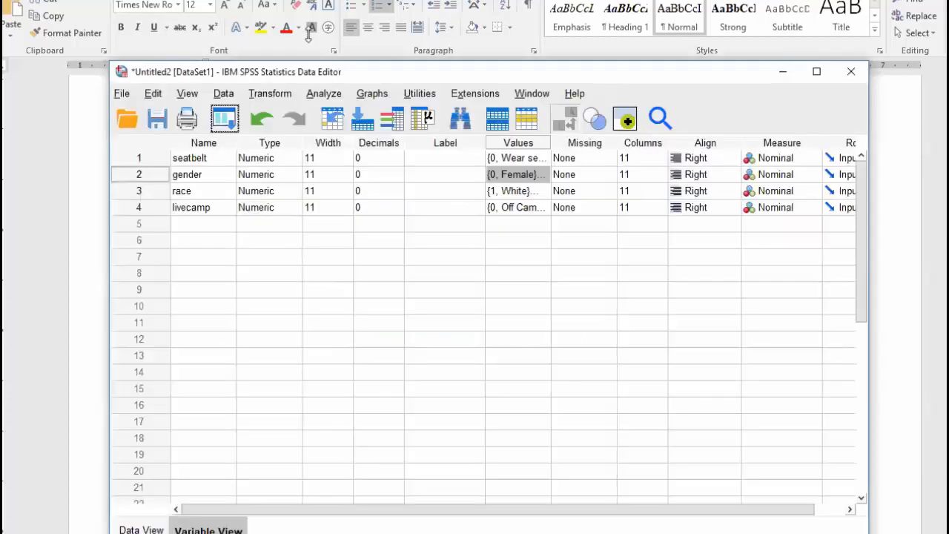
{"action": "left_click_drag", "start_coordinate": [436, 76], "coordinate": [402, 44]}
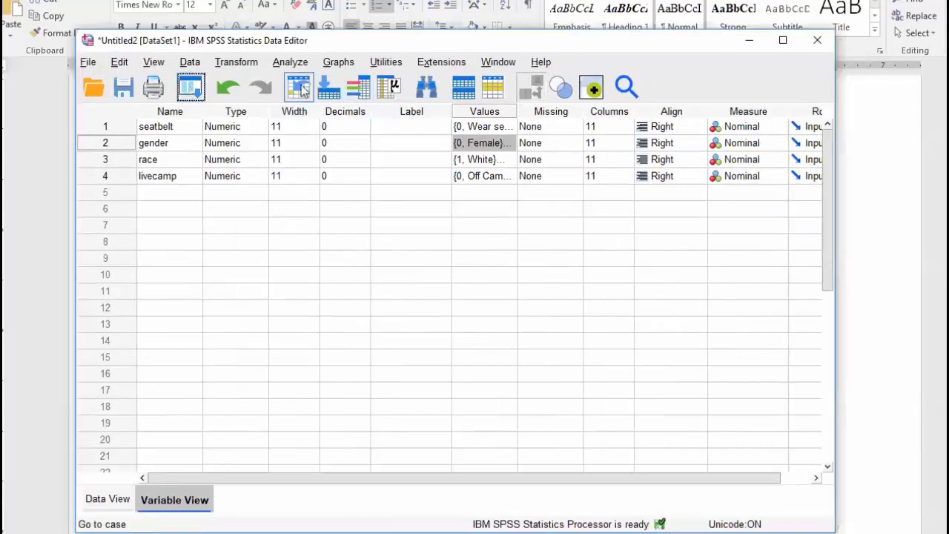
{"action": "left_click", "coordinate": [107, 499]}
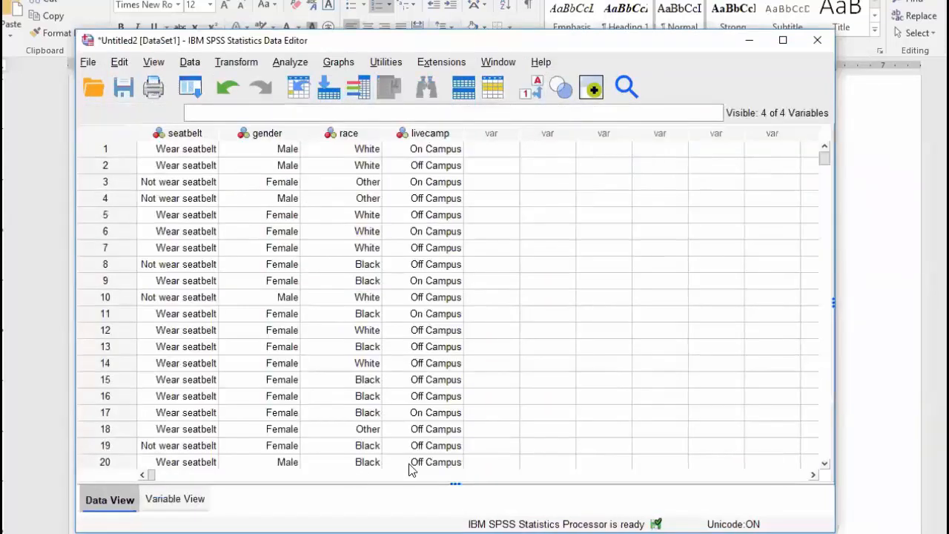
{"action": "scroll", "coordinate": [450, 323], "scroll_direction": "down", "scroll_amount": 20}
{"action": "scroll", "coordinate": [449, 334], "scroll_direction": "down", "scroll_amount": 10}
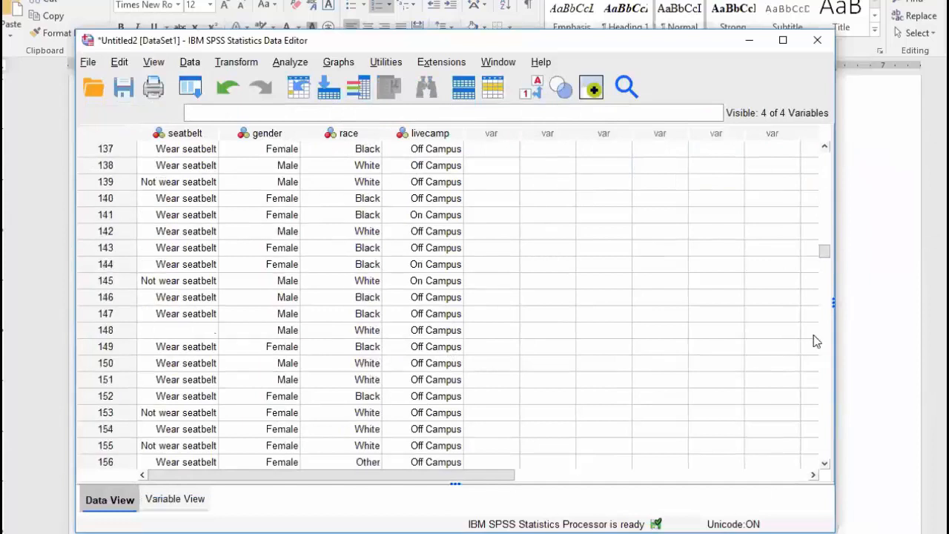
{"action": "left_click_drag", "start_coordinate": [824, 256], "coordinate": [822, 437]}
{"action": "left_click", "coordinate": [4, 185]}
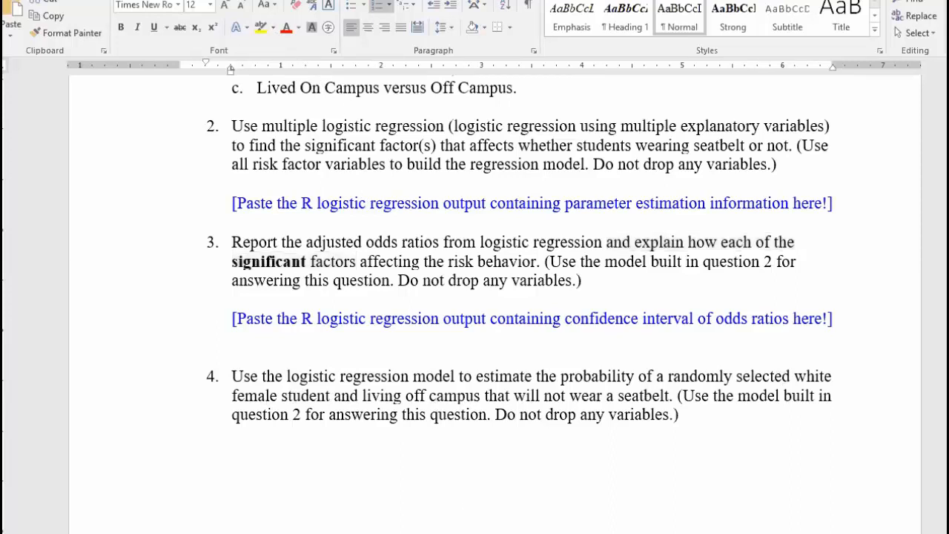
{"action": "key", "text": "alt+Tab"}
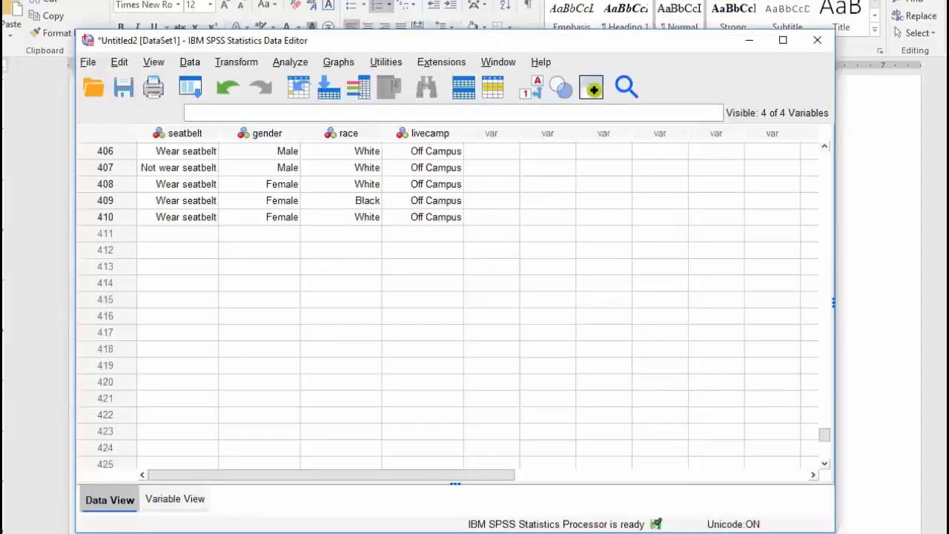
Enter gender 2, race 1 and livecamp 0 for the new row 411
{"action": "left_click", "coordinate": [258, 235]}
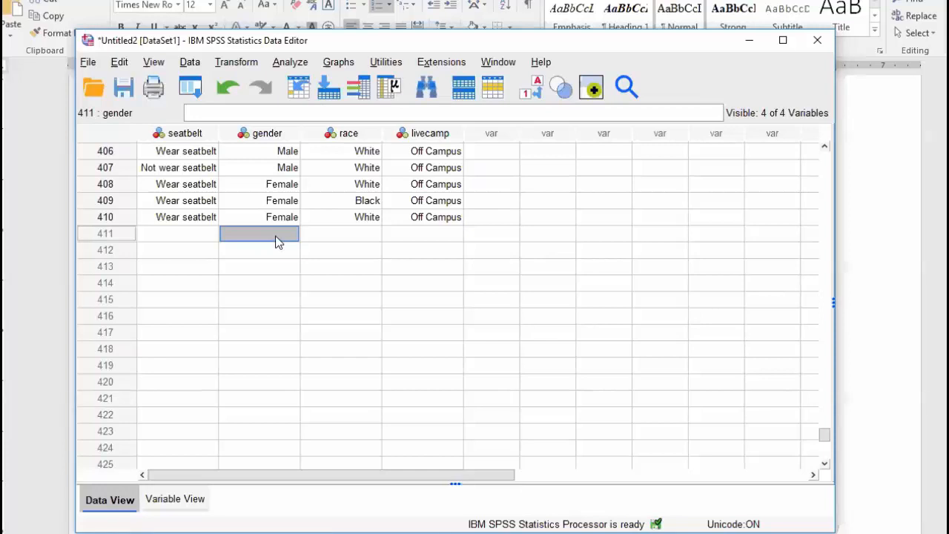
{"action": "type", "text": "2"}
{"action": "left_click", "coordinate": [350, 236]}
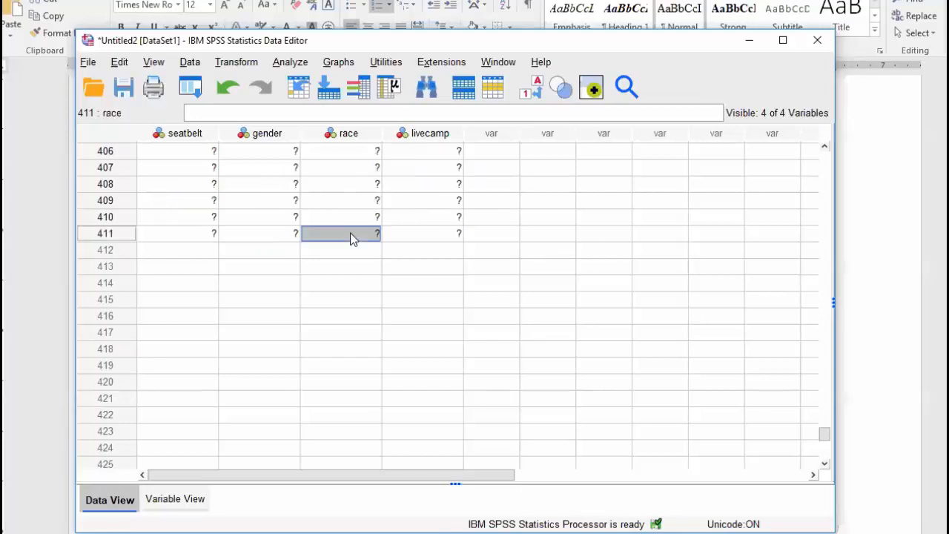
{"action": "type", "text": "1"}
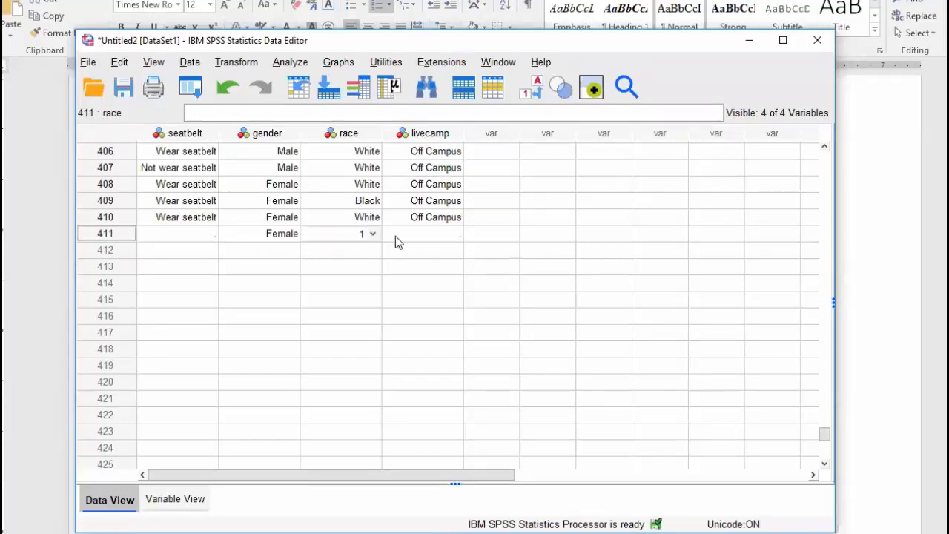
{"action": "left_click", "coordinate": [414, 237]}
{"action": "type", "text": "0"}
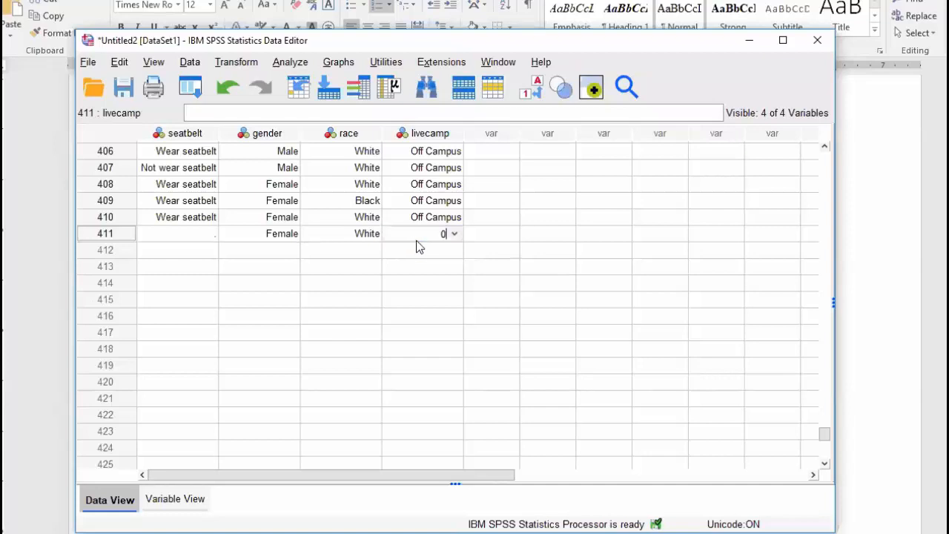
{"action": "left_click", "coordinate": [290, 240]}
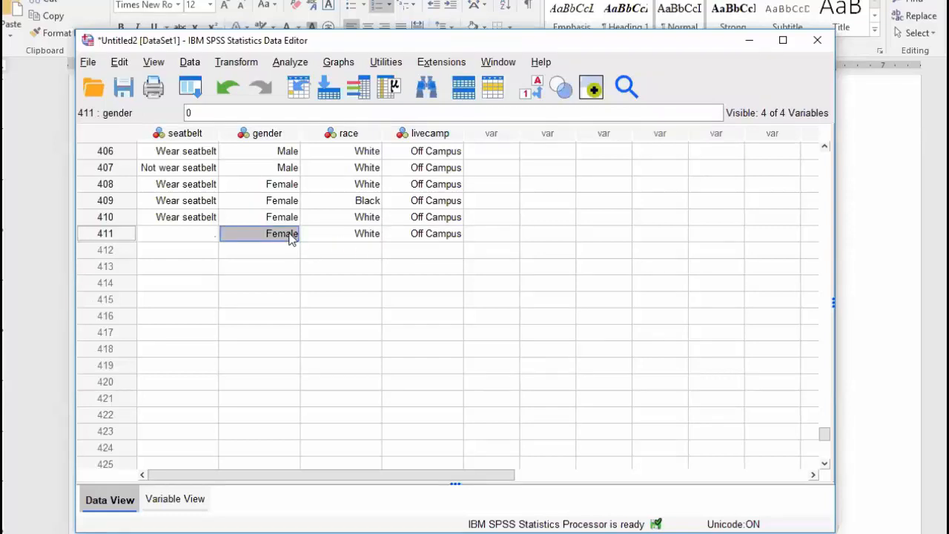
Verify row 411's stored codes for gender, race and livecamp
{"action": "left_click", "coordinate": [341, 235]}
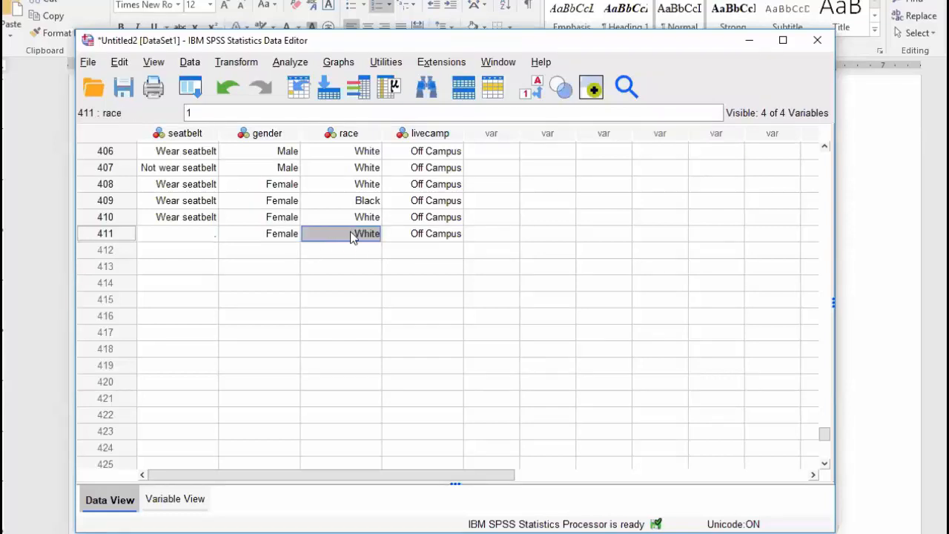
{"action": "left_click", "coordinate": [425, 238]}
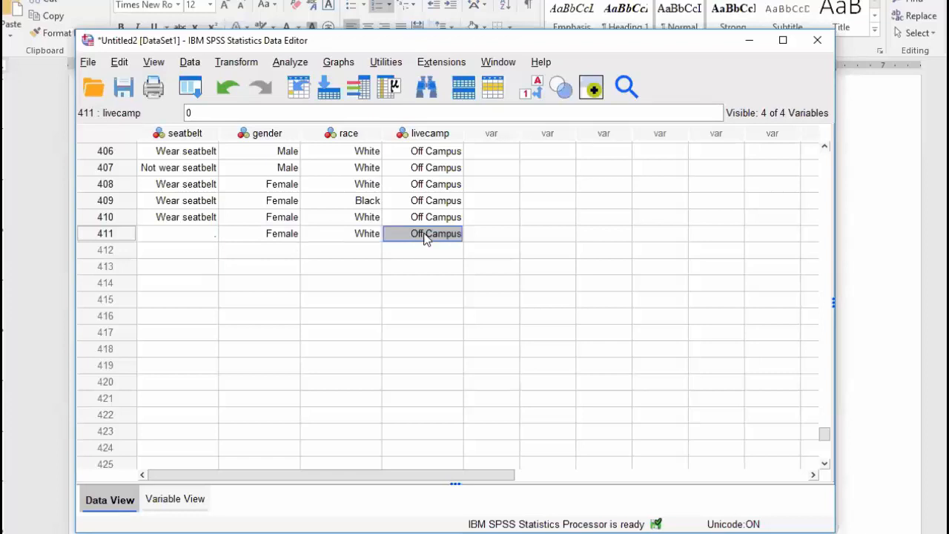
{"action": "left_click", "coordinate": [282, 235]}
{"action": "left_click", "coordinate": [331, 236]}
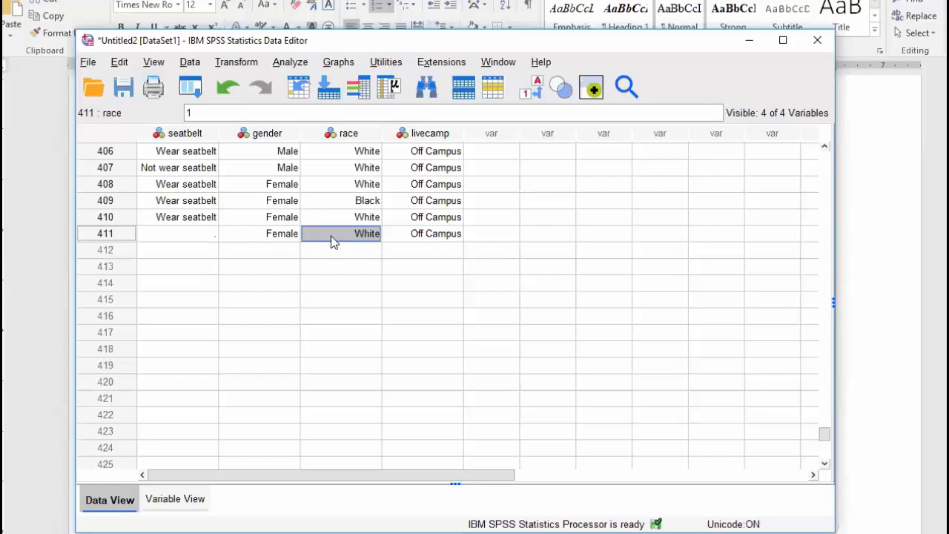
{"action": "left_click", "coordinate": [406, 237]}
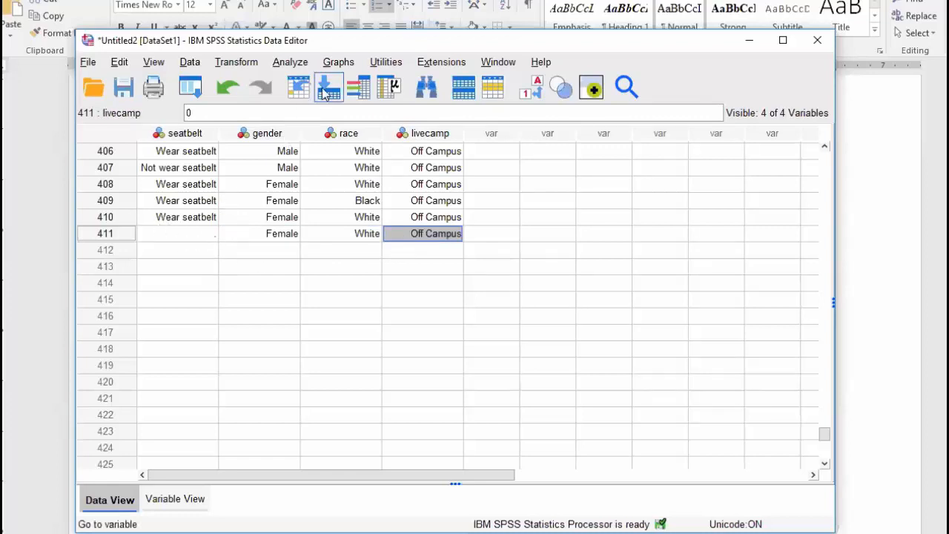
Start a binary logistic regression and have it save predicted probabilities as a new variable
{"action": "left_click", "coordinate": [290, 62]}
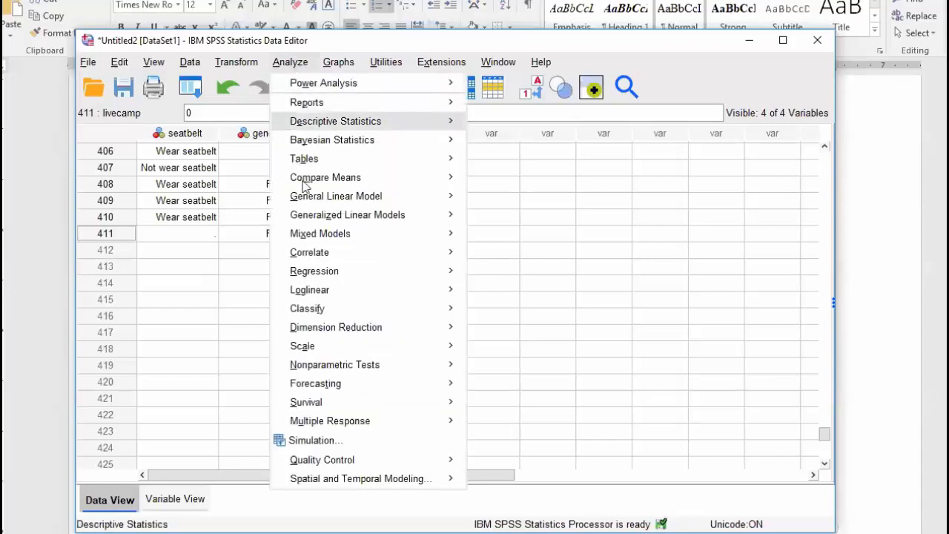
{"action": "mouse_move", "coordinate": [346, 278]}
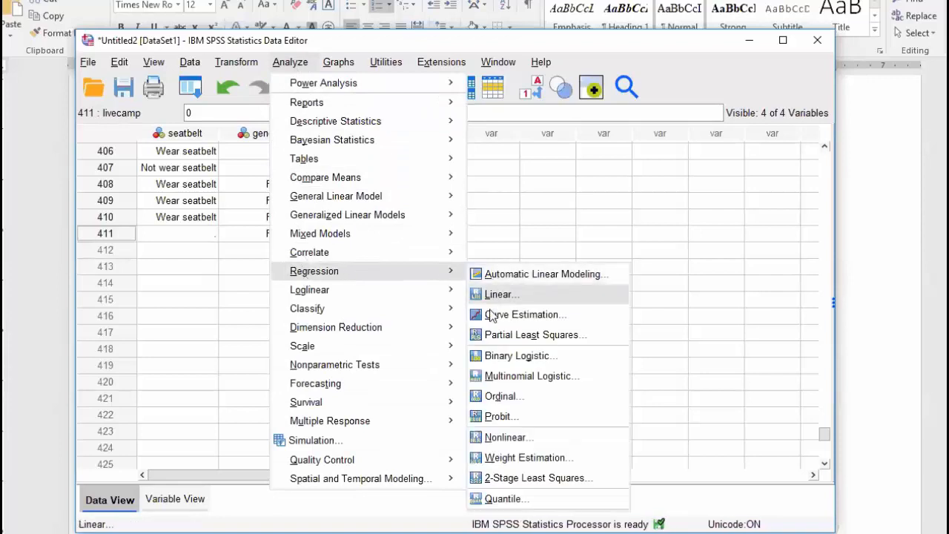
{"action": "left_click", "coordinate": [485, 357]}
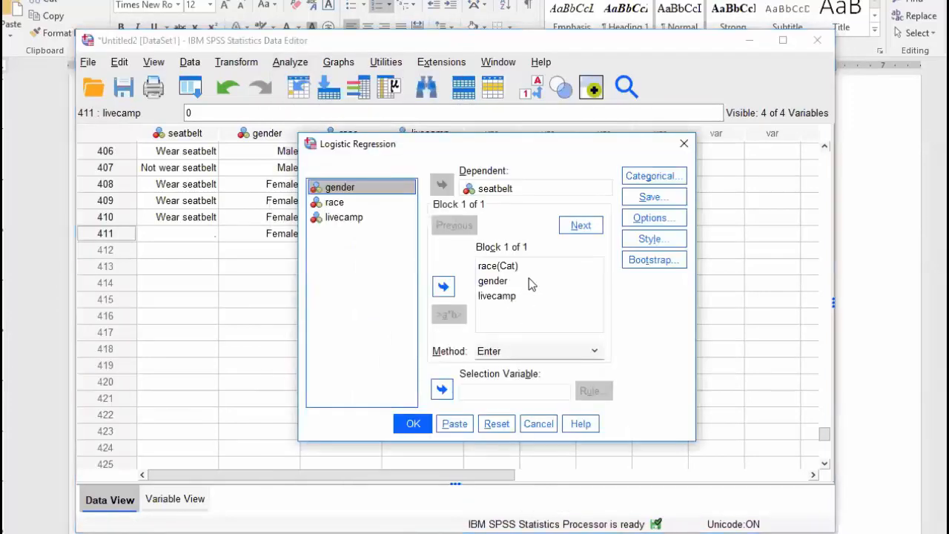
{"action": "left_click", "coordinate": [645, 205]}
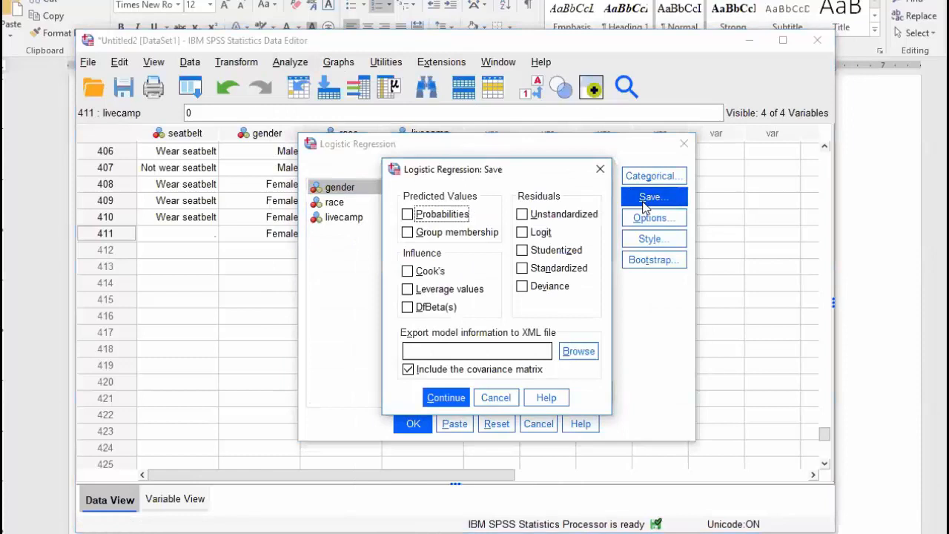
{"action": "left_click", "coordinate": [407, 215]}
{"action": "left_click", "coordinate": [446, 397]}
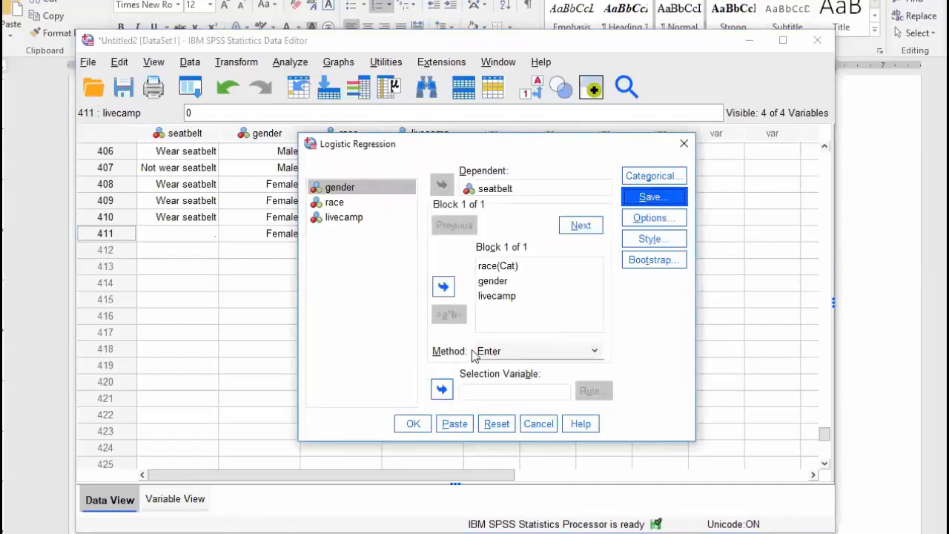
Add the Hosmer-Lemeshow goodness-of-fit test in Options and run the logistic regression
{"action": "left_click", "coordinate": [657, 223]}
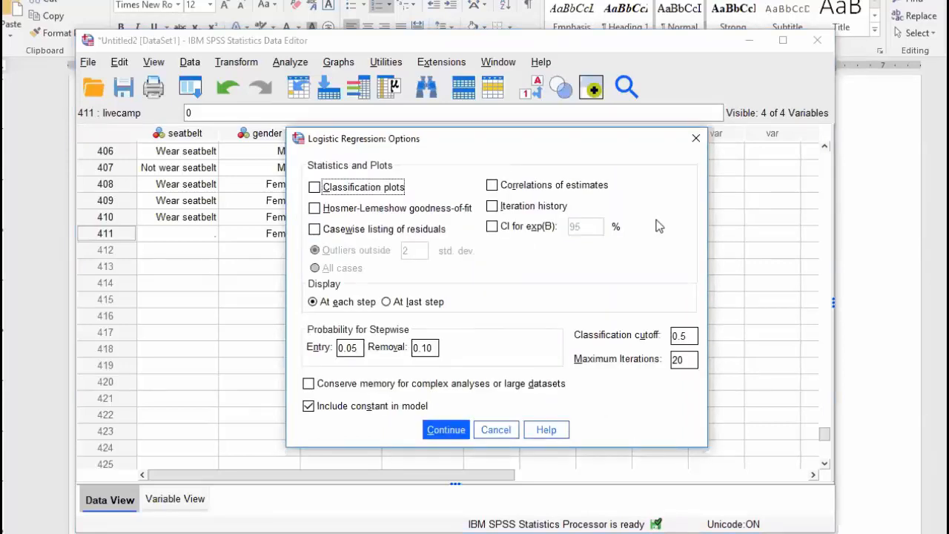
{"action": "left_click", "coordinate": [314, 212]}
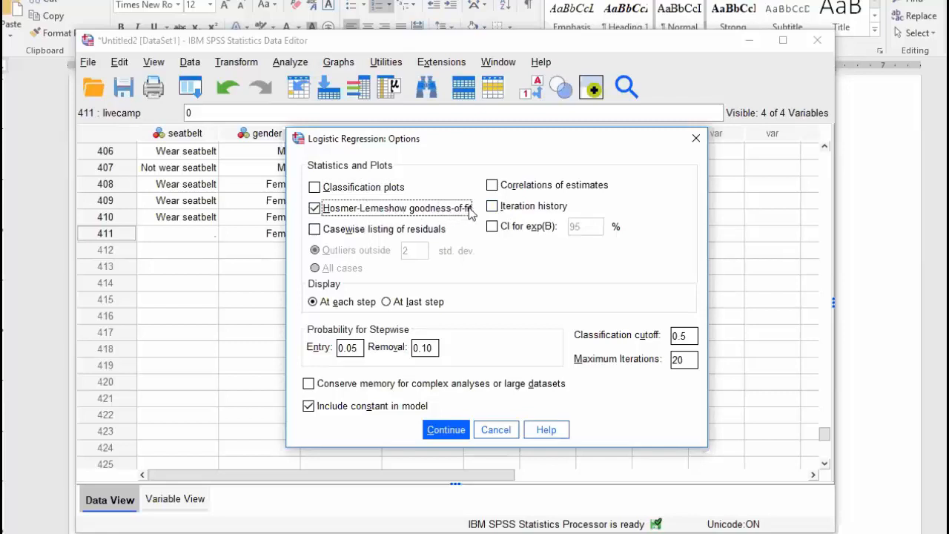
{"action": "left_click", "coordinate": [446, 434]}
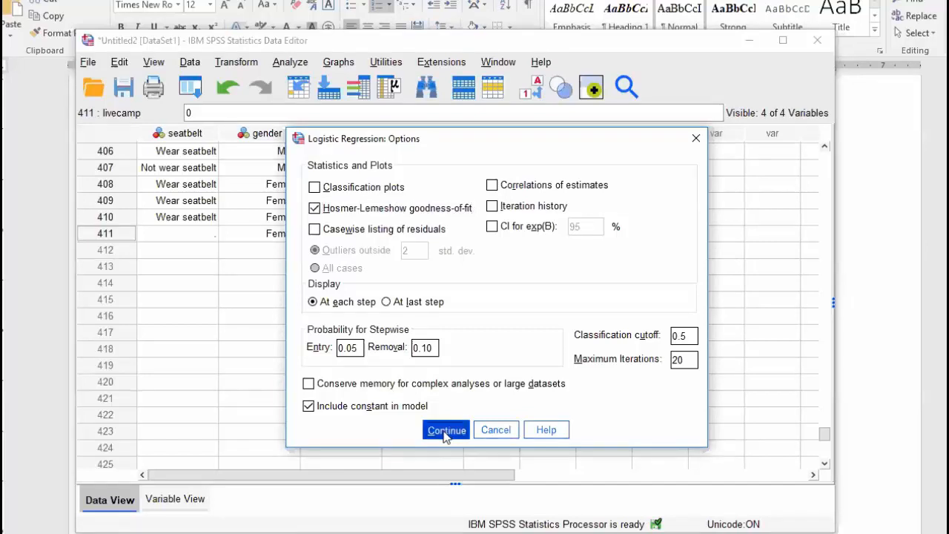
{"action": "left_click", "coordinate": [445, 433]}
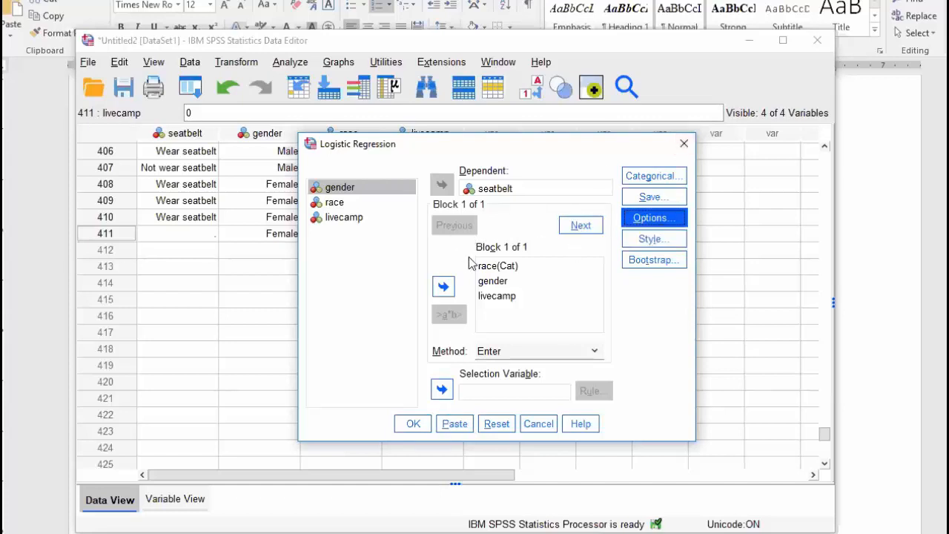
{"action": "left_click", "coordinate": [413, 425]}
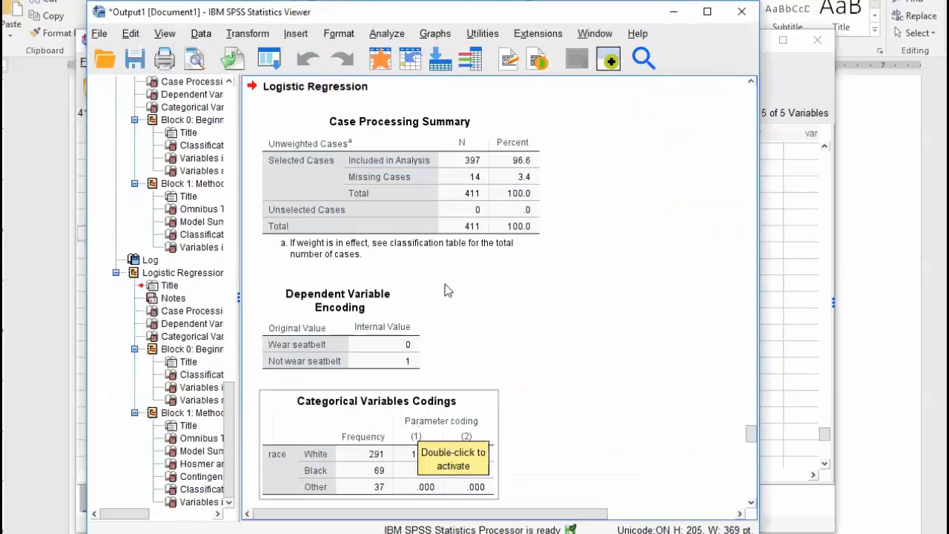
In the data, confirm row 411's PRE_1 is .21401 and check its seatbelt, gender, race and livecamp values
{"action": "left_click", "coordinate": [410, 58]}
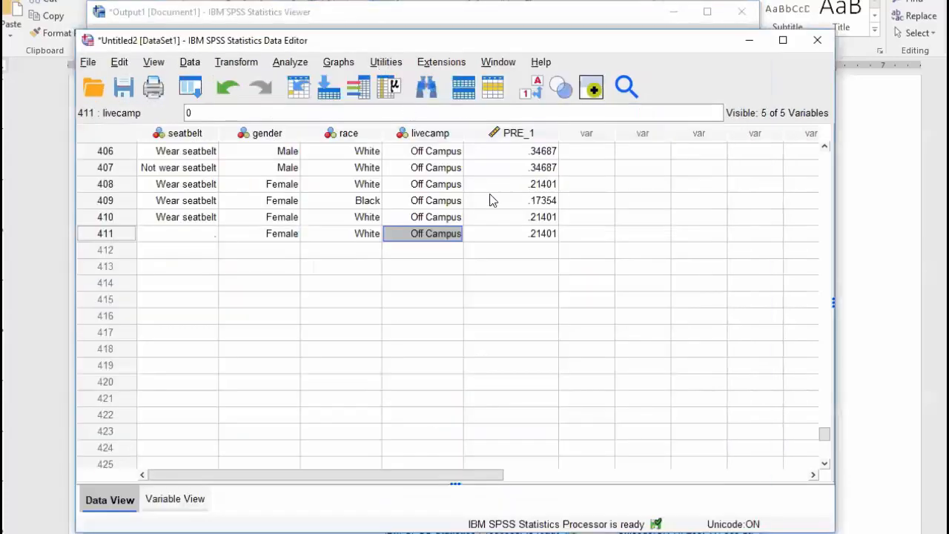
{"action": "left_click", "coordinate": [544, 234]}
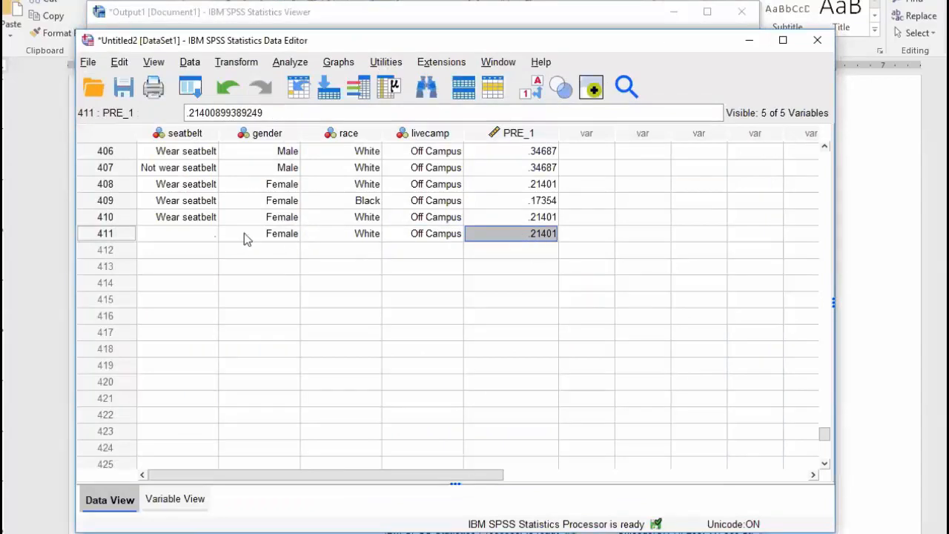
{"action": "left_click", "coordinate": [190, 234]}
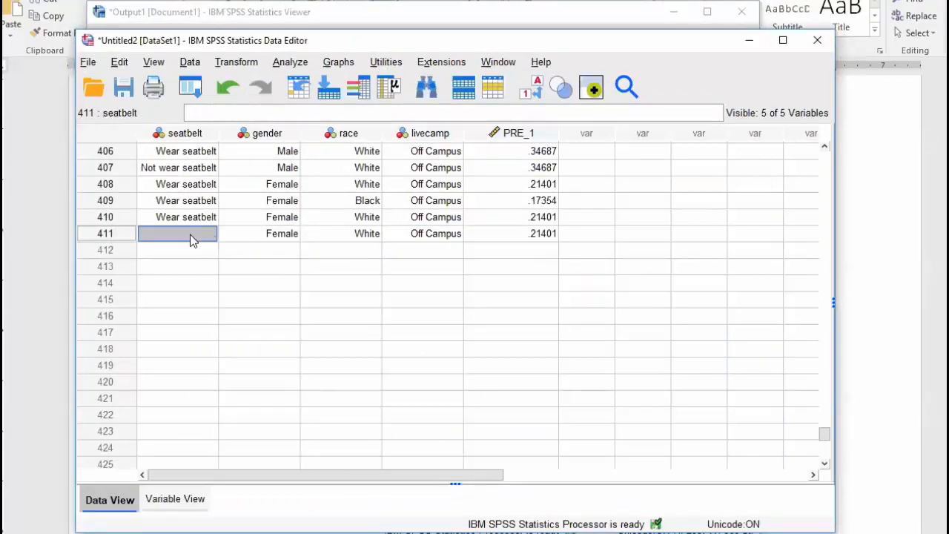
{"action": "left_click", "coordinate": [266, 236]}
{"action": "left_click", "coordinate": [363, 236]}
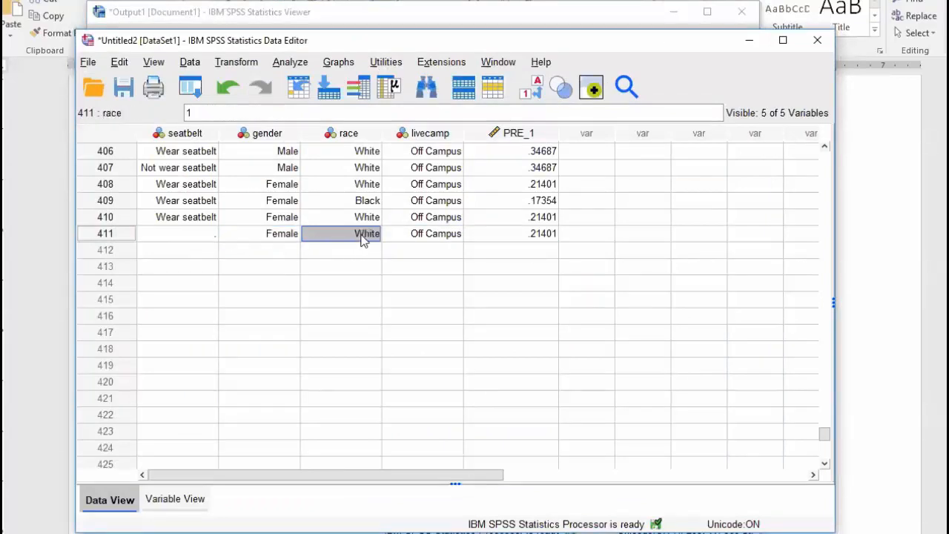
{"action": "left_click", "coordinate": [415, 236]}
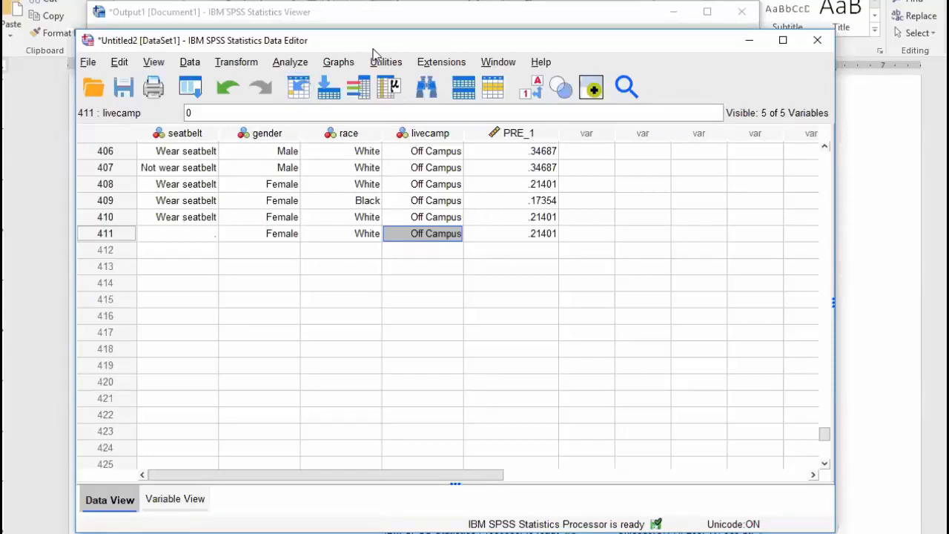
{"action": "left_click_drag", "start_coordinate": [373, 49], "coordinate": [418, 61]}
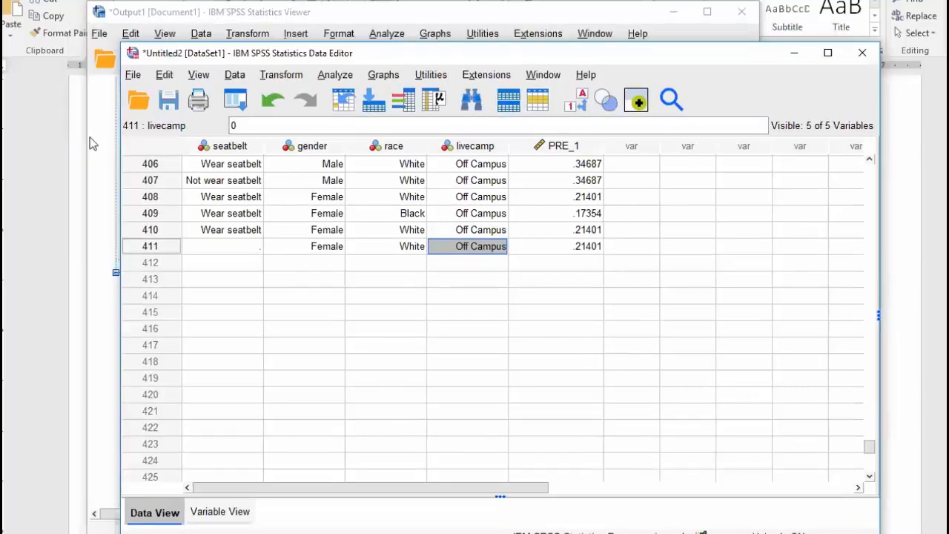
Glance at the Word questions, then scroll the SPSS output to the Variables in the Equation table
{"action": "left_click", "coordinate": [54, 151]}
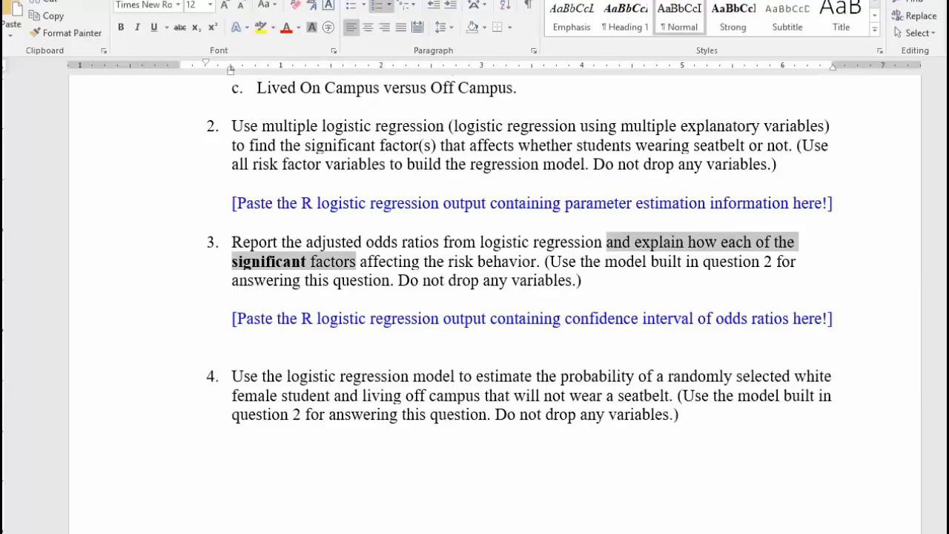
{"action": "left_click", "coordinate": [356, 261]}
{"action": "key", "text": "alt+Tab"}
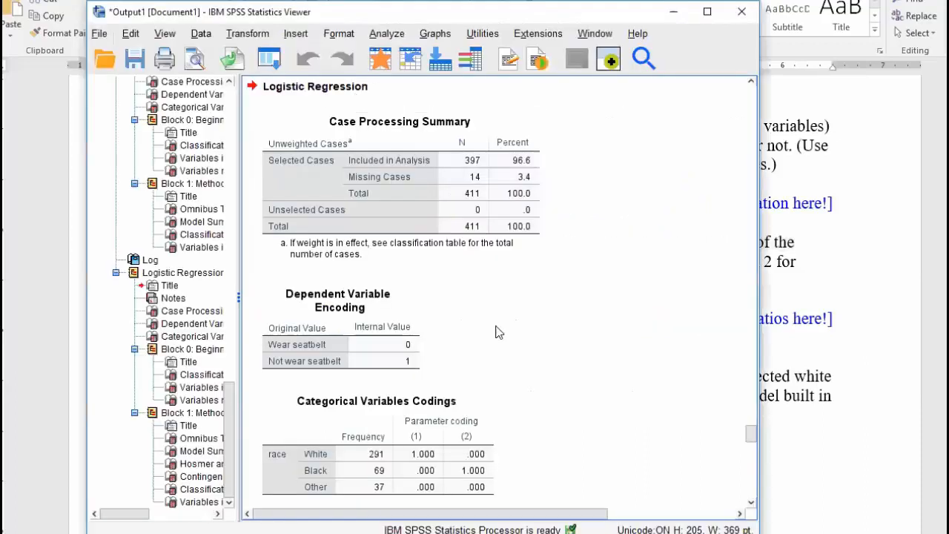
{"action": "scroll", "coordinate": [479, 312], "scroll_direction": "down", "scroll_amount": 5}
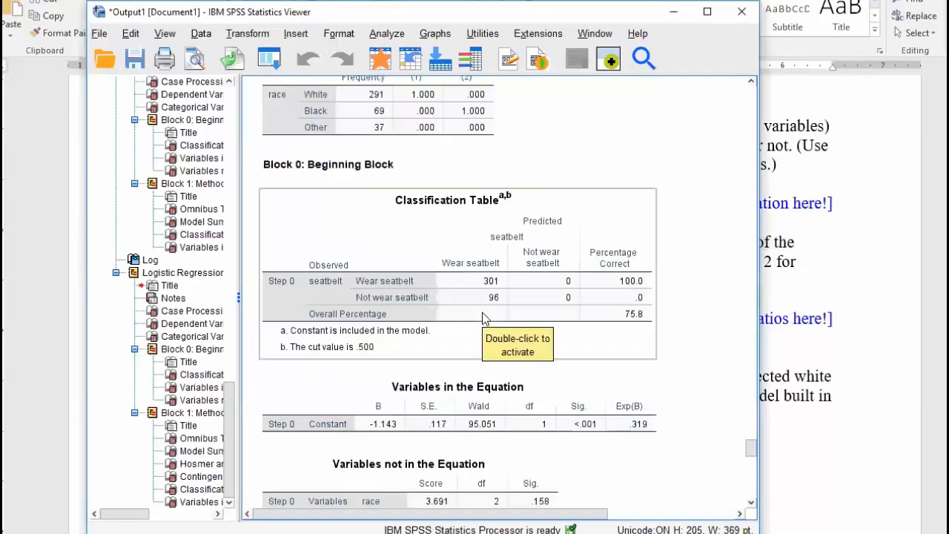
{"action": "scroll", "coordinate": [482, 312], "scroll_direction": "down", "scroll_amount": 4}
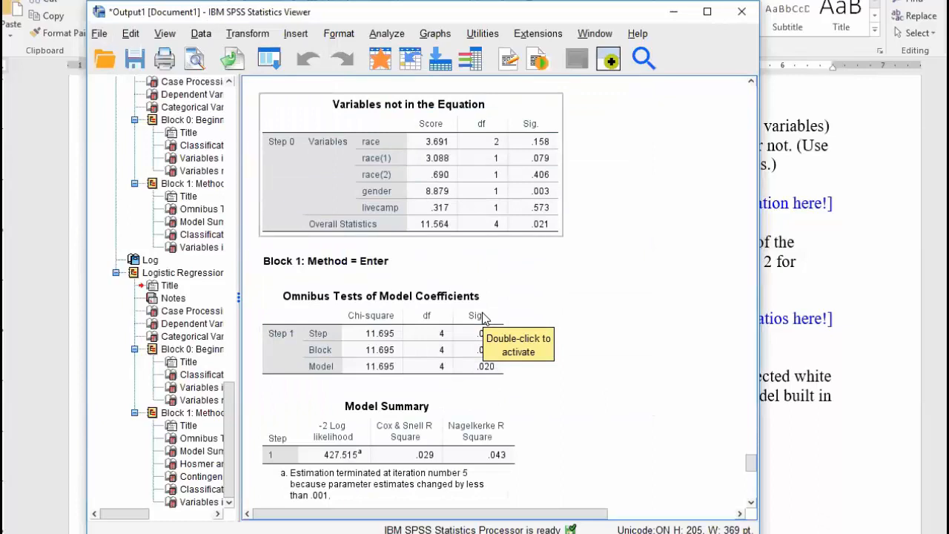
{"action": "scroll", "coordinate": [482, 317], "scroll_direction": "down", "scroll_amount": 5}
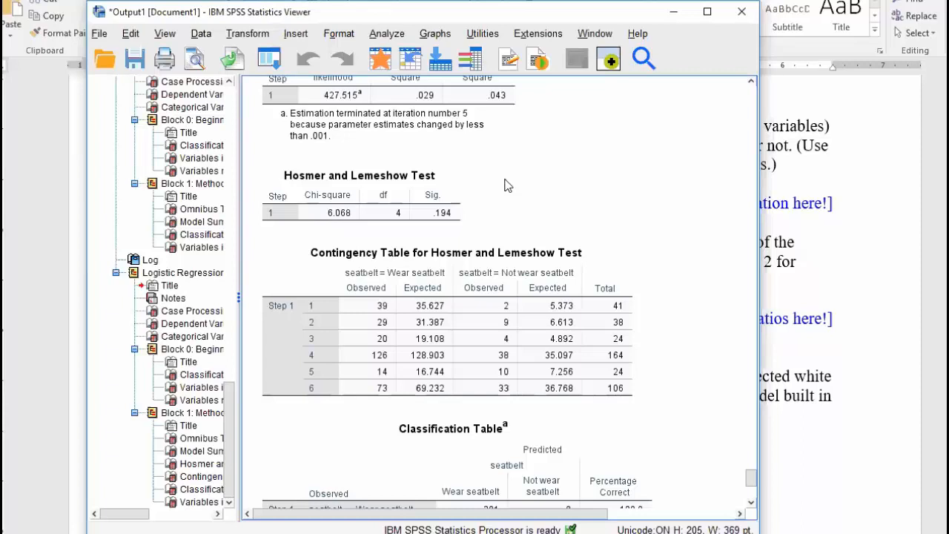
{"action": "scroll", "coordinate": [504, 186], "scroll_direction": "down", "scroll_amount": 3}
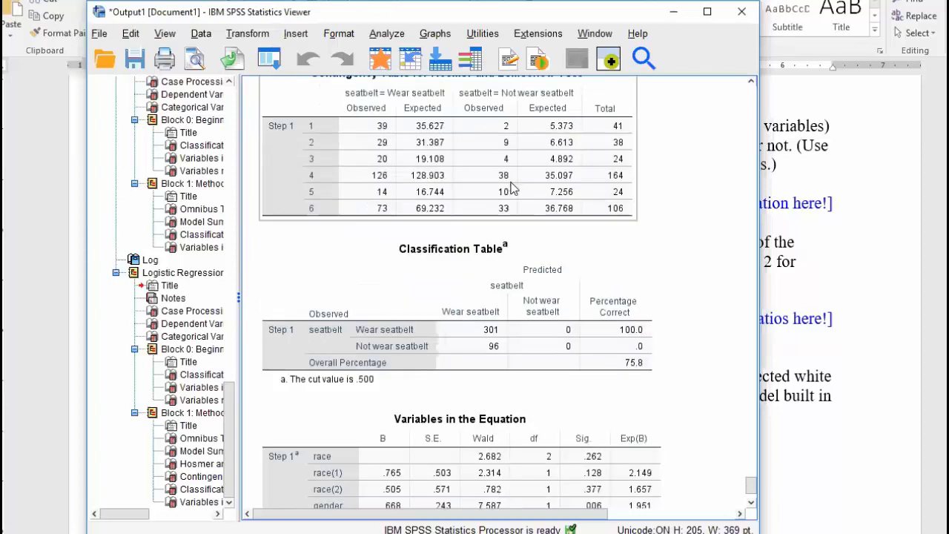
{"action": "scroll", "coordinate": [508, 184], "scroll_direction": "down", "scroll_amount": 4}
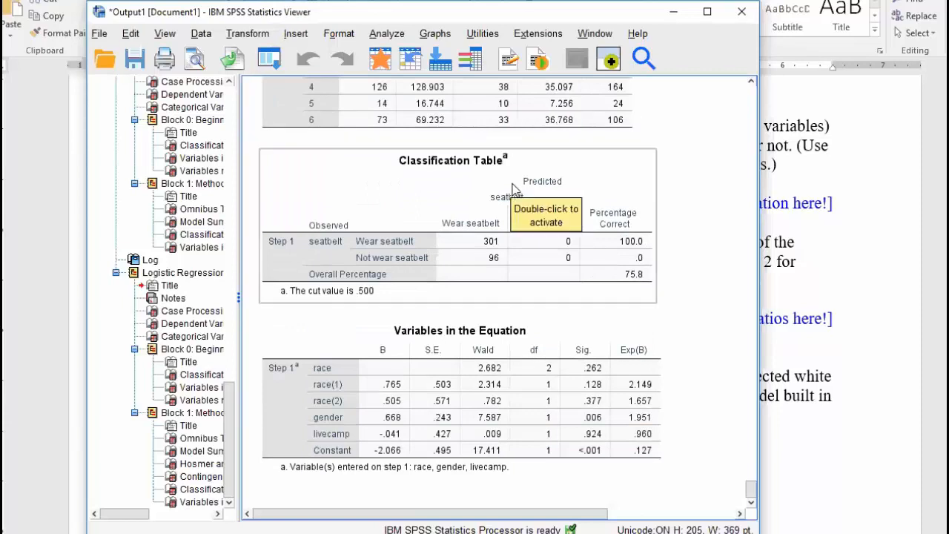
{"action": "left_click", "coordinate": [43, 256]}
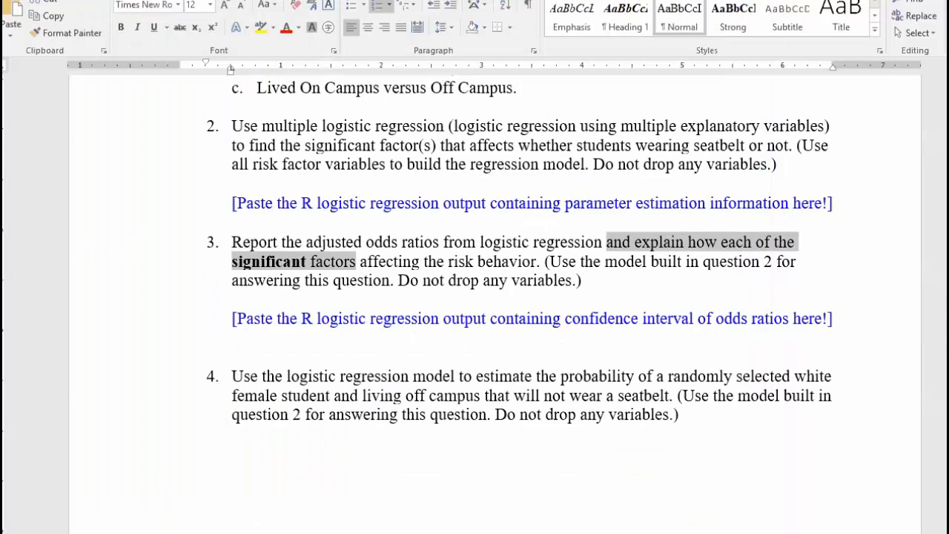
Deselect question 3's text and bring up the 08_11_LogisticRegression slides in Chrome
{"action": "left_click", "coordinate": [356, 262]}
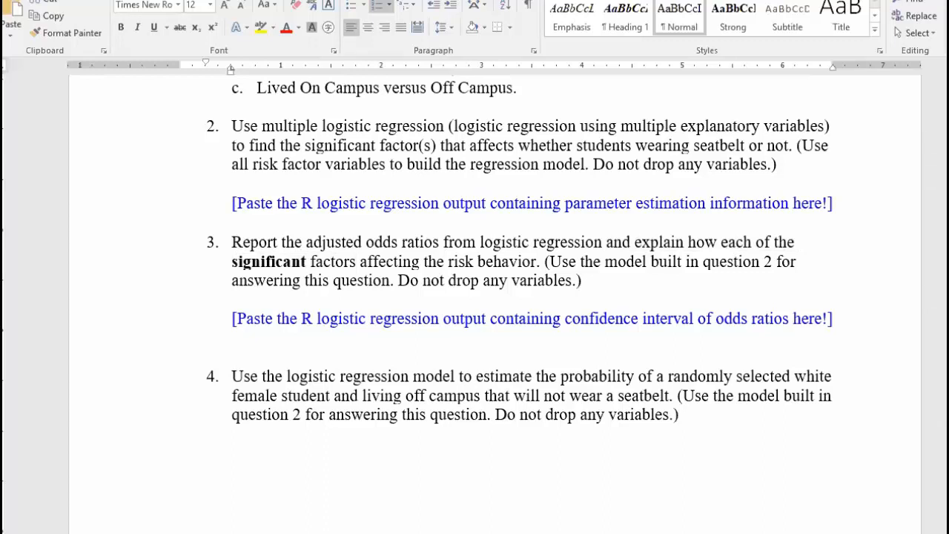
{"action": "key", "text": "alt+Tab"}
{"action": "scroll", "coordinate": [647, 237], "scroll_direction": "down", "scroll_amount": 3}
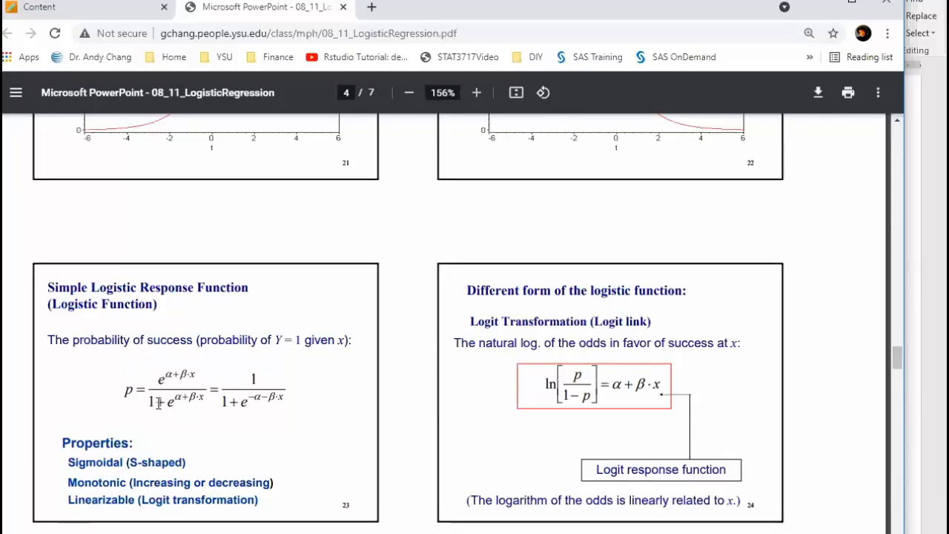
{"action": "left_click_drag", "start_coordinate": [160, 401], "coordinate": [181, 395]}
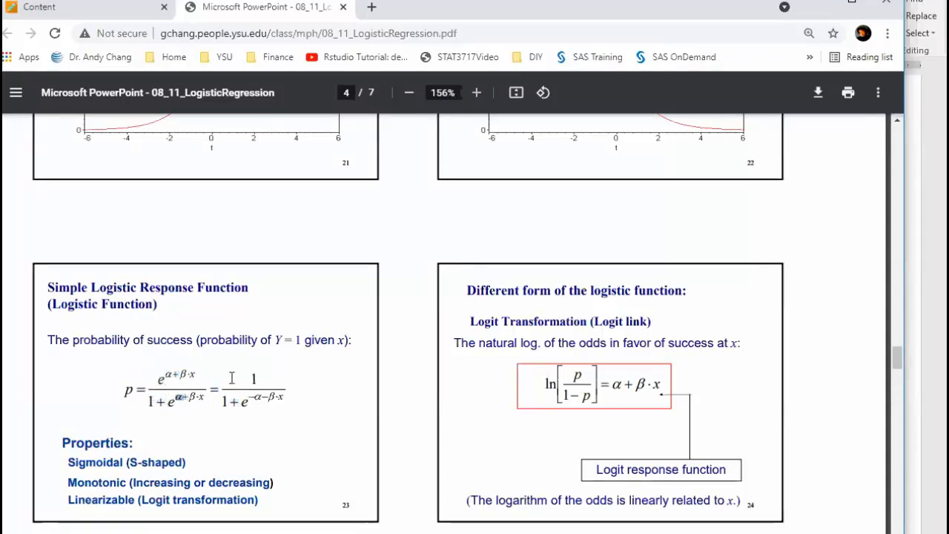
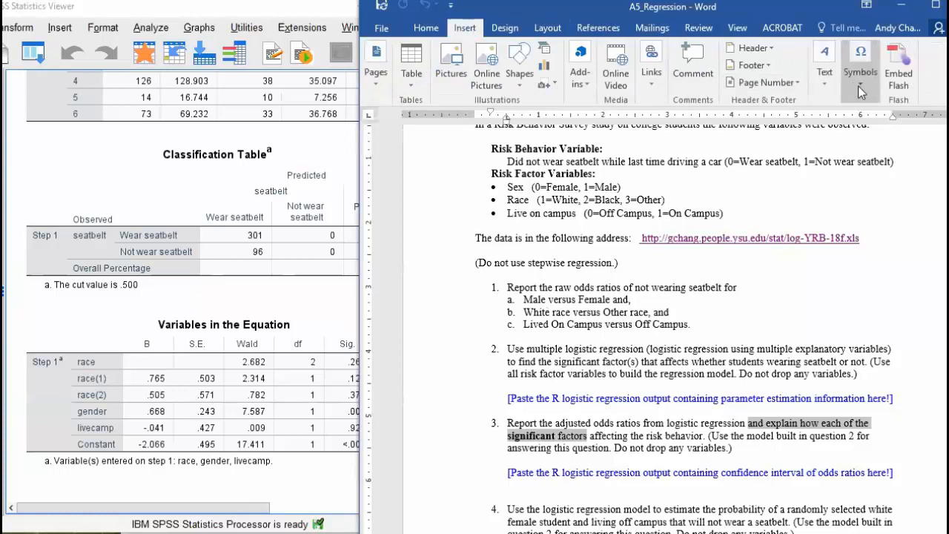
Insert a built-in sample equation and move it below question 11
{"action": "left_click", "coordinate": [812, 148]}
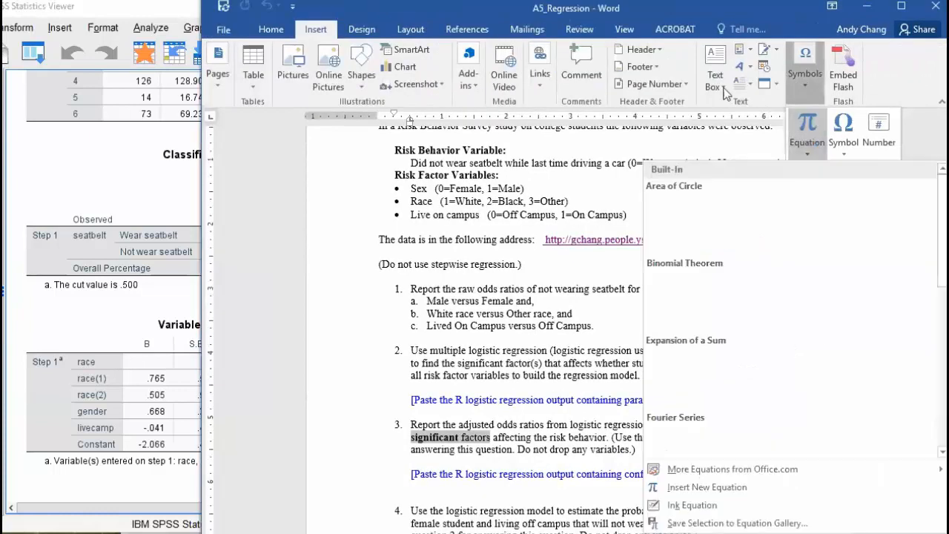
{"action": "left_click", "coordinate": [705, 231]}
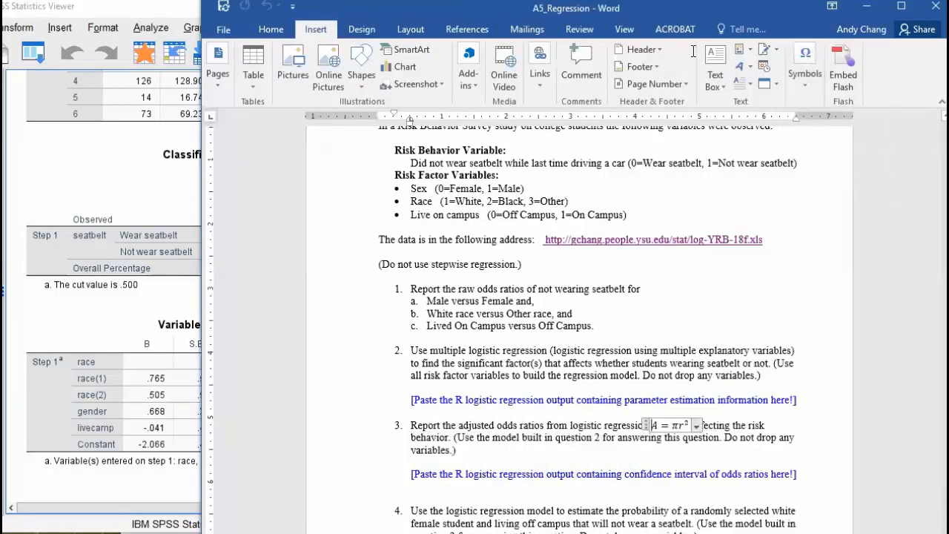
{"action": "double_click", "coordinate": [689, 16]}
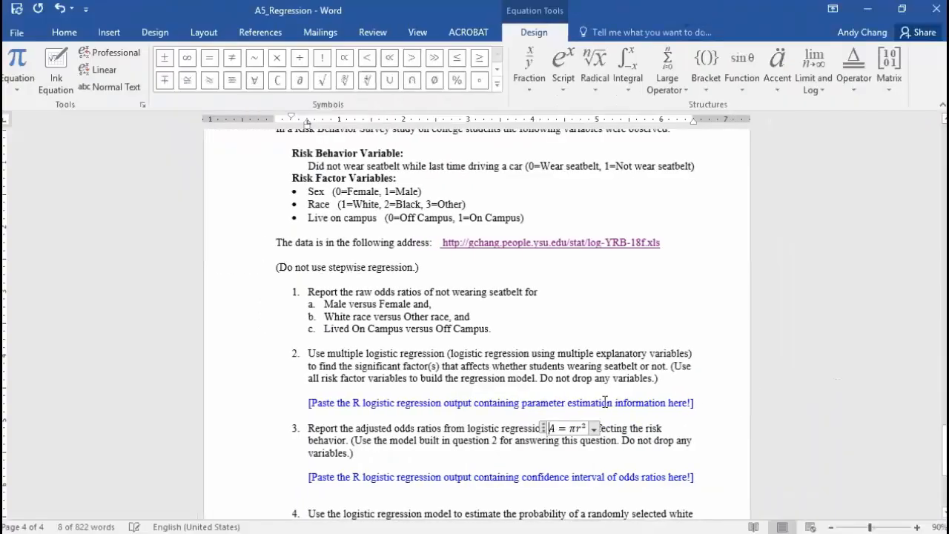
{"action": "left_click_drag", "start_coordinate": [548, 427], "coordinate": [432, 252]}
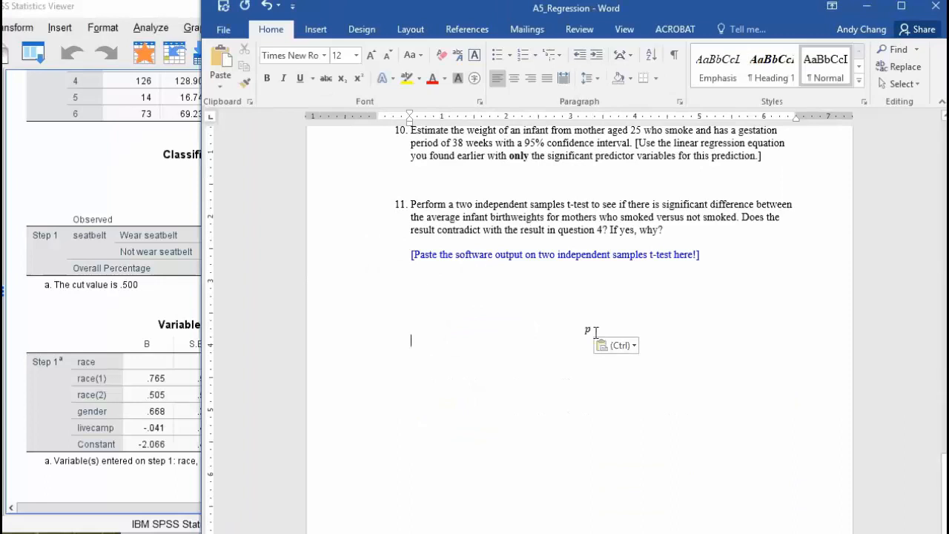
{"action": "left_click", "coordinate": [588, 330]}
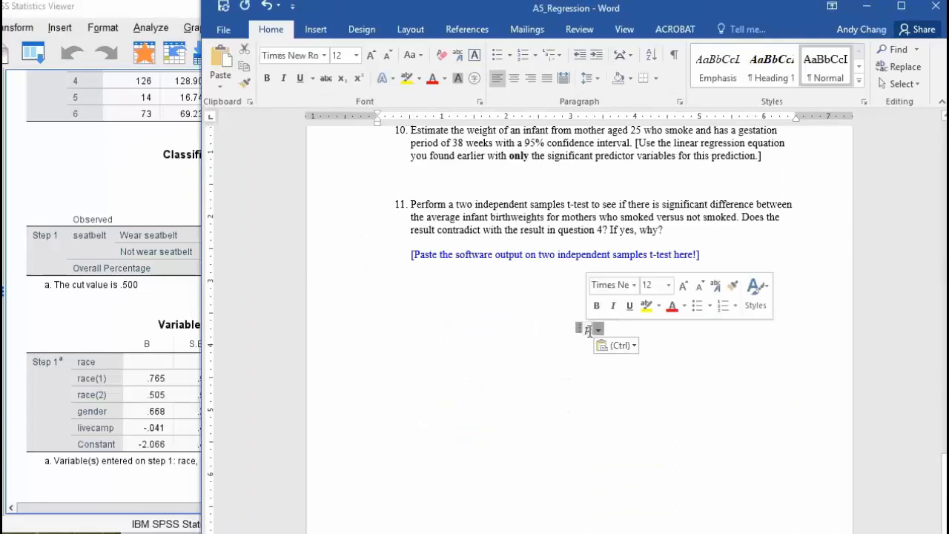
{"action": "left_click", "coordinate": [588, 330]}
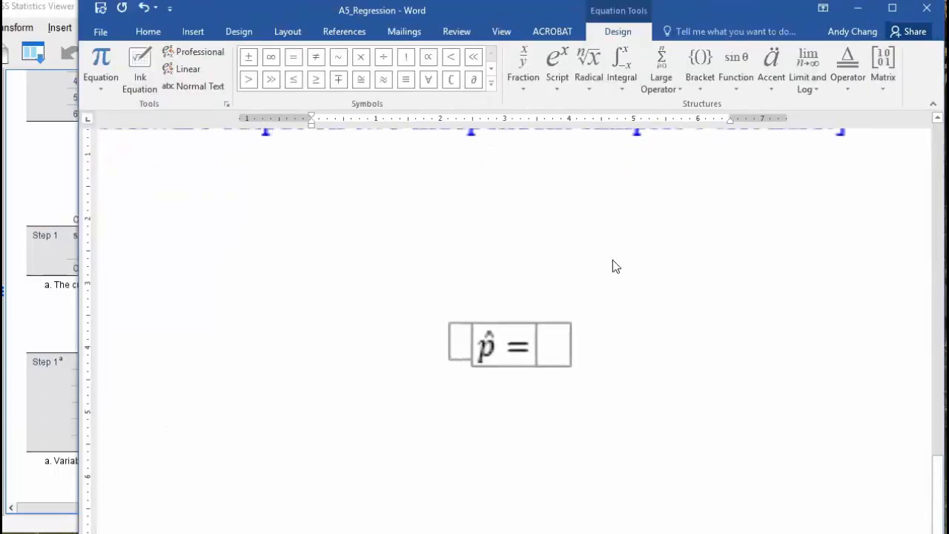
After p̂ =, add a stacked fraction whose numerator is e with exponent starting '('
{"action": "left_click", "coordinate": [532, 354]}
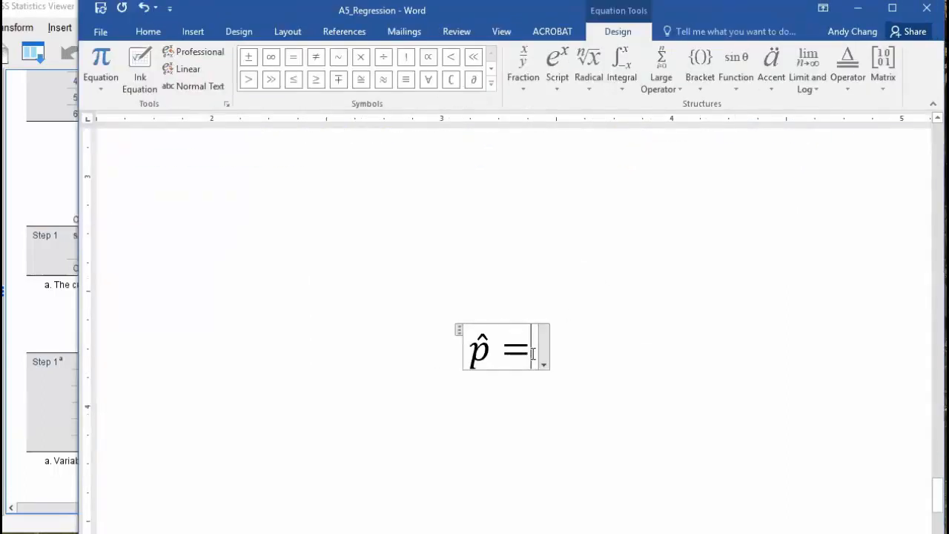
{"action": "left_click", "coordinate": [520, 61]}
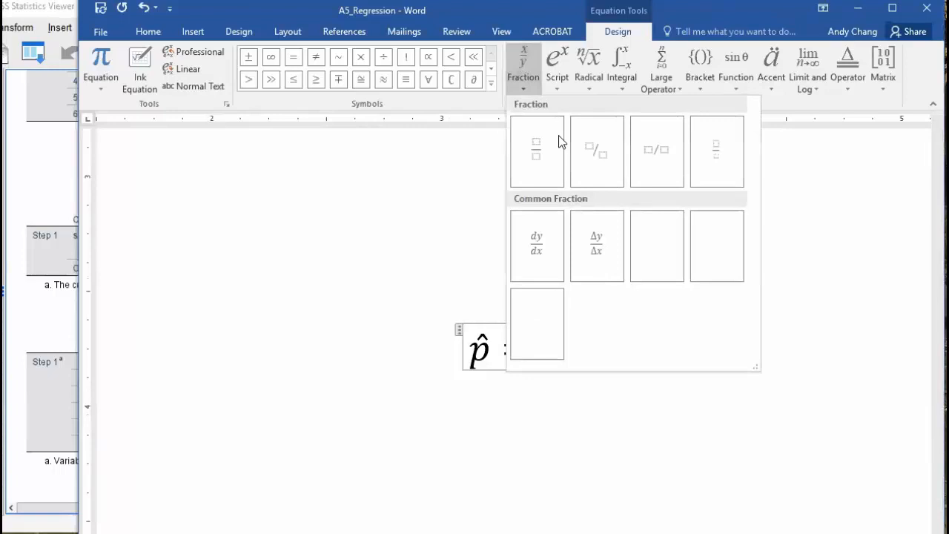
{"action": "left_click", "coordinate": [554, 185]}
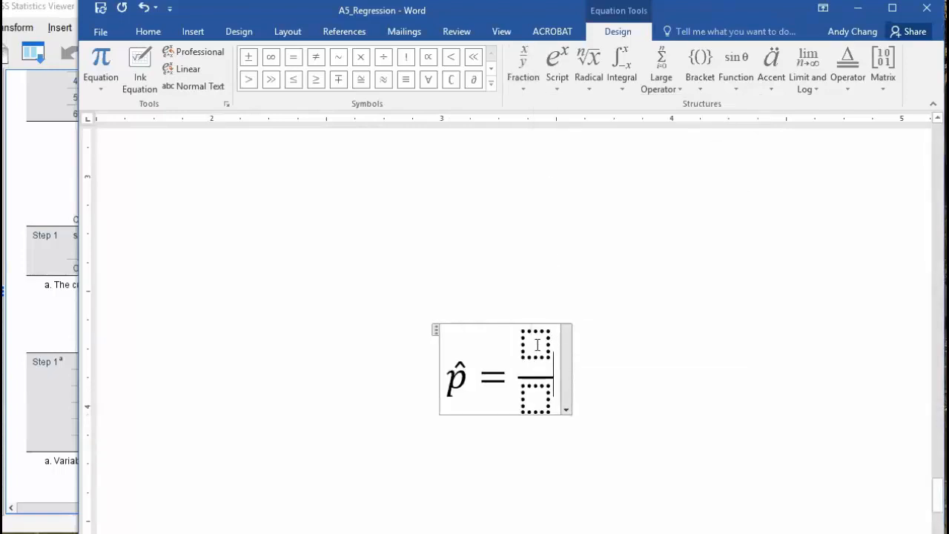
{"action": "left_click", "coordinate": [538, 345]}
{"action": "left_click", "coordinate": [560, 60]}
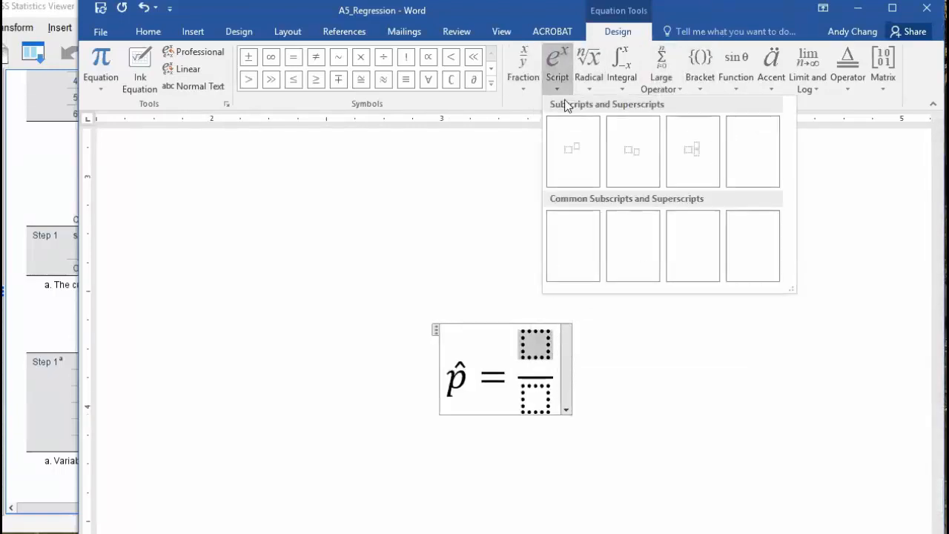
{"action": "left_click", "coordinate": [572, 151]}
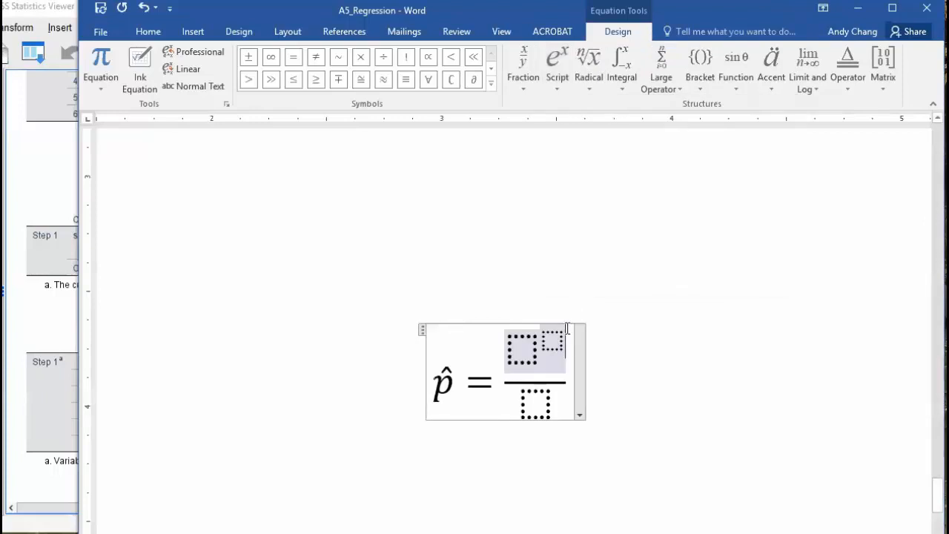
{"action": "left_click", "coordinate": [524, 351]}
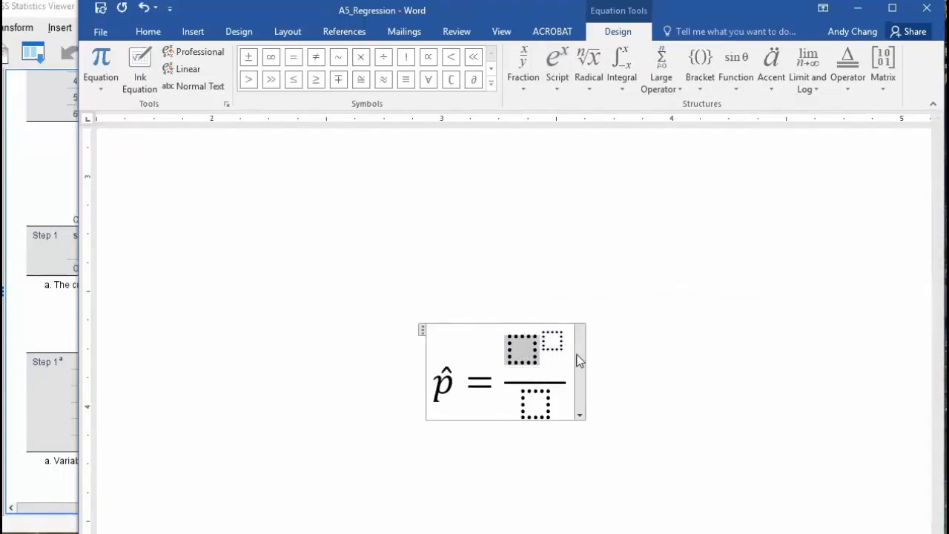
{"action": "type", "text": "e"}
{"action": "key", "text": "Right"}
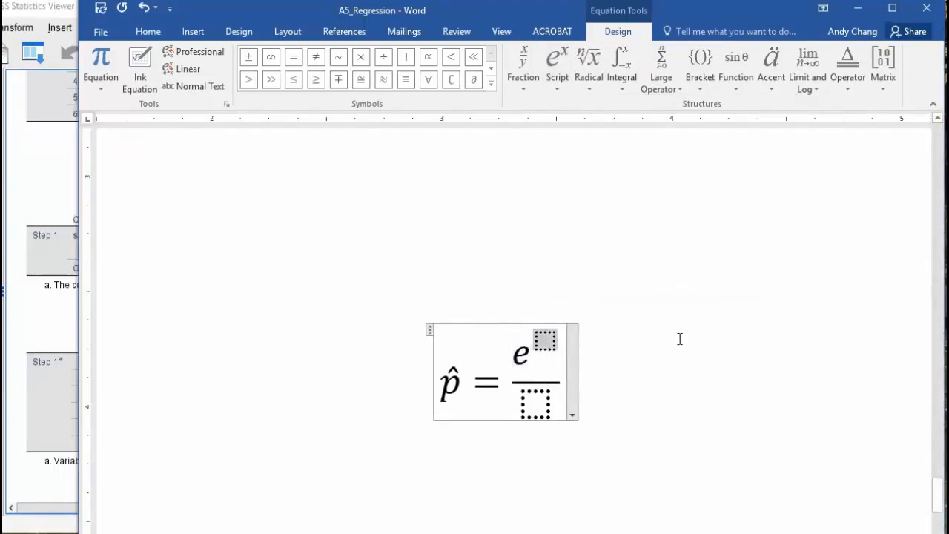
{"action": "type", "text": "("}
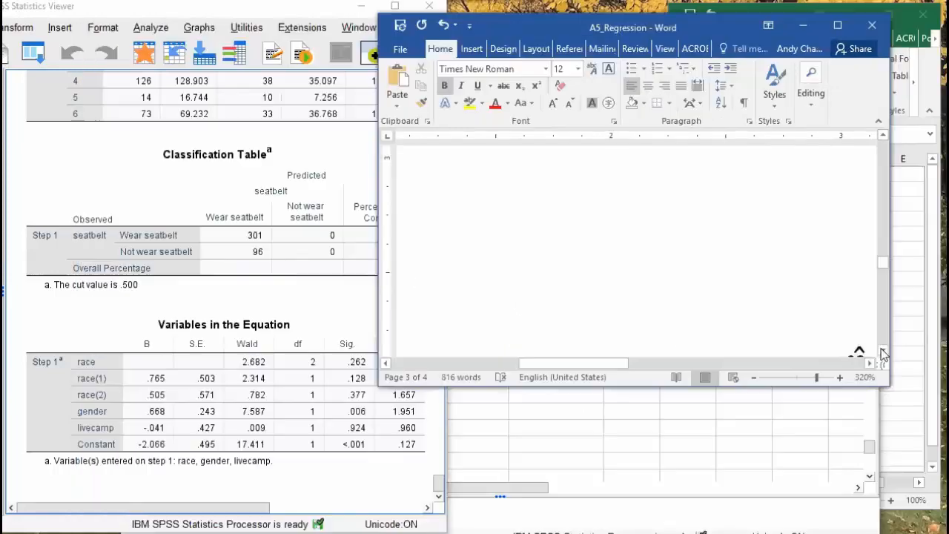
Type the exponent -2.066-.041L+.668G+.505B+.765W) after the open bracket, then resize to view it all
{"action": "left_click", "coordinate": [882, 349]}
{"action": "left_click", "coordinate": [841, 362]}
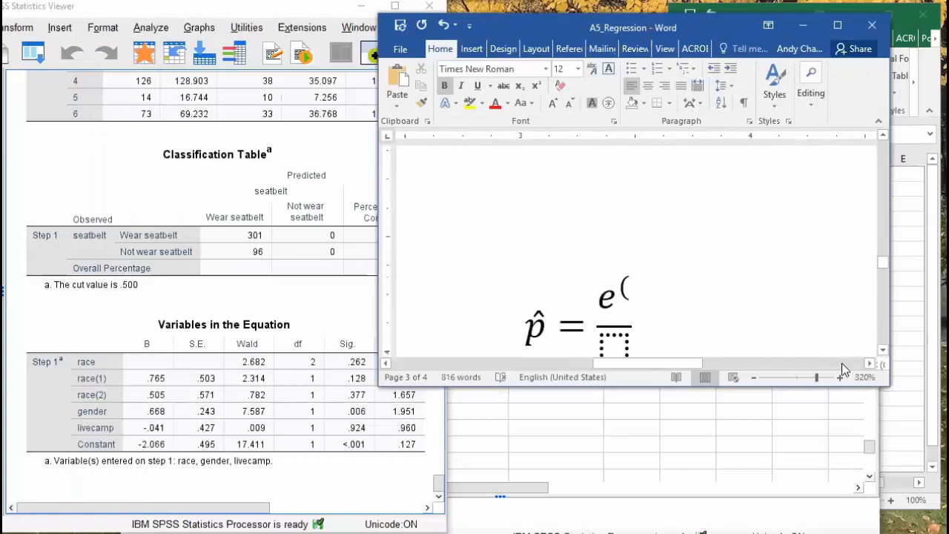
{"action": "left_click", "coordinate": [645, 288]}
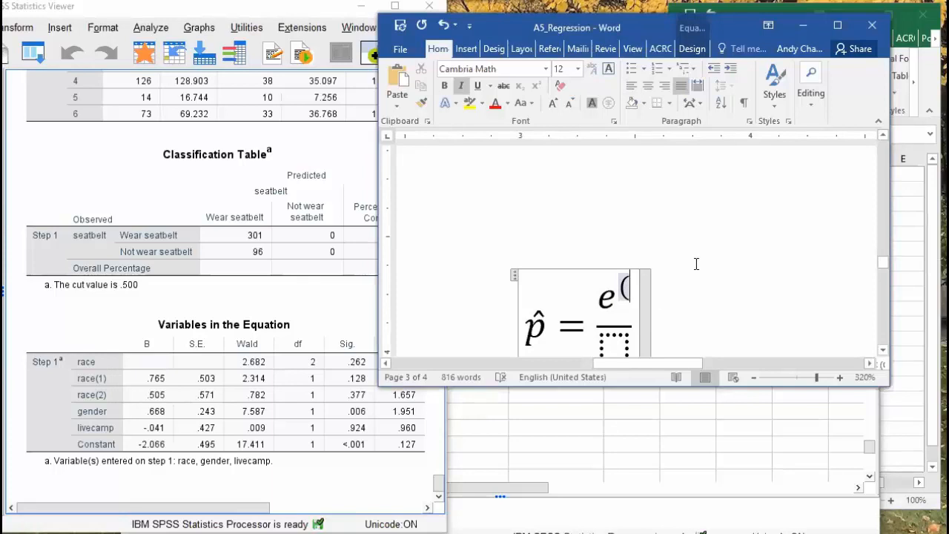
{"action": "type", "text": "-2"}
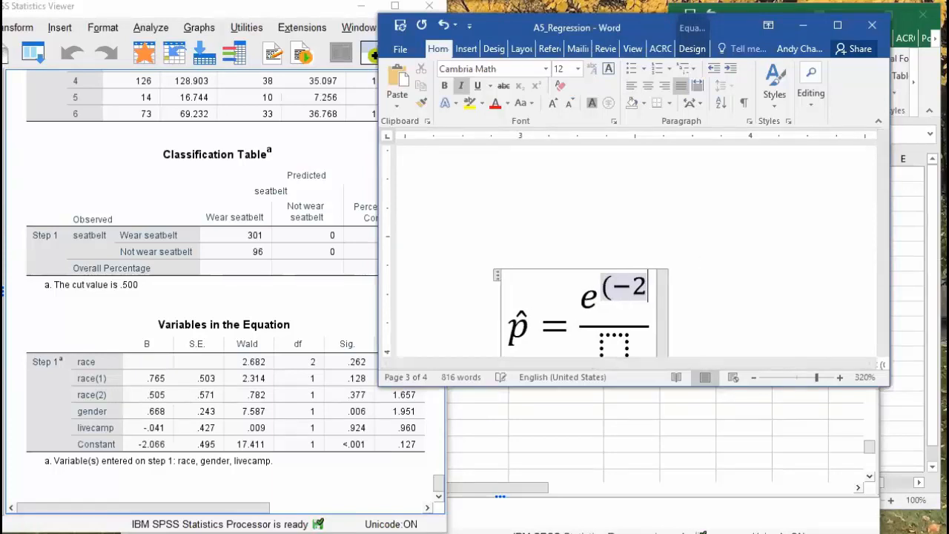
{"action": "type", "text": ".066"}
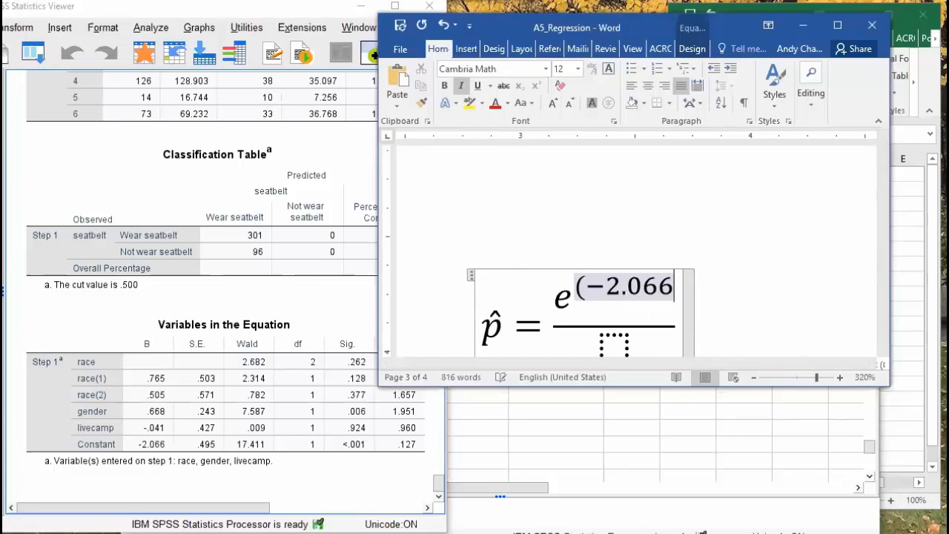
{"action": "type", "text": "-"}
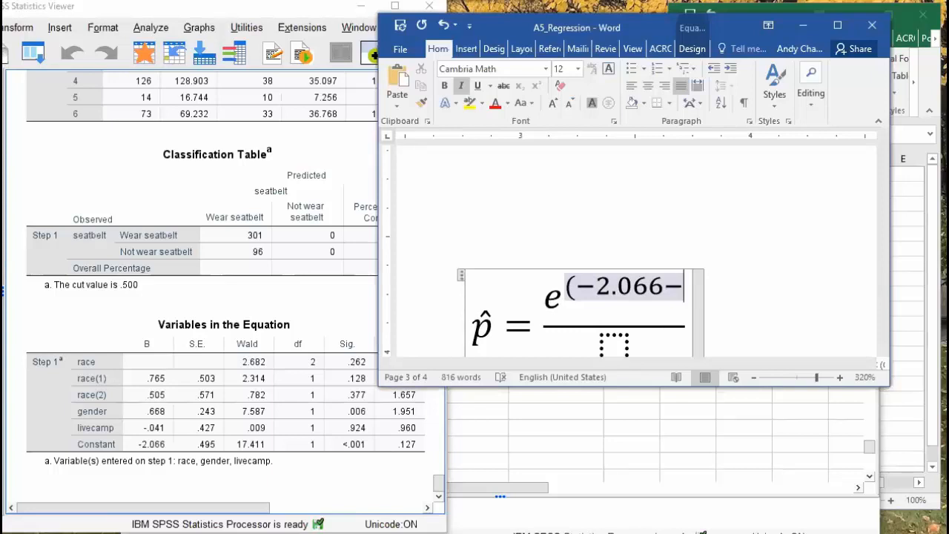
{"action": "type", "text": "."}
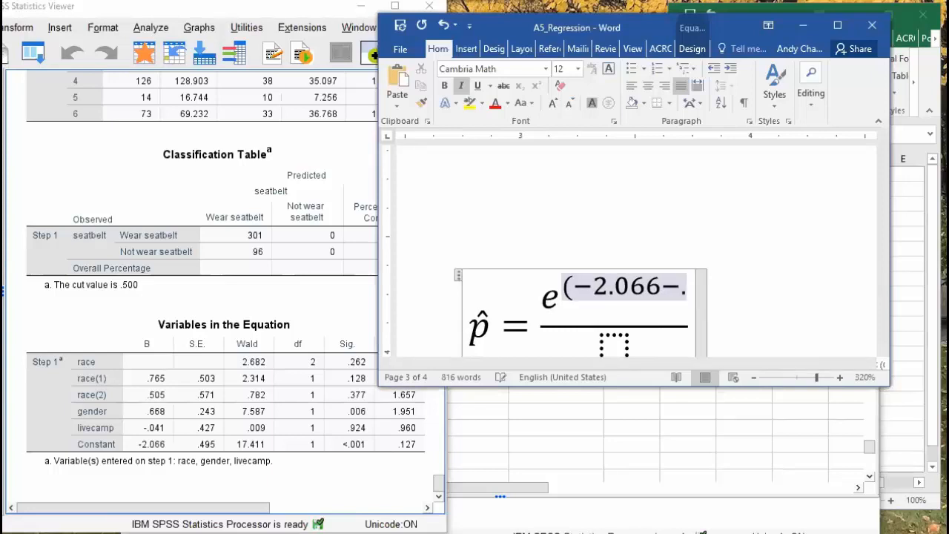
{"action": "type", "text": "041"}
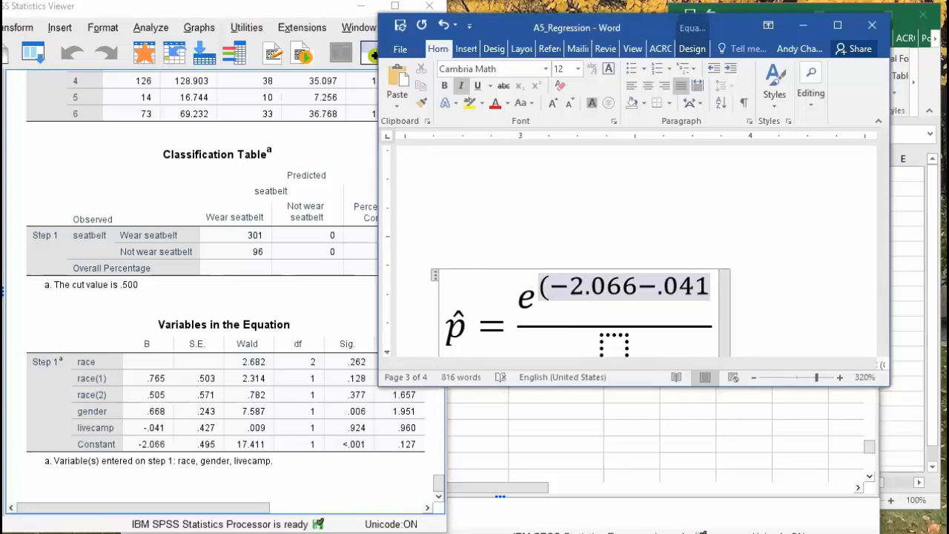
{"action": "type", "text": "x"}
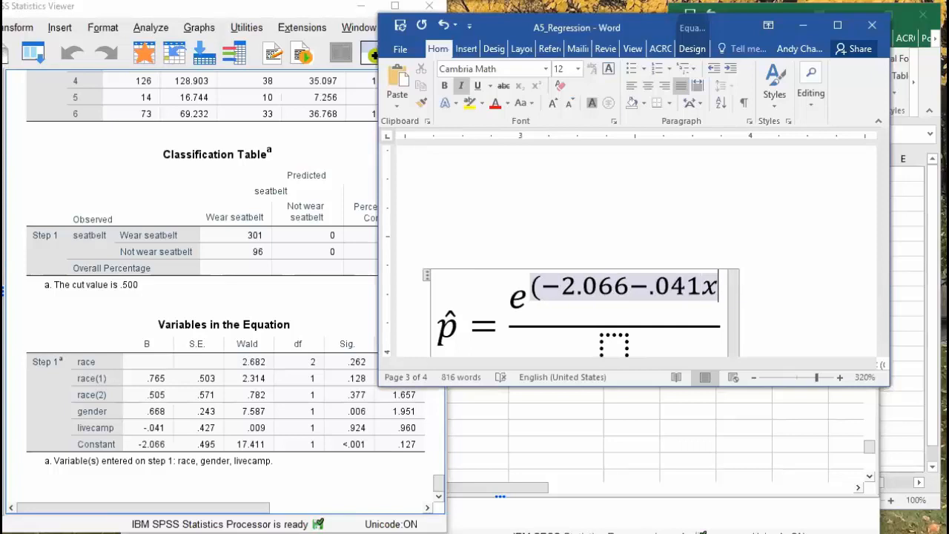
{"action": "type", "text": "1"}
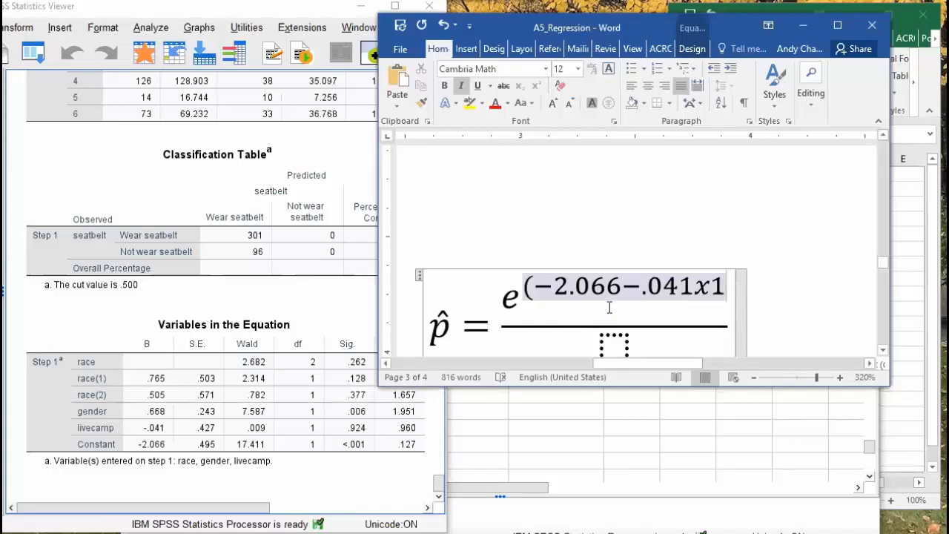
{"action": "key", "text": "BackSpace"}
{"action": "key", "text": "BackSpace"}
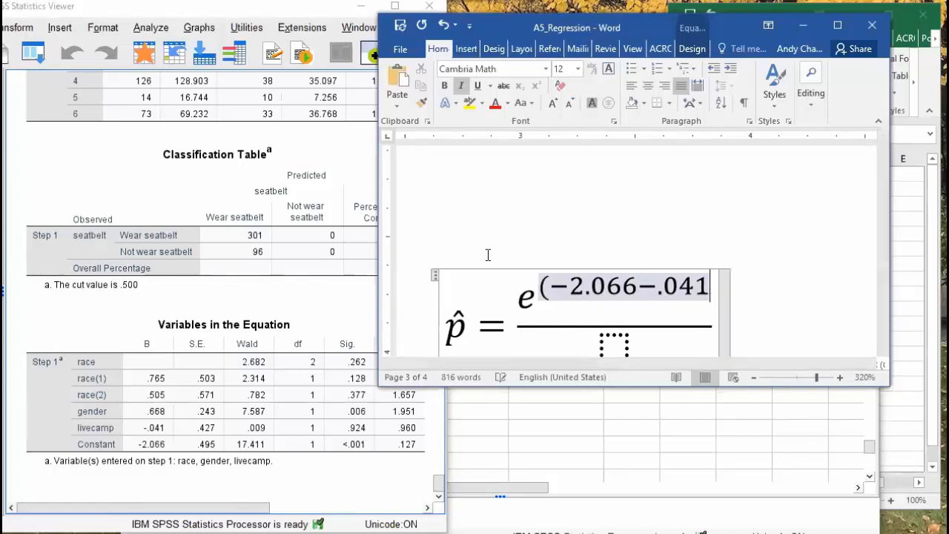
{"action": "type", "text": "L"}
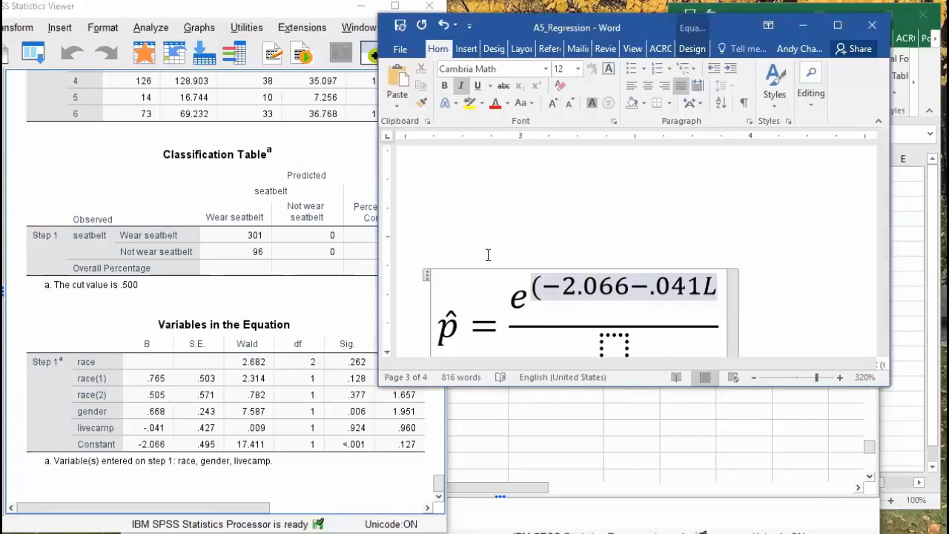
{"action": "type", "text": "+"}
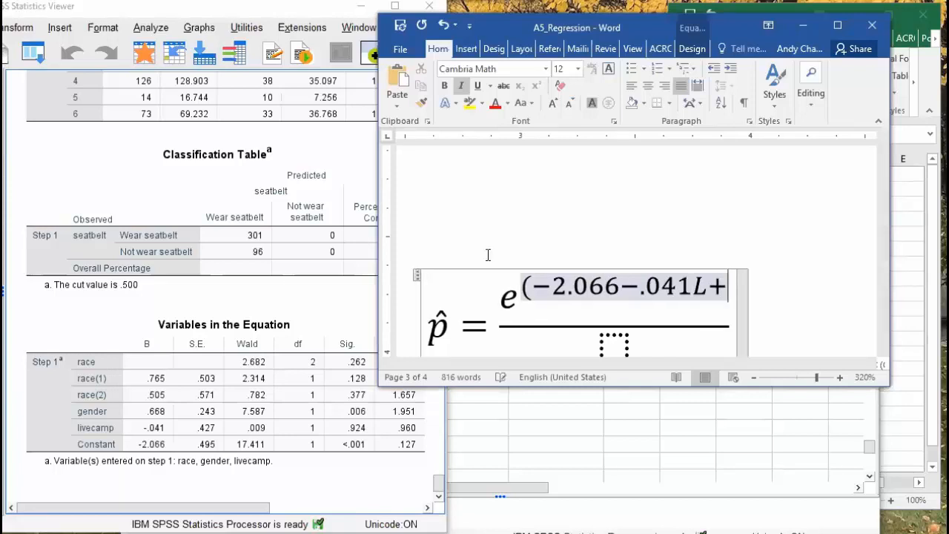
{"action": "type", "text": "."}
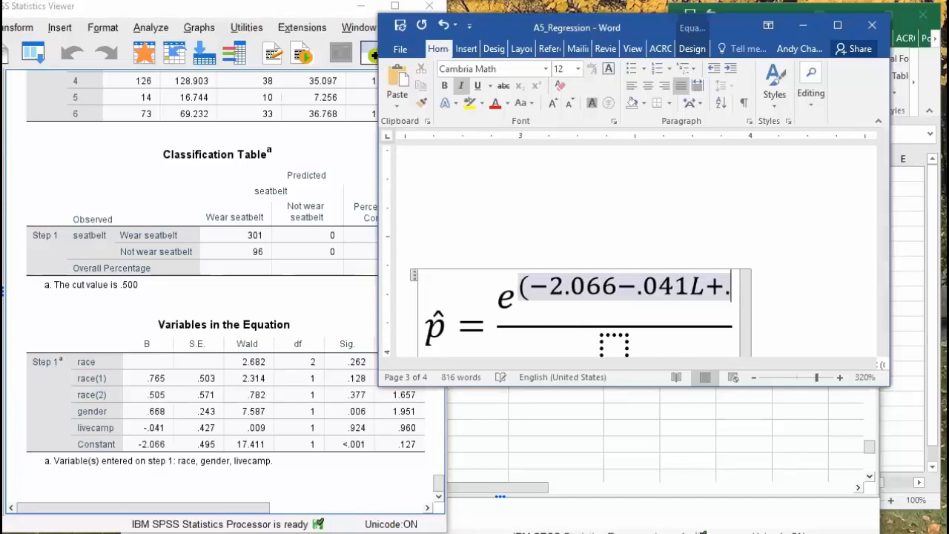
{"action": "type", "text": "668"}
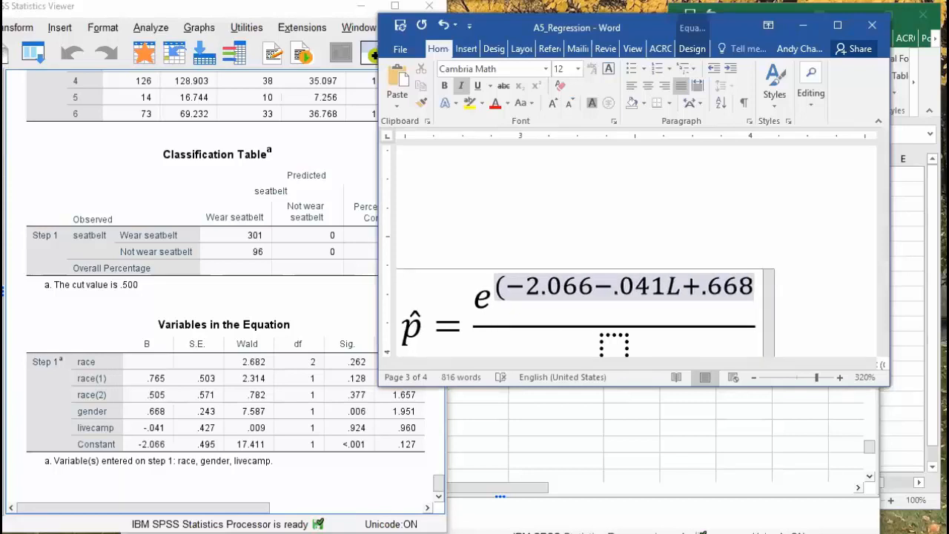
{"action": "type", "text": "G"}
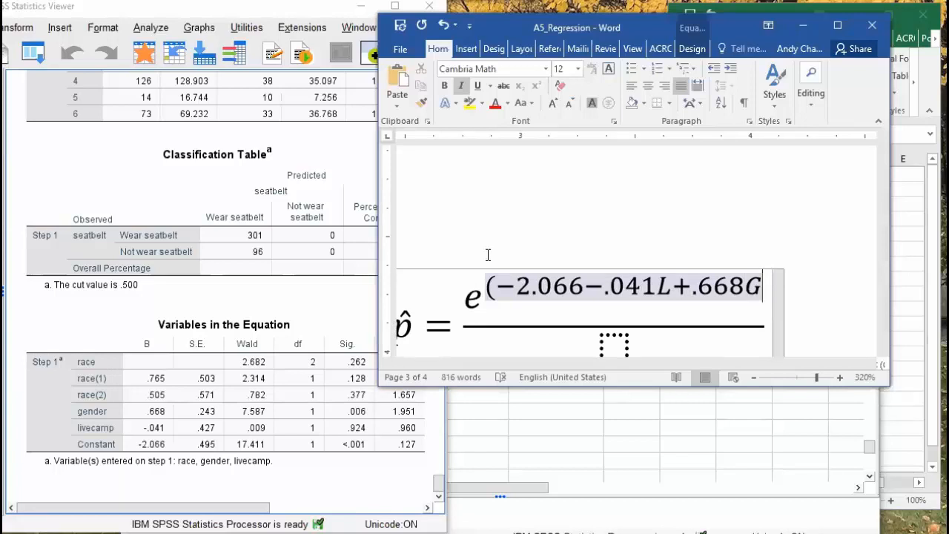
{"action": "type", "text": "+"}
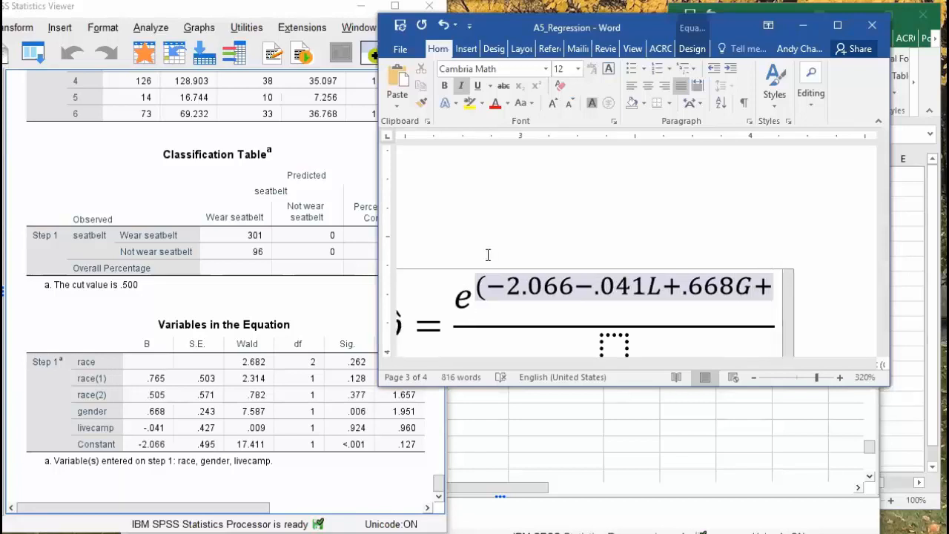
{"action": "type", "text": ".505"}
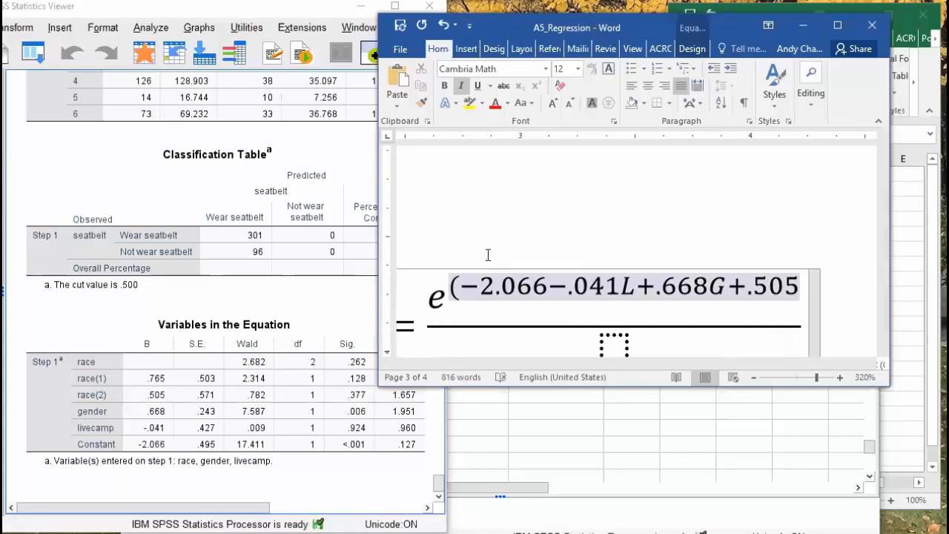
{"action": "type", "text": "B"}
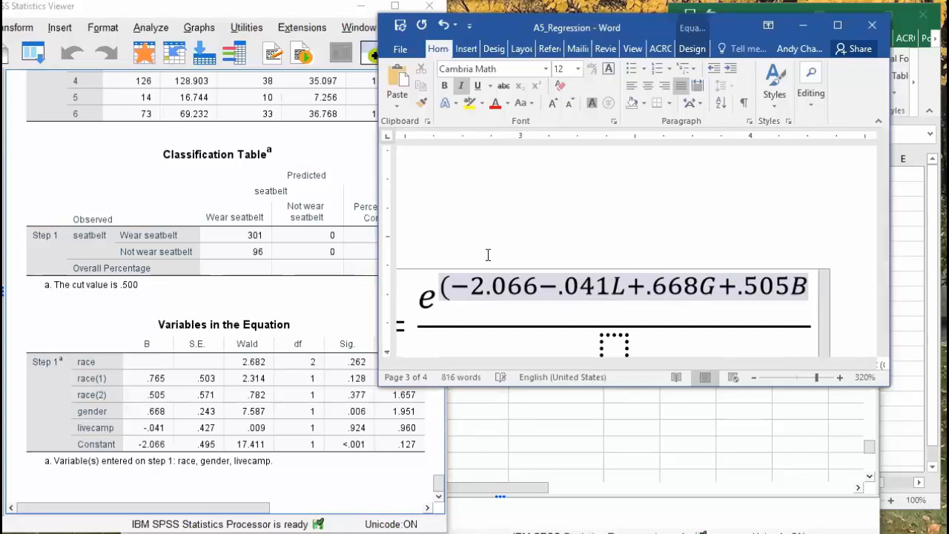
{"action": "type", "text": "+.7"}
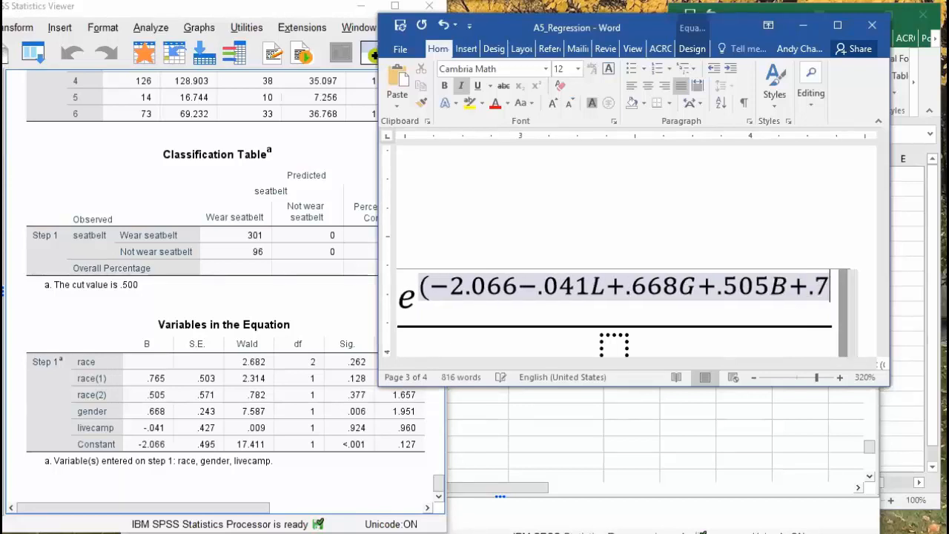
{"action": "type", "text": "65"}
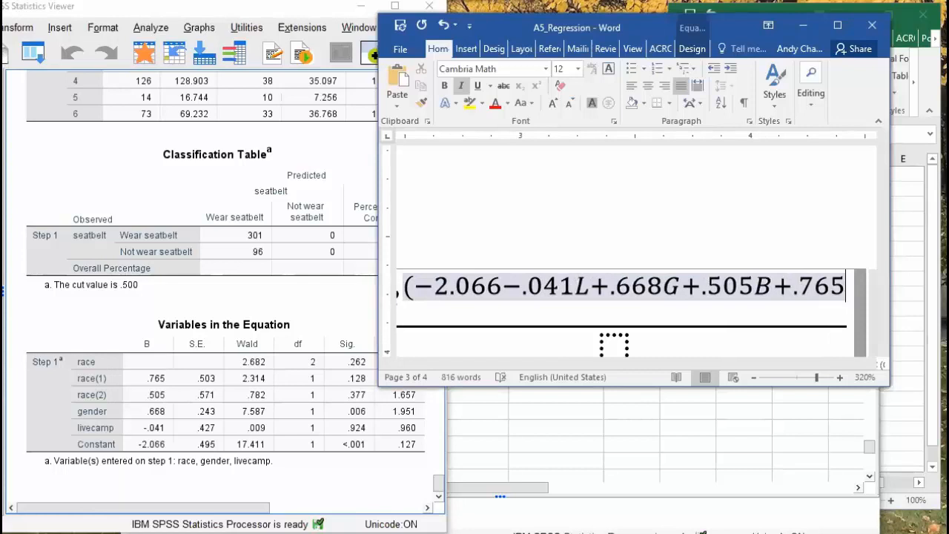
{"action": "type", "text": "W)"}
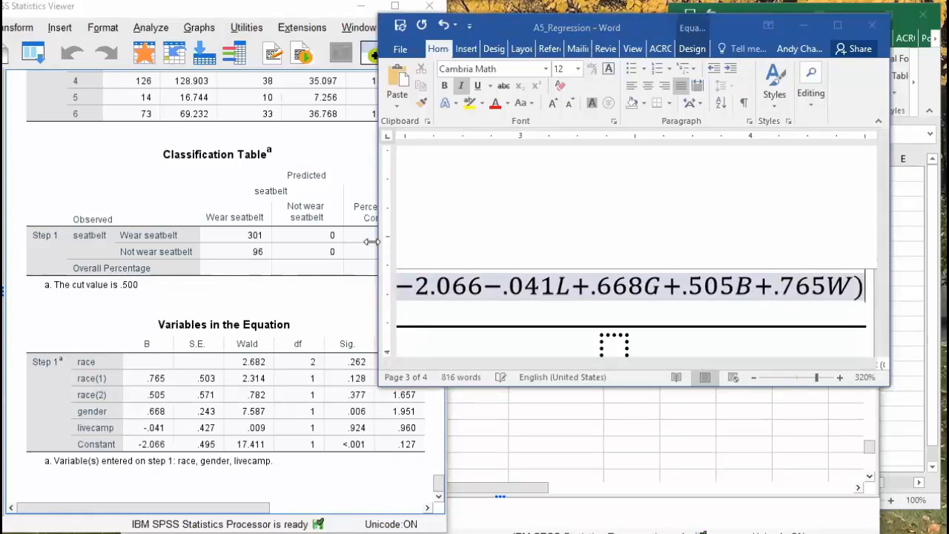
{"action": "left_click_drag", "start_coordinate": [371, 240], "coordinate": [3, 241]}
{"action": "left_click_drag", "start_coordinate": [455, 365], "coordinate": [582, 379]}
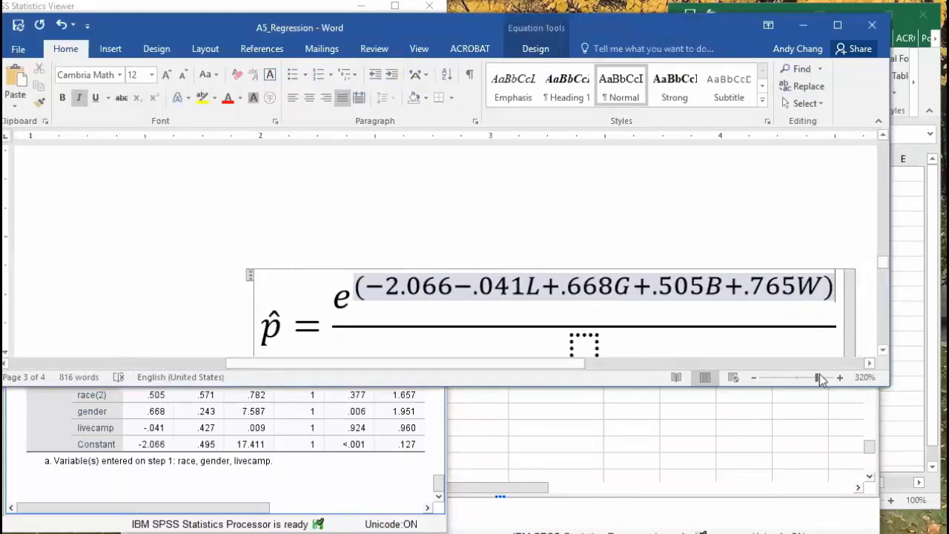
{"action": "left_click", "coordinate": [883, 349]}
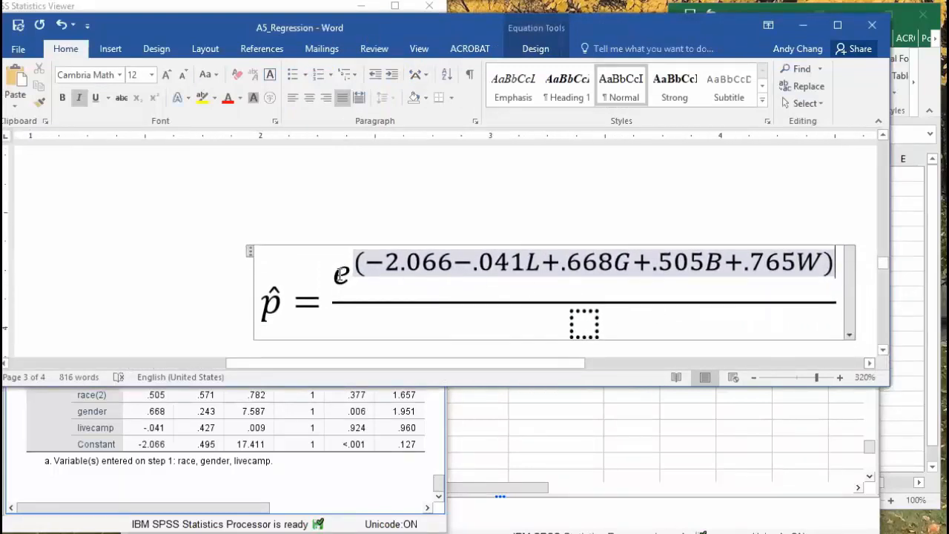
{"action": "left_click", "coordinate": [341, 274]}
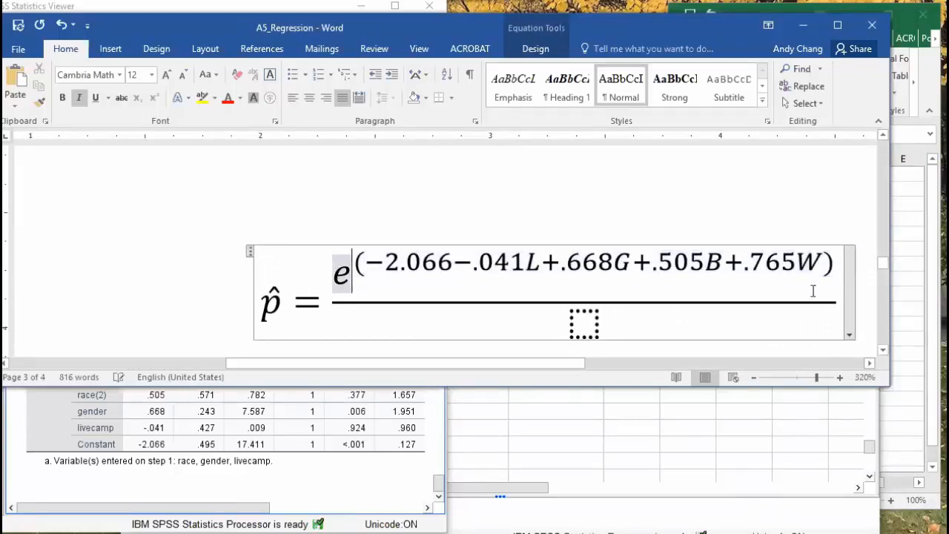
Fill the denominator with 1+ followed by the copied numerator exponential, then resize the window
{"action": "left_click_drag", "start_coordinate": [829, 288], "coordinate": [474, 286]}
{"action": "key", "text": "ctrl+c"}
{"action": "left_click", "coordinate": [592, 324]}
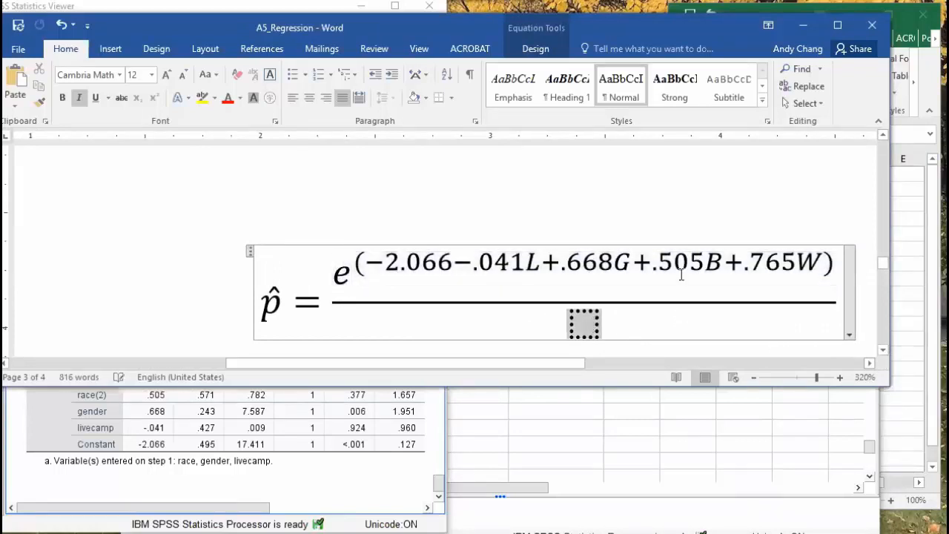
{"action": "type", "text": "1+"}
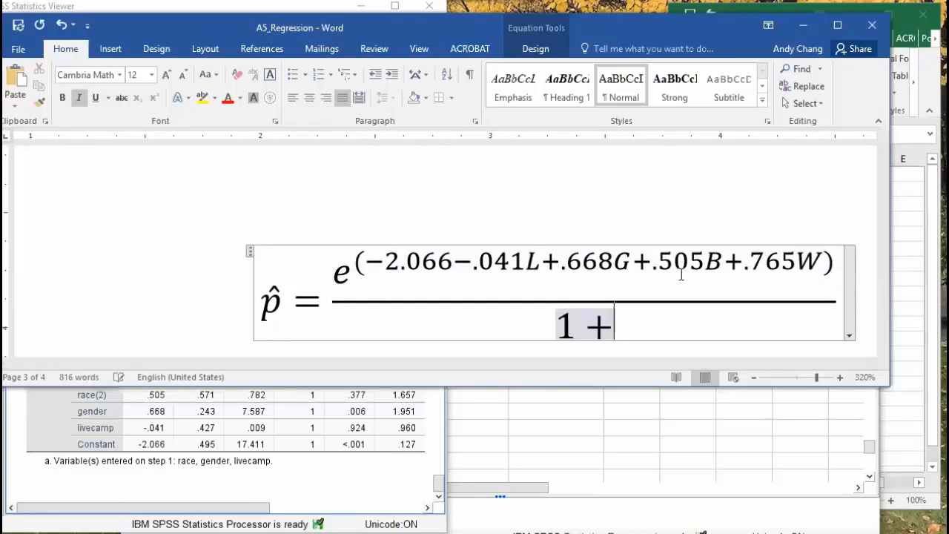
{"action": "key", "text": "ctrl+v"}
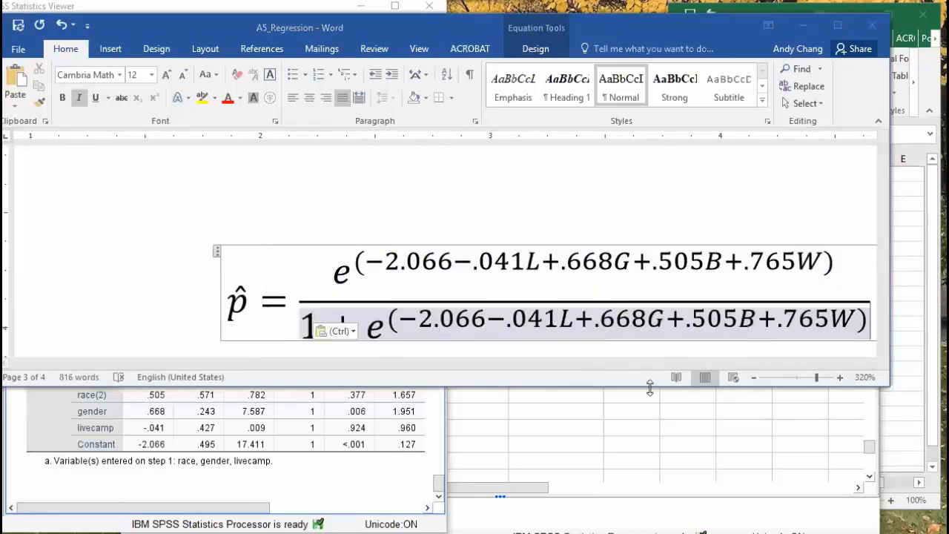
{"action": "left_click_drag", "start_coordinate": [649, 388], "coordinate": [649, 401]}
{"action": "left_click_drag", "start_coordinate": [475, 377], "coordinate": [618, 387]}
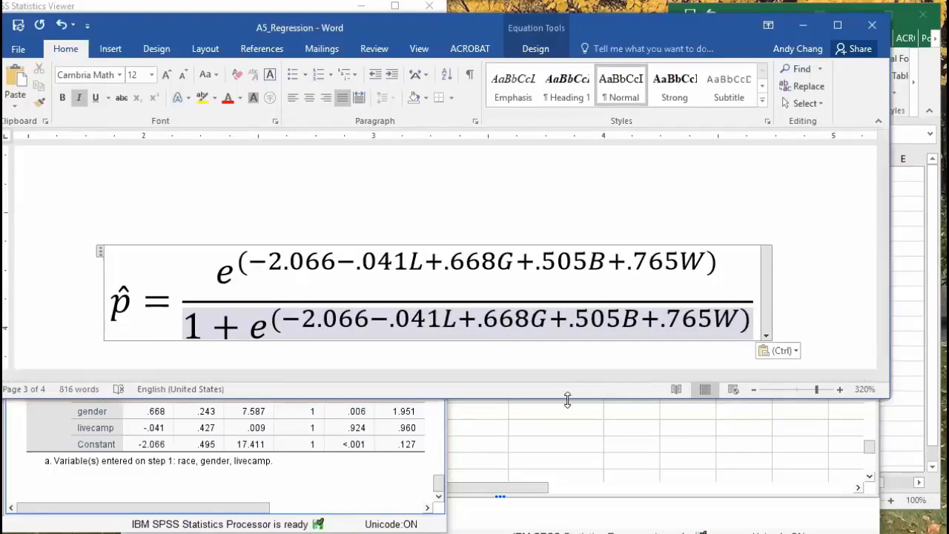
{"action": "left_click", "coordinate": [884, 361]}
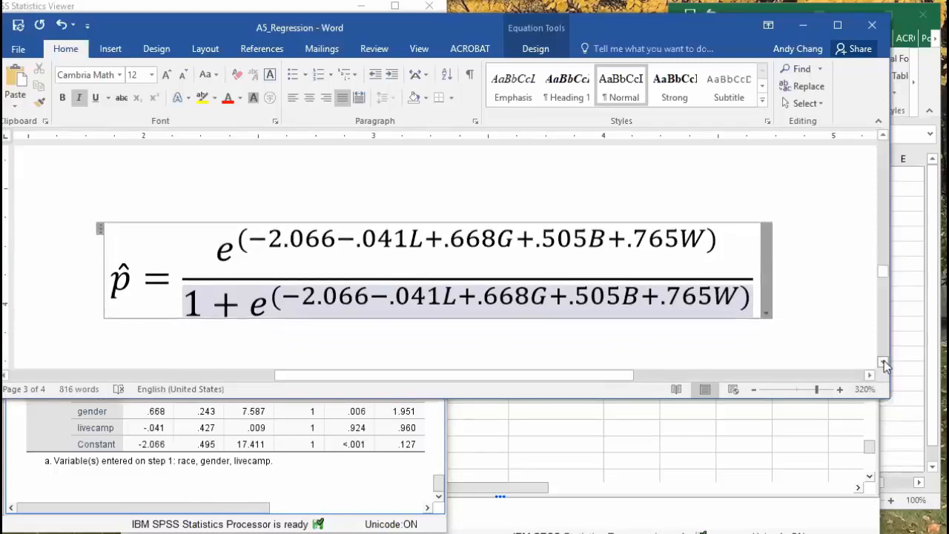
{"action": "left_click", "coordinate": [884, 362]}
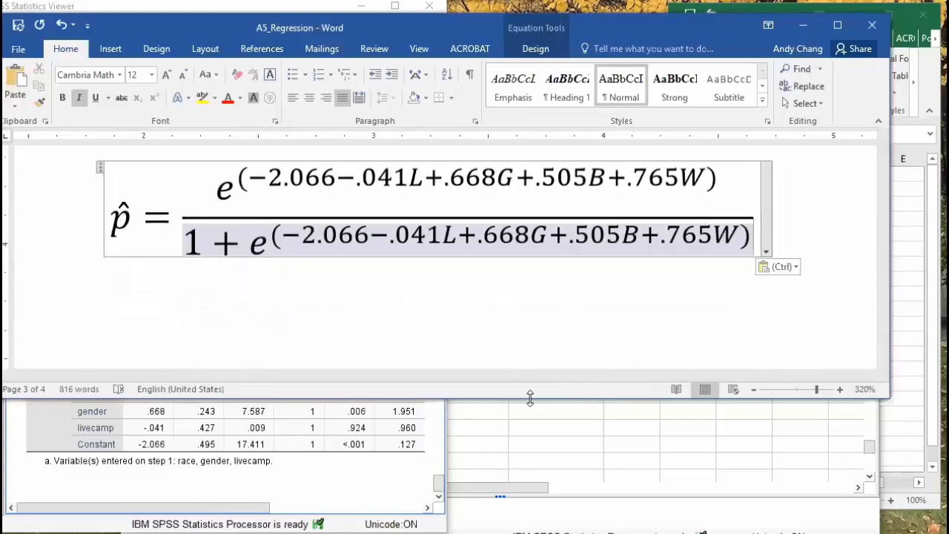
{"action": "left_click_drag", "start_coordinate": [530, 398], "coordinate": [616, 296]}
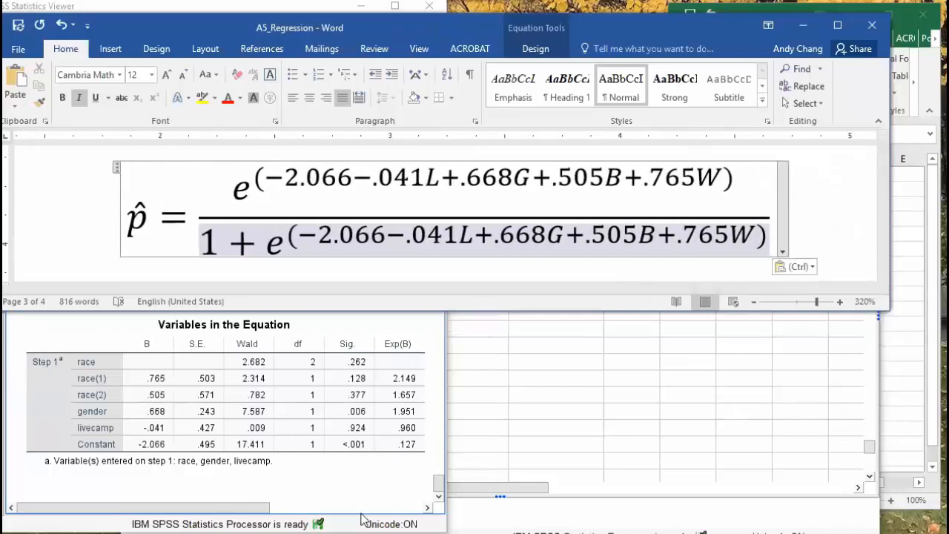
Place Excel's Book3 full-width below the Word equation, zoom in, and select cell E1
{"action": "left_click", "coordinate": [430, 521]}
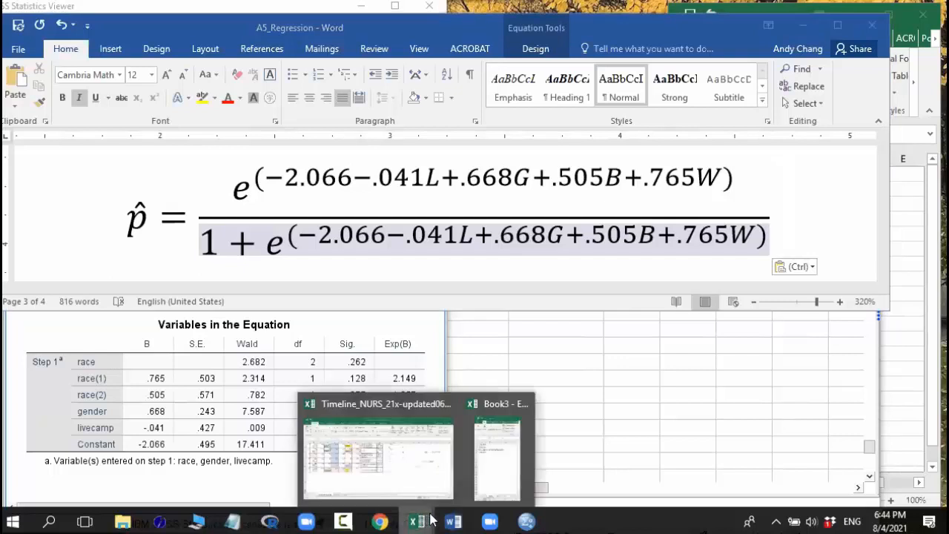
{"action": "left_click", "coordinate": [508, 473]}
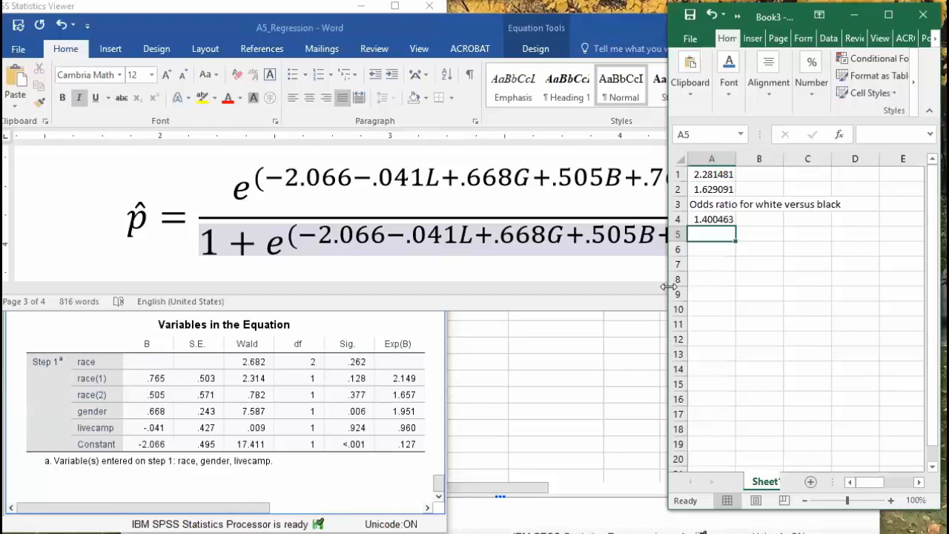
{"action": "left_click_drag", "start_coordinate": [668, 286], "coordinate": [277, 286]}
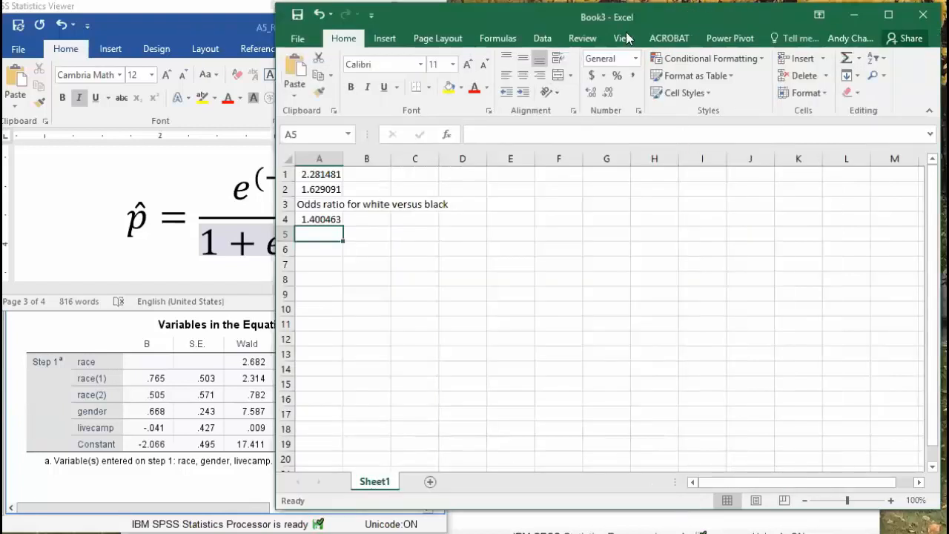
{"action": "left_click_drag", "start_coordinate": [628, 24], "coordinate": [360, 301]}
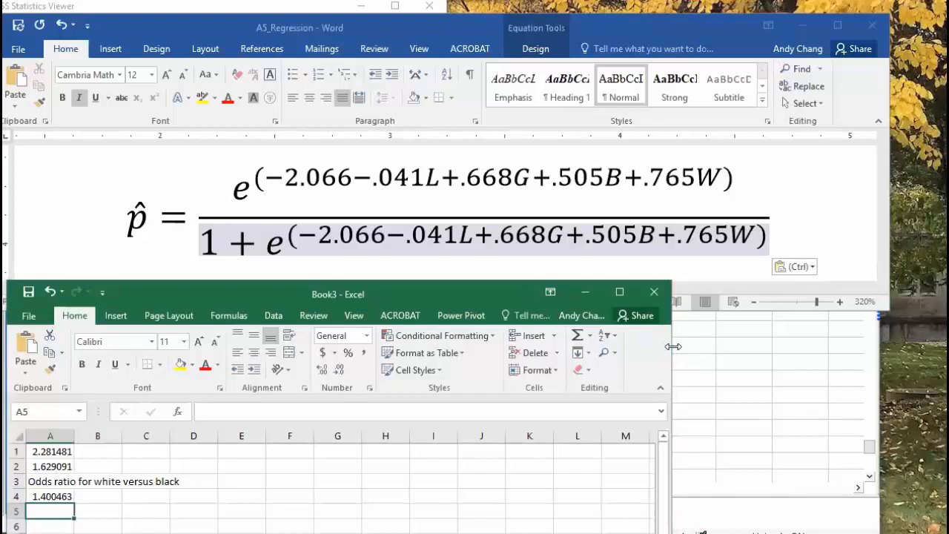
{"action": "left_click_drag", "start_coordinate": [672, 346], "coordinate": [946, 346]}
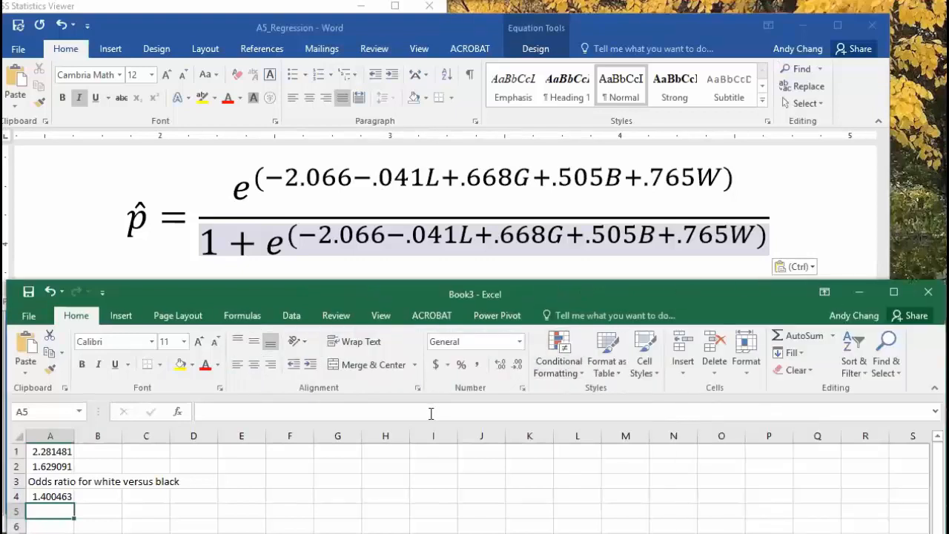
{"action": "scroll", "coordinate": [409, 470], "scroll_direction": "up", "scroll_amount": 4}
{"action": "scroll", "coordinate": [409, 470], "scroll_direction": "up", "scroll_amount": 2}
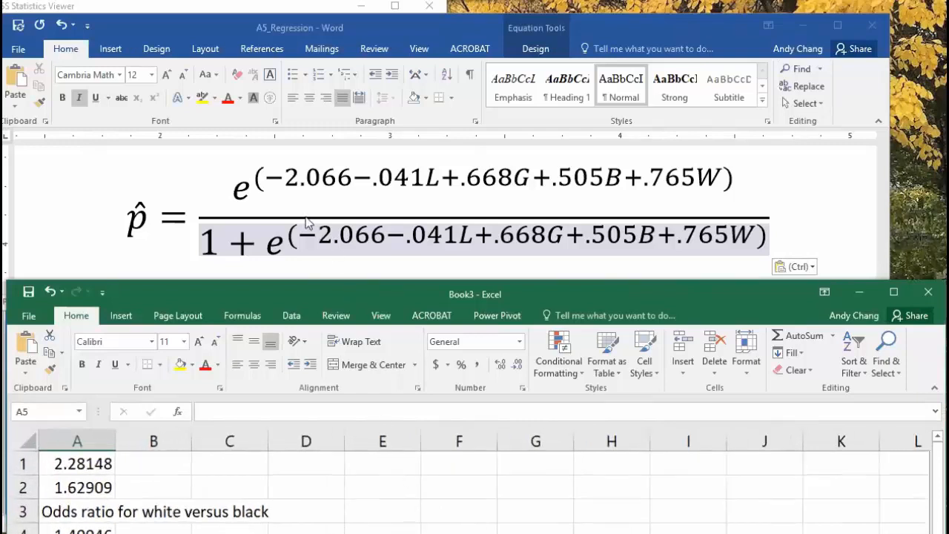
{"action": "left_click", "coordinate": [393, 464]}
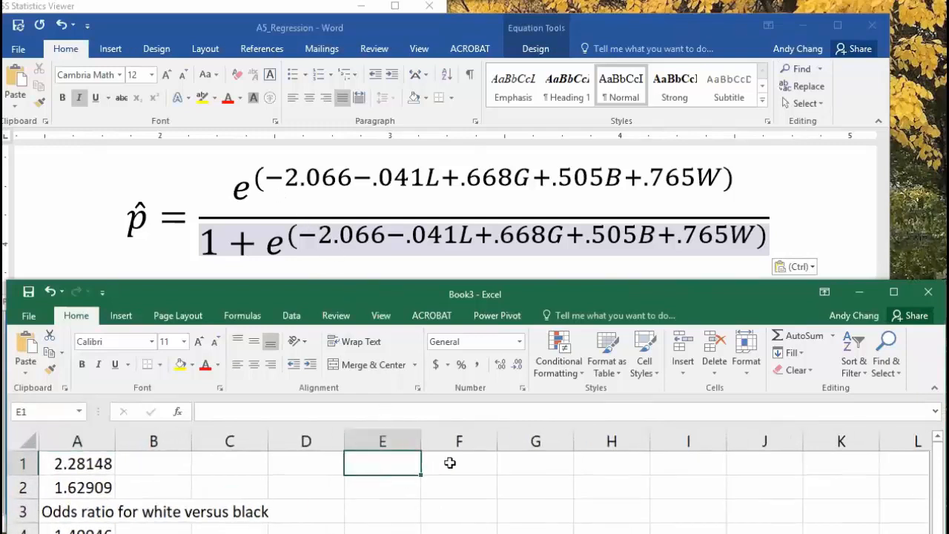
Start E1 with =exp( and paste the exponent expression copied from the Word equation
{"action": "type", "text": "=e"}
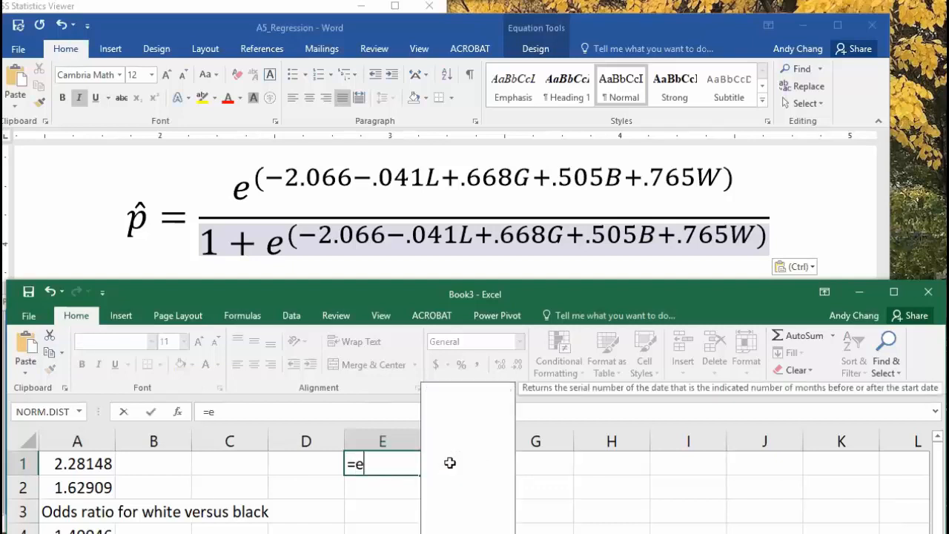
{"action": "type", "text": "xp("}
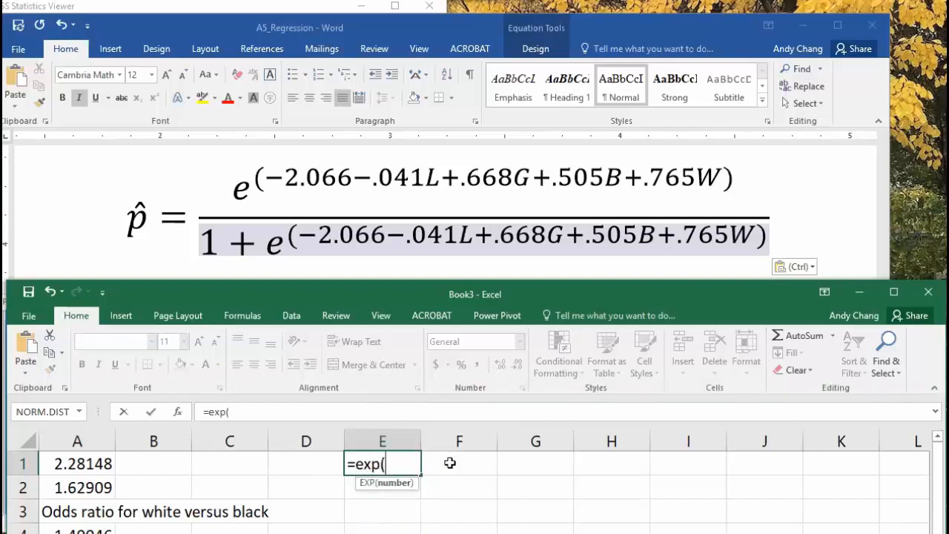
{"action": "left_click", "coordinate": [272, 180]}
{"action": "left_click_drag", "start_coordinate": [270, 177], "coordinate": [720, 178]}
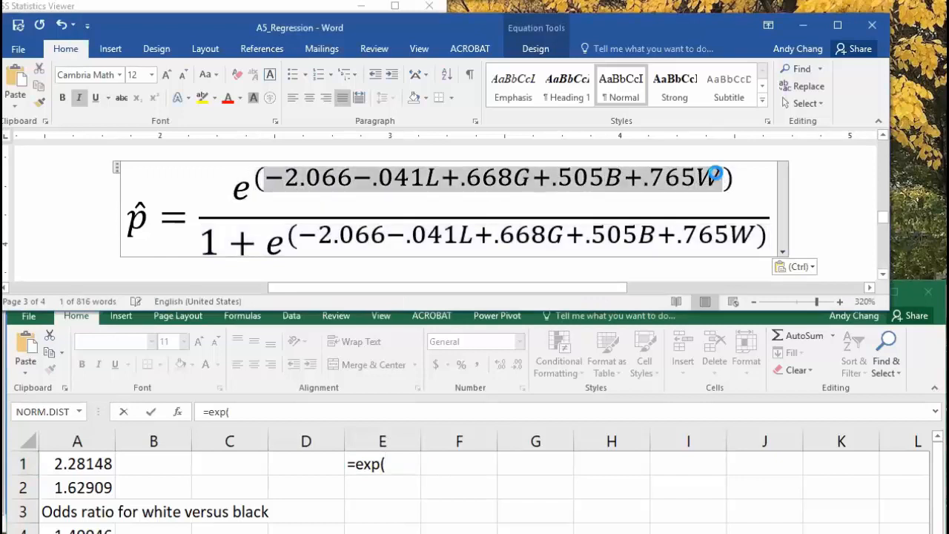
{"action": "key", "text": "ctrl+c"}
{"action": "left_click", "coordinate": [397, 463]}
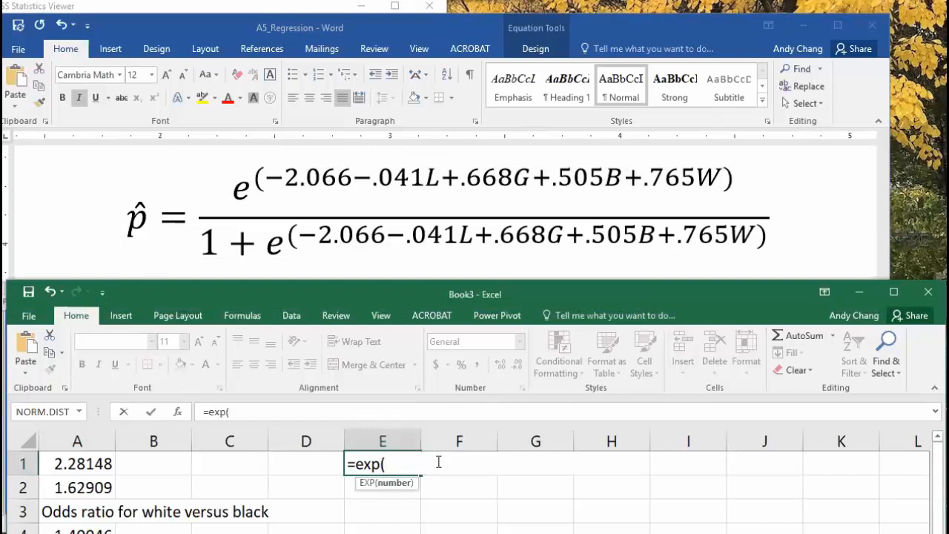
{"action": "key", "text": "ctrl+v"}
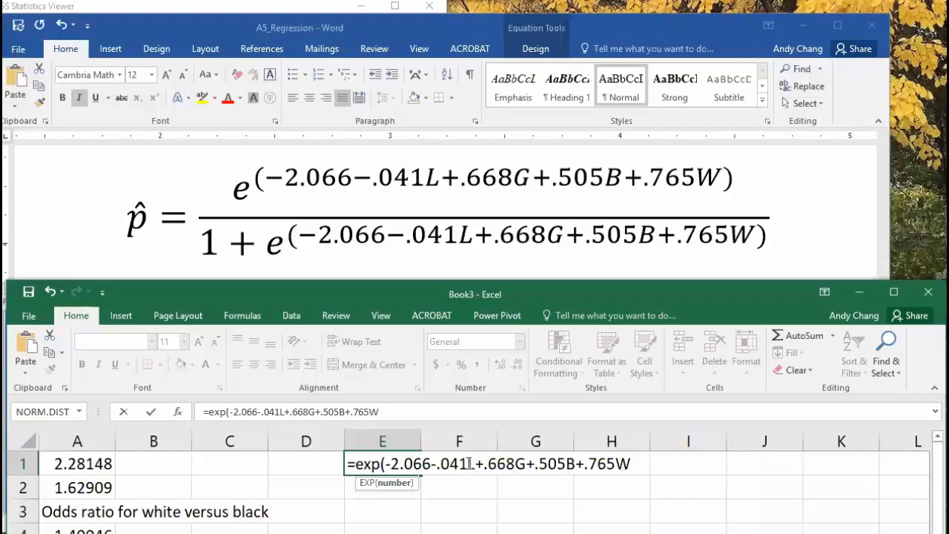
{"action": "left_click_drag", "start_coordinate": [469, 464], "coordinate": [475, 464]}
{"action": "left_click", "coordinate": [684, 466]}
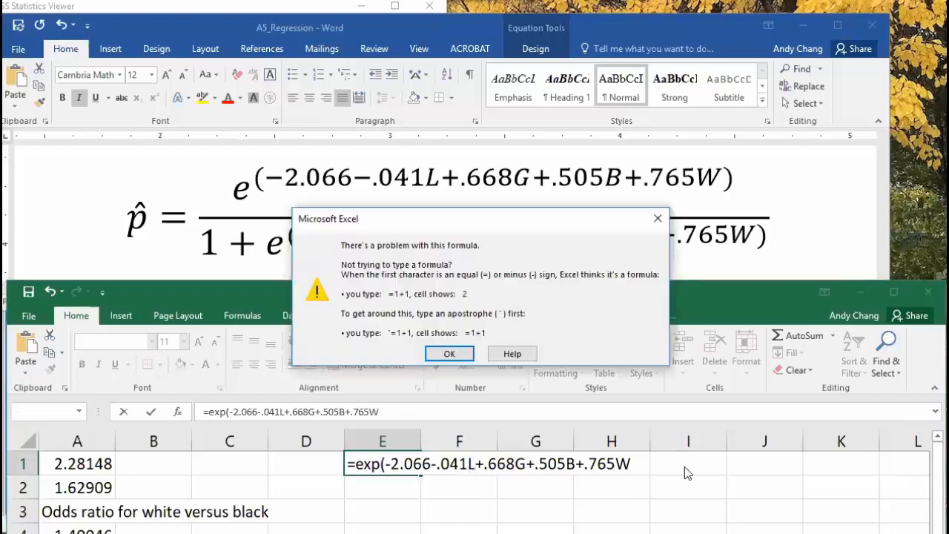
{"action": "left_click", "coordinate": [454, 356]}
Replace L and G in the formula with *I1 and J1 references
{"action": "left_click", "coordinate": [473, 465]}
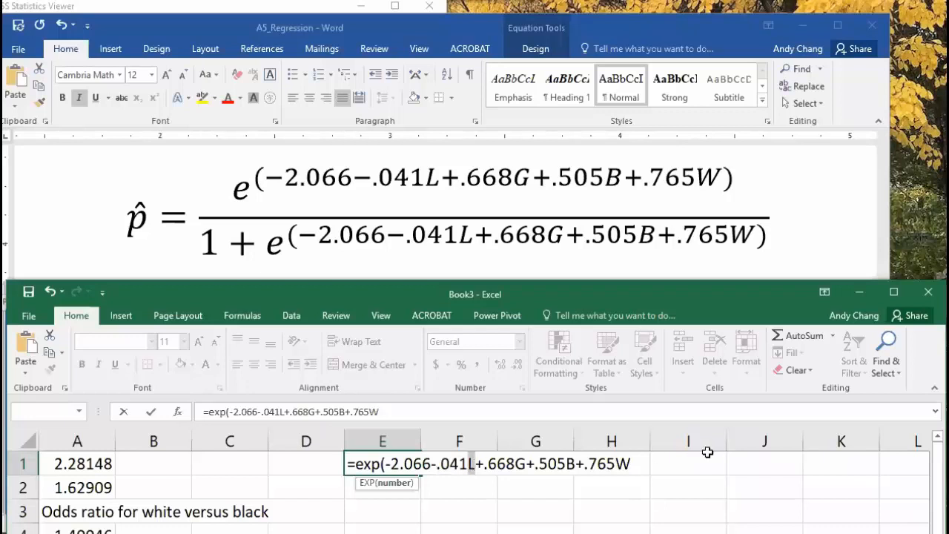
{"action": "key", "text": "BackSpace"}
{"action": "type", "text": "i1"}
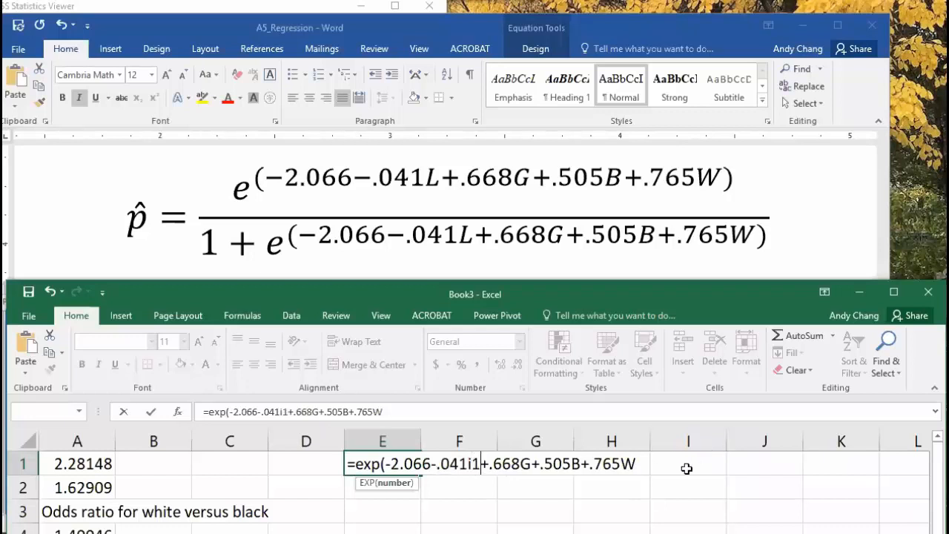
{"action": "left_click", "coordinate": [467, 464]}
{"action": "type", "text": "*"}
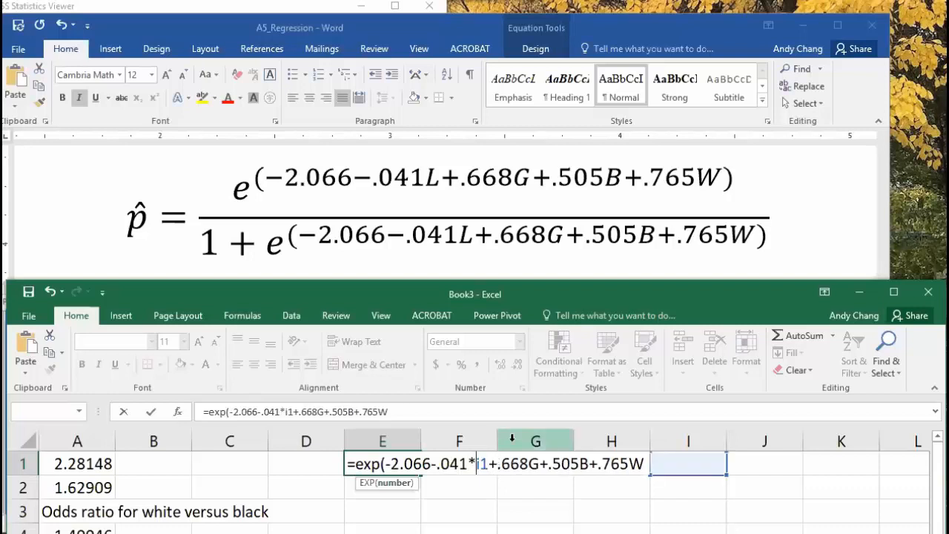
{"action": "left_click_drag", "start_coordinate": [529, 464], "coordinate": [538, 465]}
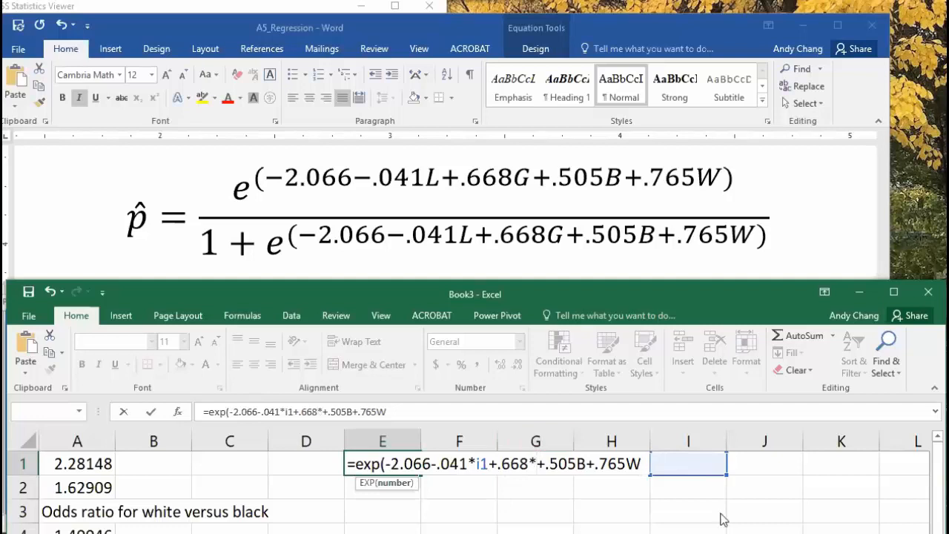
{"action": "type", "text": "j1"}
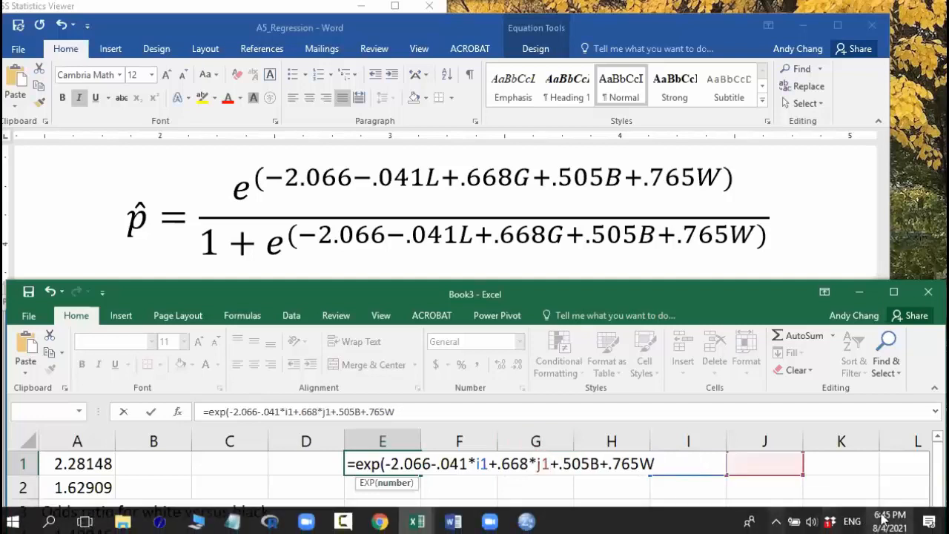
{"action": "left_click", "coordinate": [593, 464]}
{"action": "type", "text": "*"}
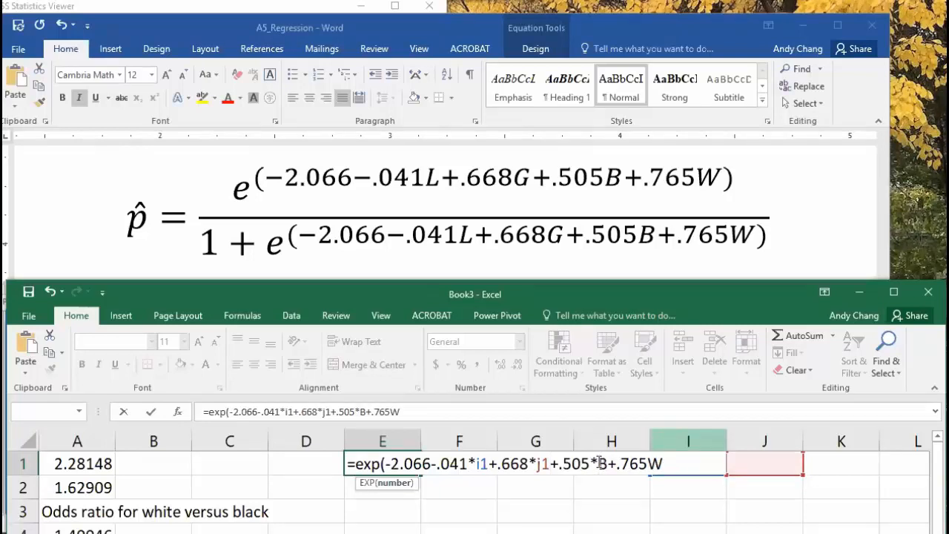
Replace B and W with K1 and *L1, close the bracket, and enter the formula
{"action": "left_click_drag", "start_coordinate": [599, 463], "coordinate": [608, 463]}
{"action": "type", "text": "k`"}
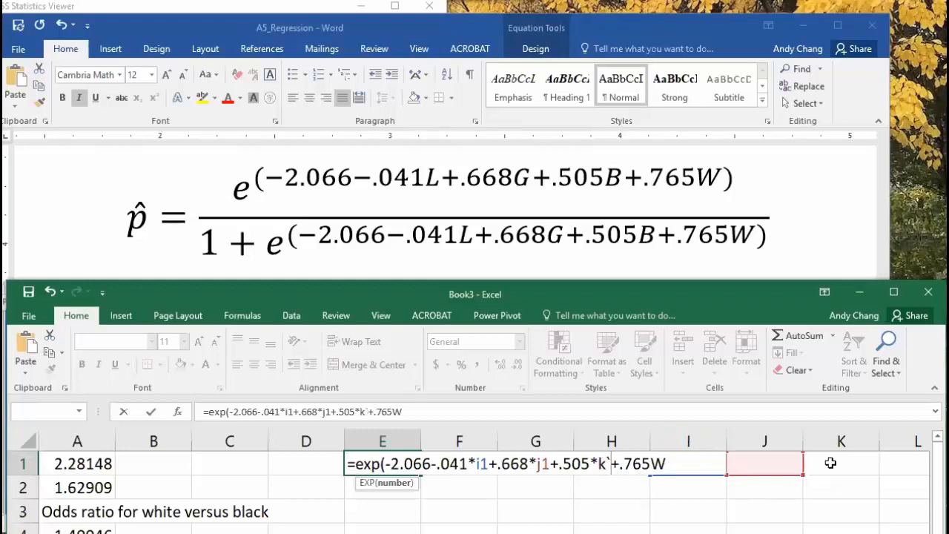
{"action": "key", "text": "BackSpace"}
{"action": "type", "text": "1"}
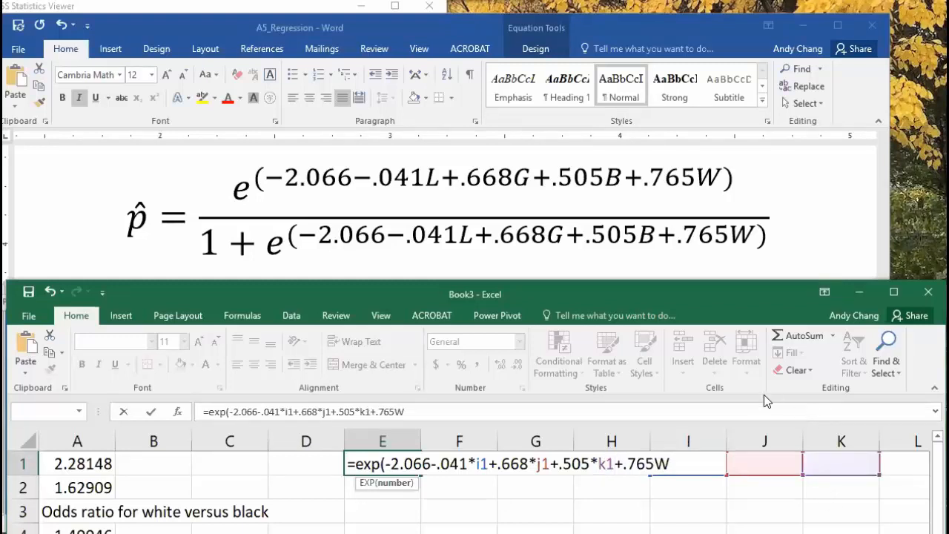
{"action": "key", "text": "Left"}
{"action": "type", "text": "*"}
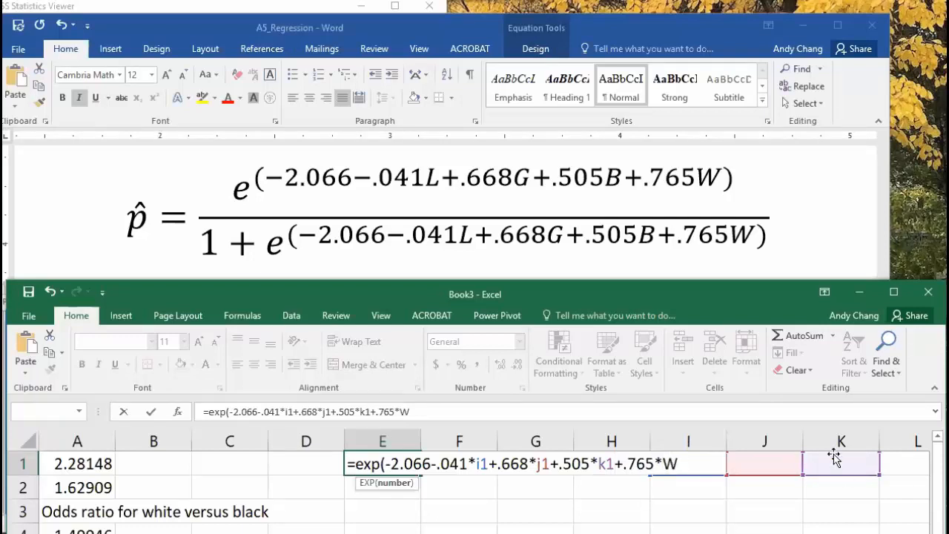
{"action": "type", "text": "l1"}
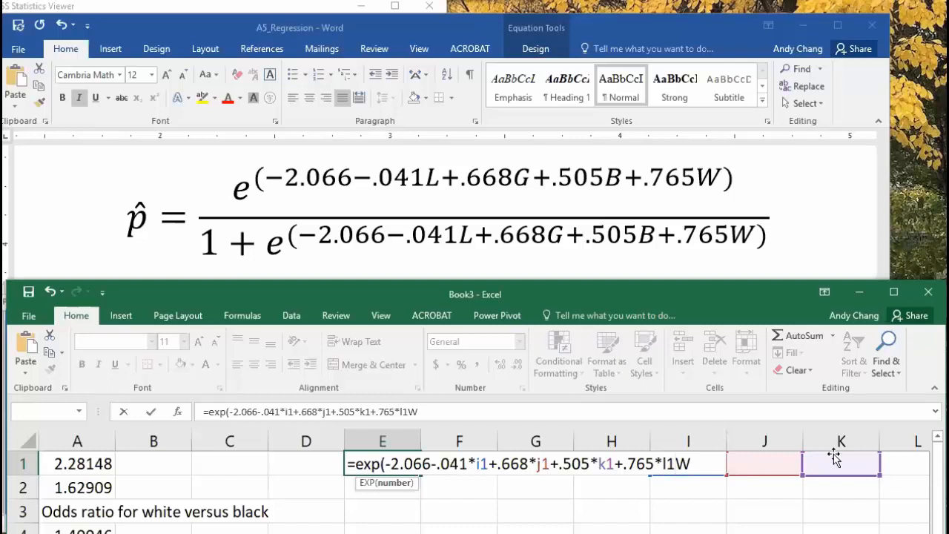
{"action": "key", "text": "Delete"}
{"action": "type", "text": ")"}
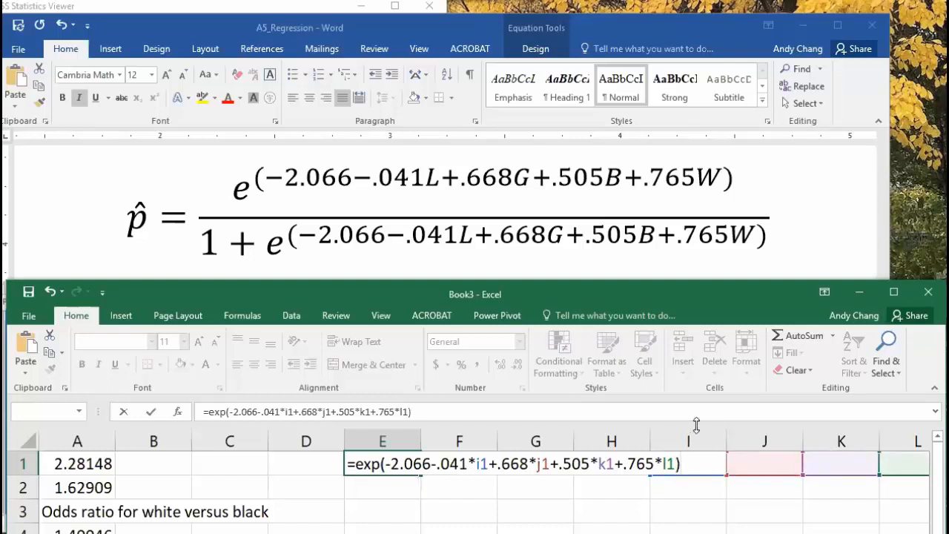
{"action": "key", "text": "Return"}
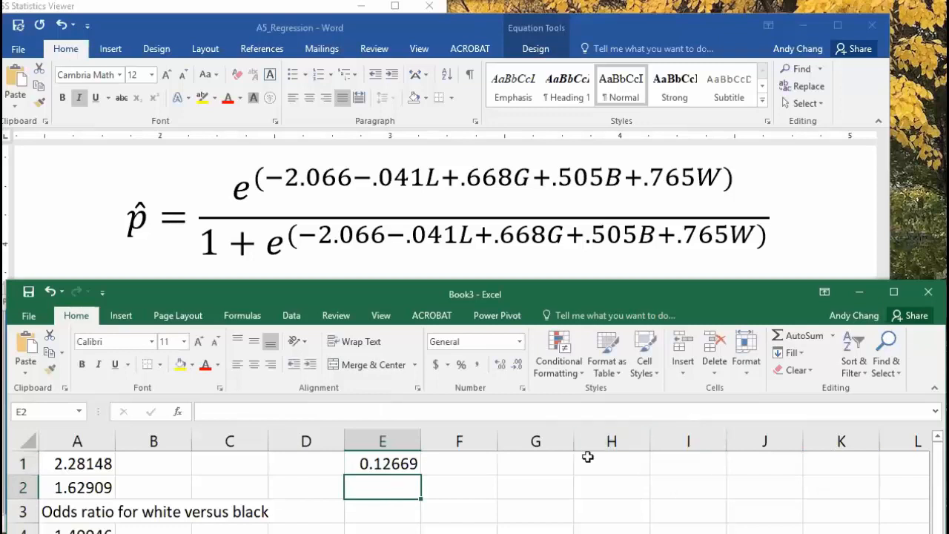
Review E1's EXP formula, then insert a blank row above row 1
{"action": "double_click", "coordinate": [400, 464]}
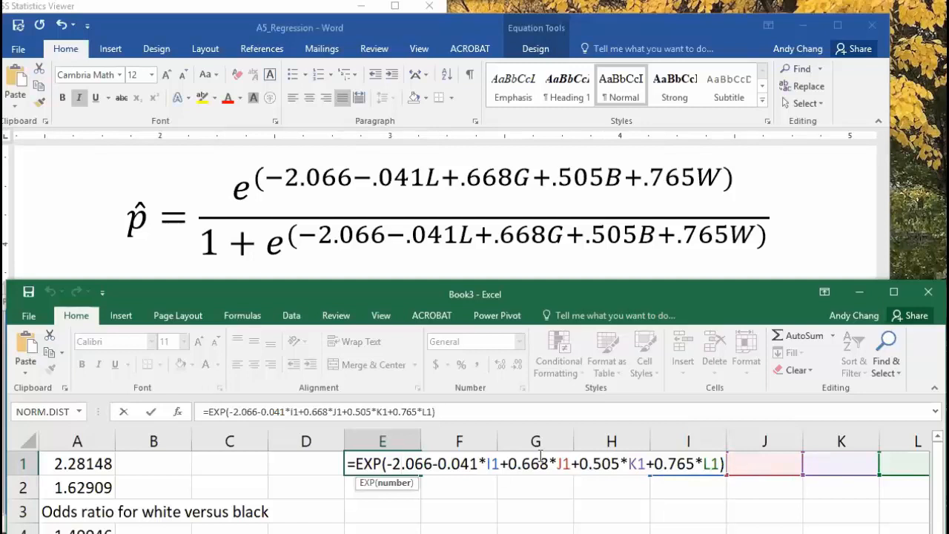
{"action": "left_click", "coordinate": [26, 463]}
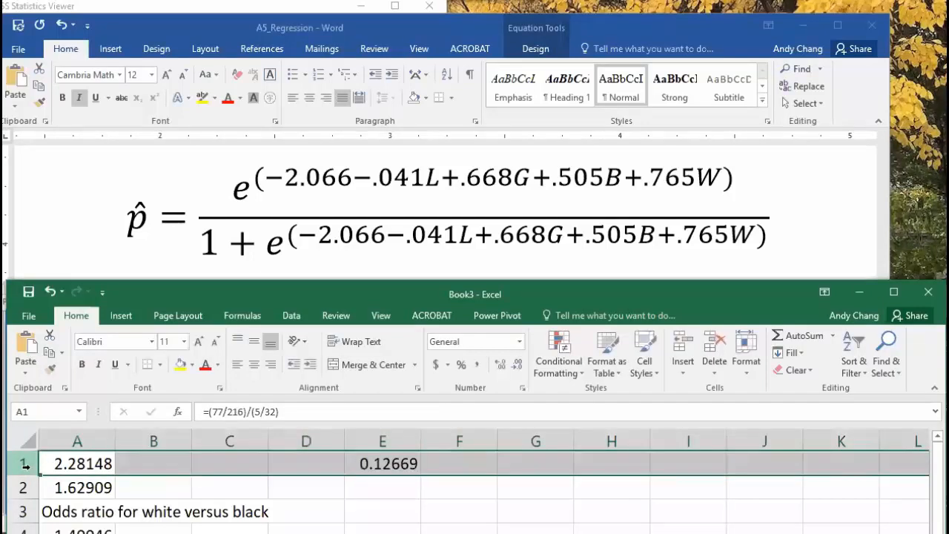
{"action": "right_click", "coordinate": [27, 464]}
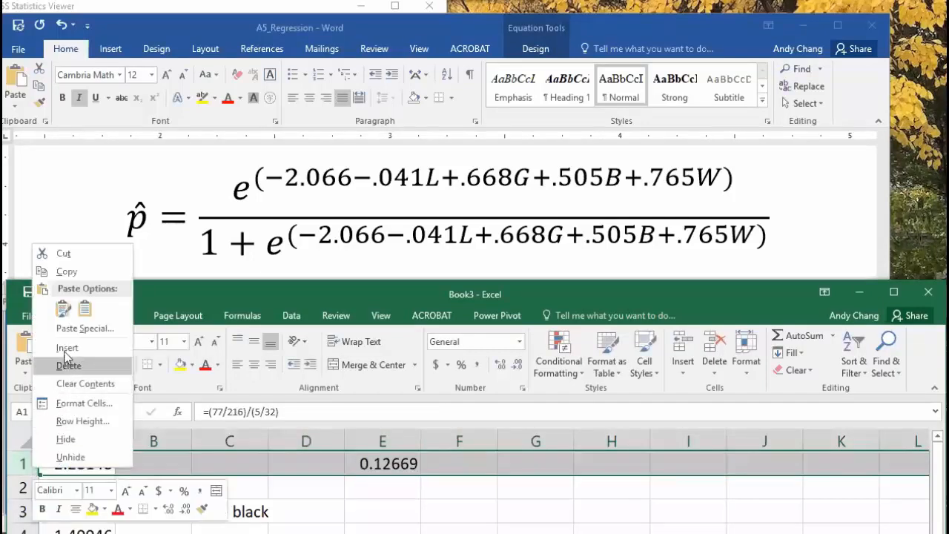
{"action": "key", "text": "Escape"}
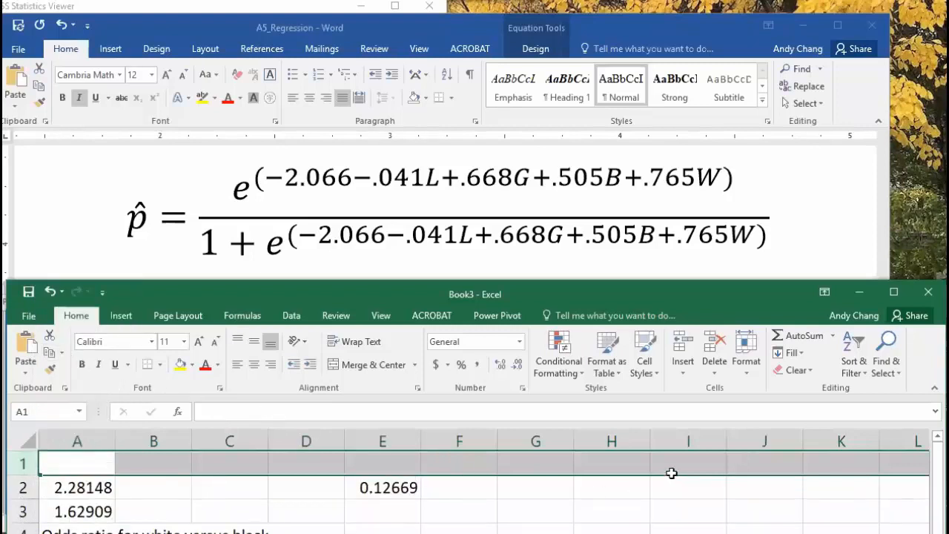
{"action": "left_click", "coordinate": [675, 463]}
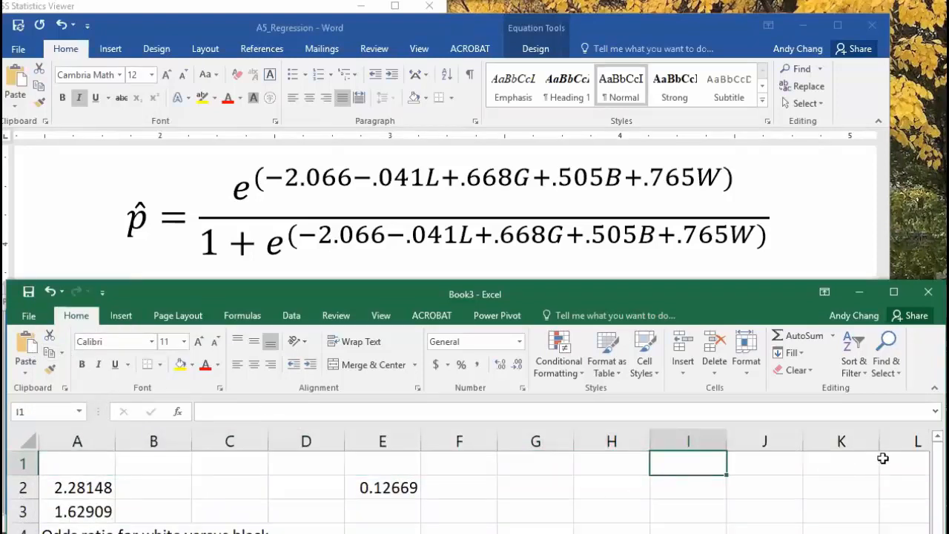
Label cells I1 to L1 as L, G, B and W
{"action": "type", "text": "L"}
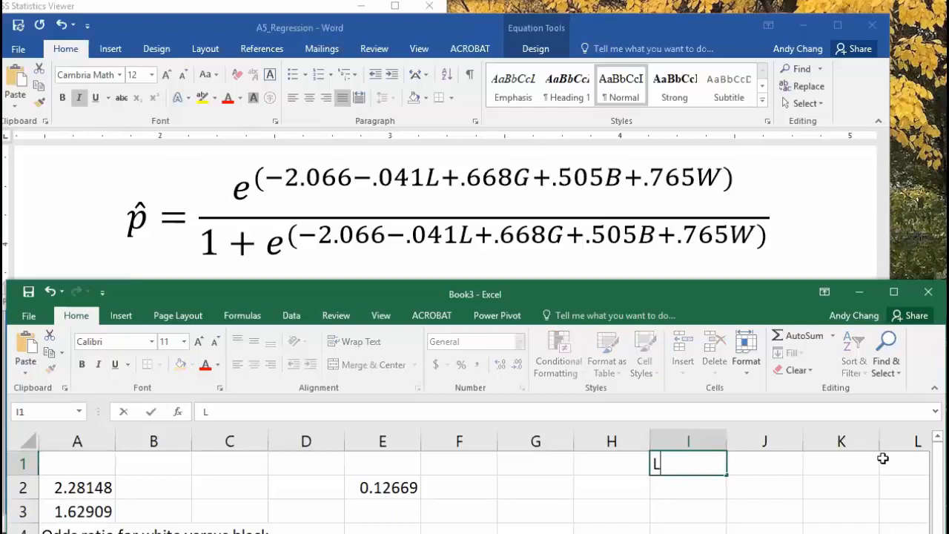
{"action": "key", "text": "Tab"}
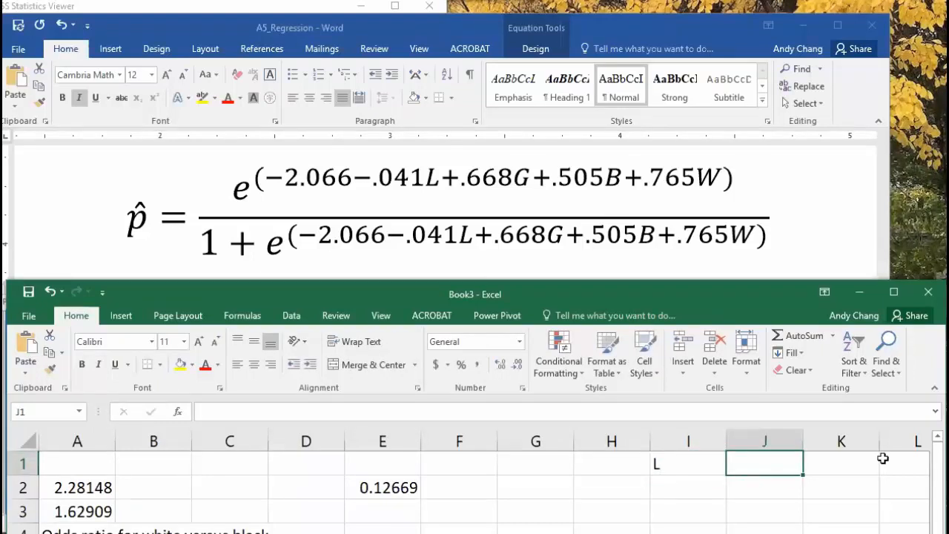
{"action": "type", "text": "G"}
{"action": "key", "text": "Tab"}
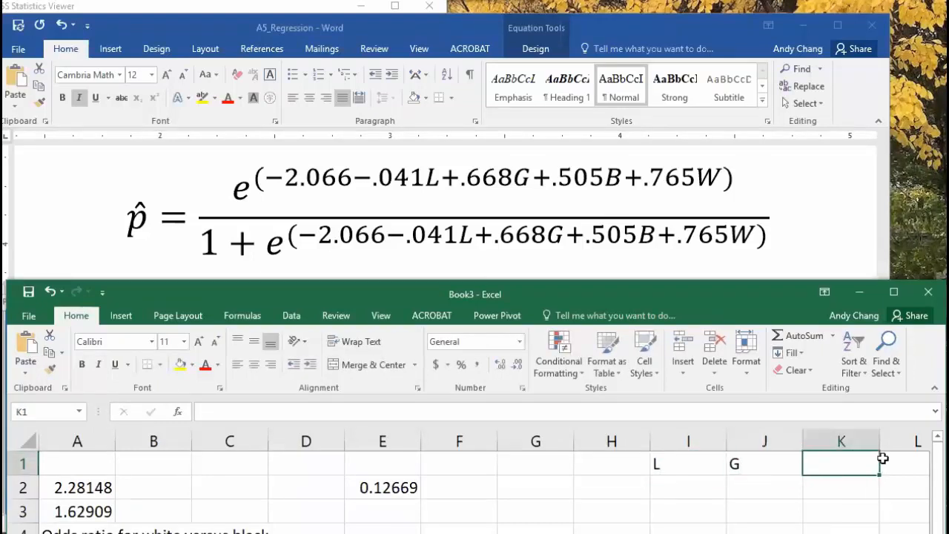
{"action": "type", "text": "B"}
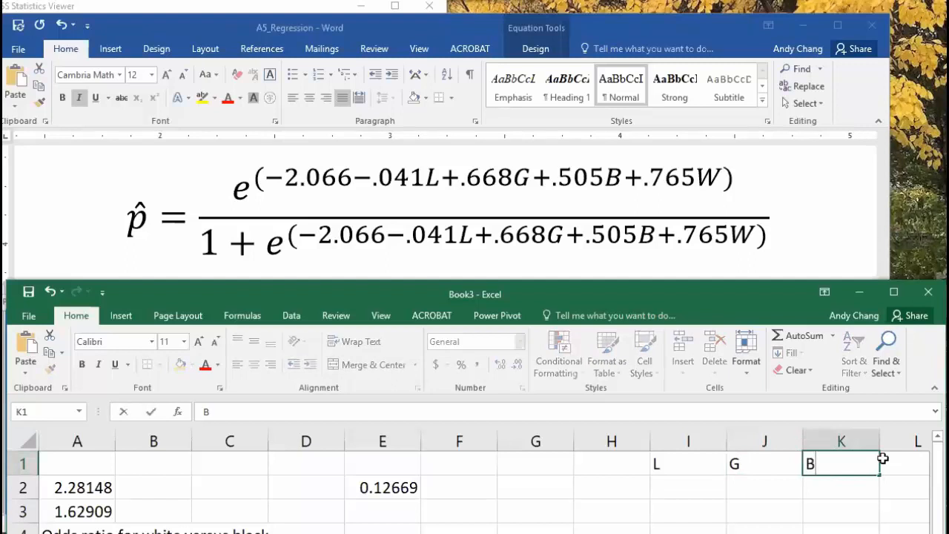
{"action": "key", "text": "Tab"}
{"action": "type", "text": "W"}
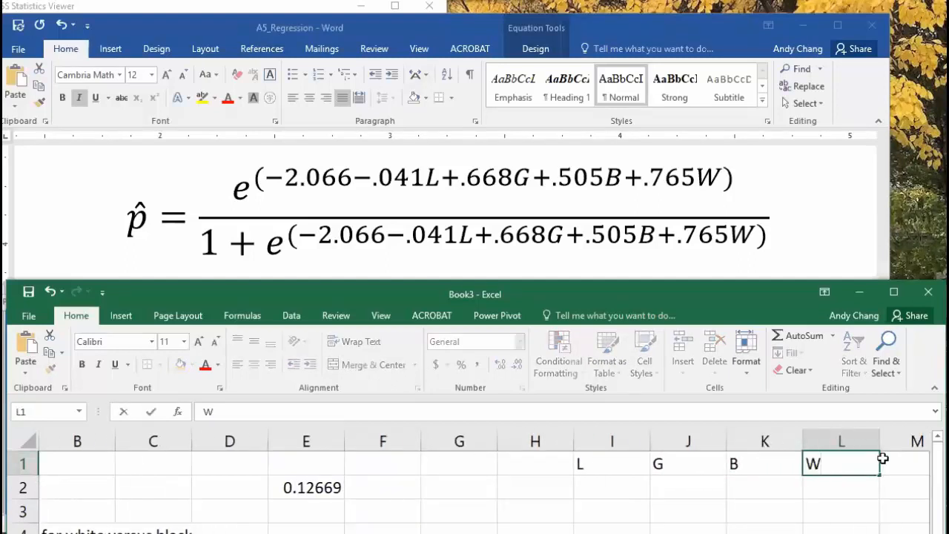
{"action": "left_click", "coordinate": [627, 490]}
Enter 0 for L in I2 and 0 for G in J2
{"action": "left_click", "coordinate": [314, 487]}
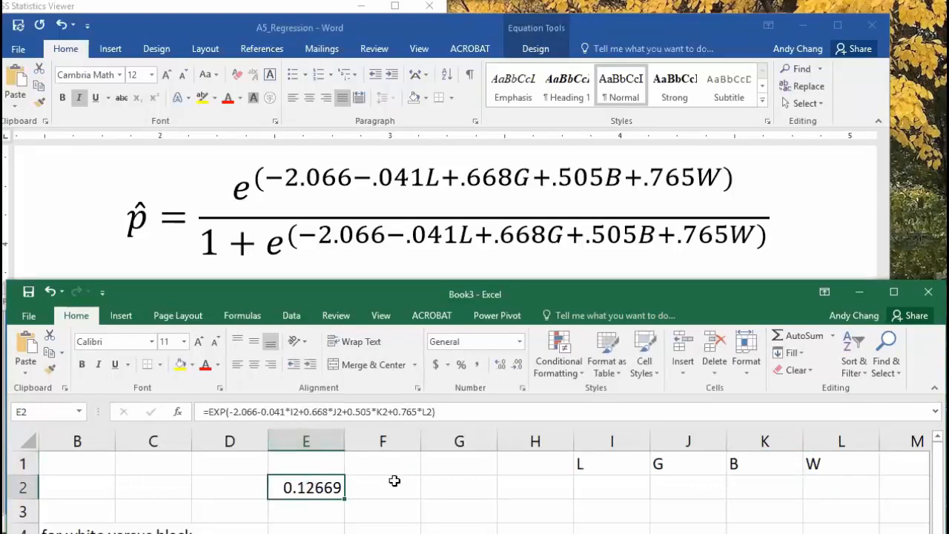
{"action": "left_click", "coordinate": [606, 490]}
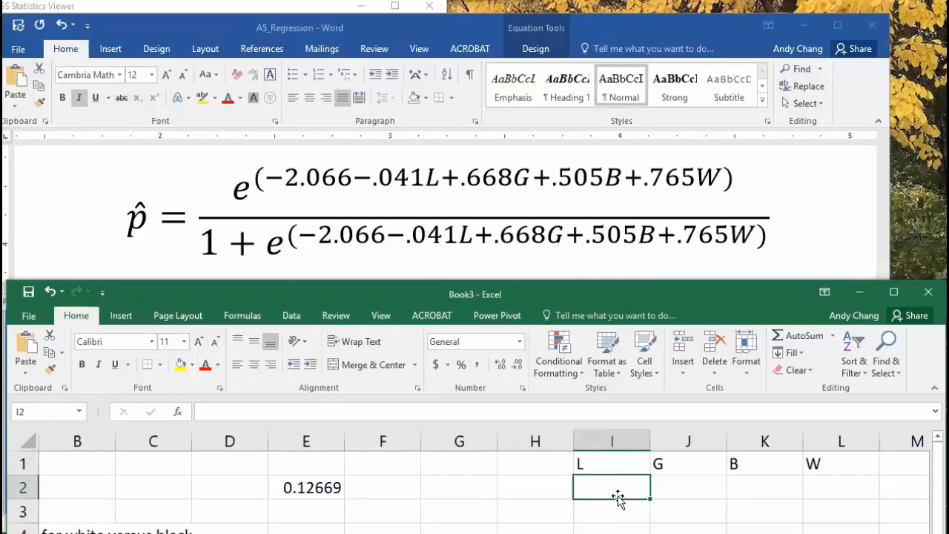
{"action": "type", "text": "0"}
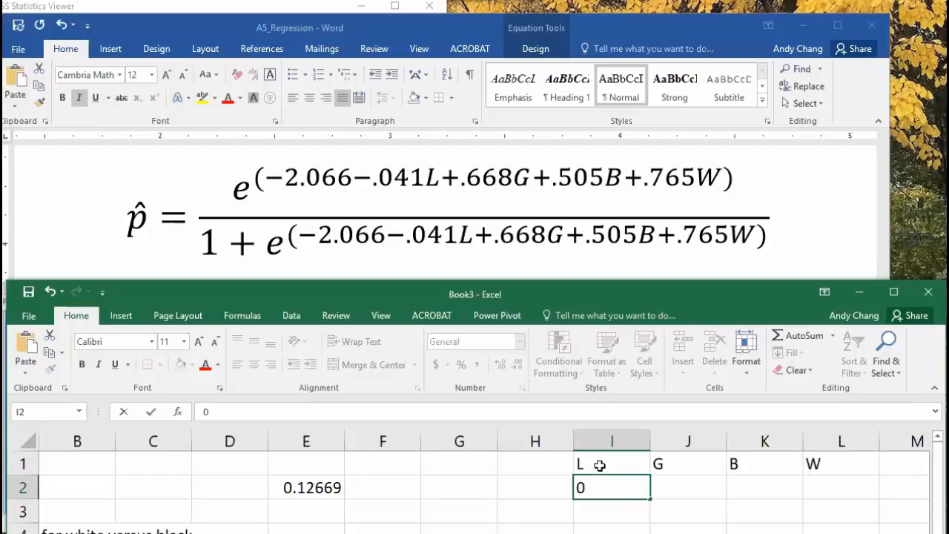
{"action": "left_click", "coordinate": [677, 492]}
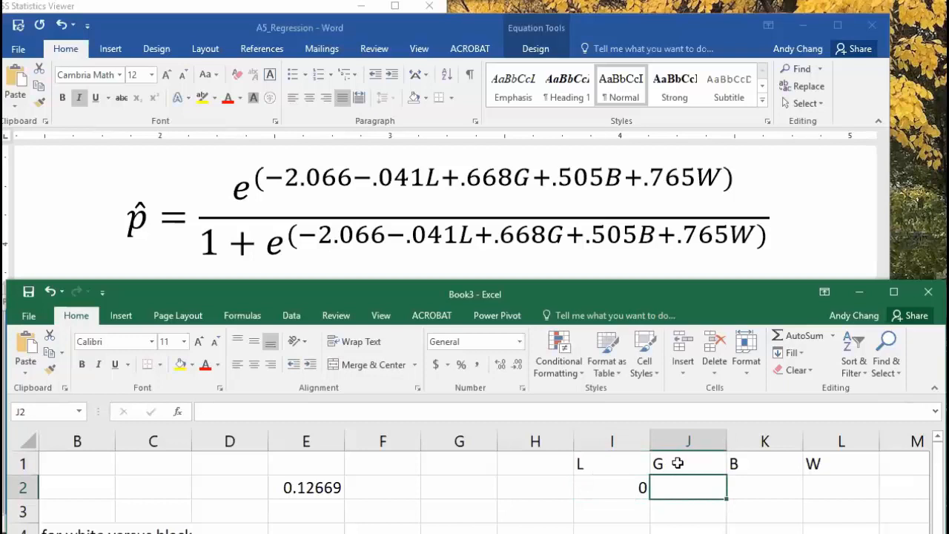
{"action": "type", "text": "0"}
{"action": "left_click", "coordinate": [766, 489]}
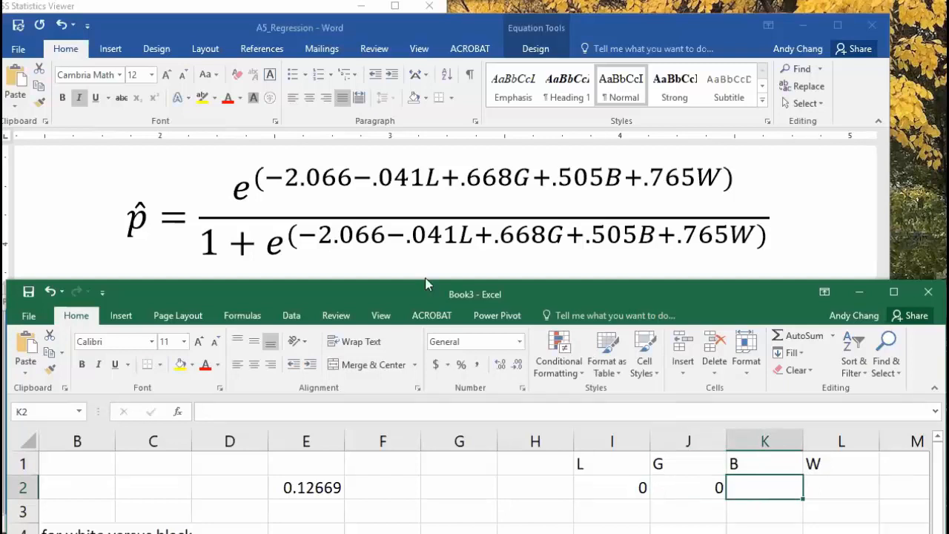
{"action": "left_click", "coordinate": [354, 247]}
Scroll Word to question 4 about a white off-campus student not wearing a seatbelt
{"action": "scroll", "coordinate": [379, 231], "scroll_direction": "down", "scroll_amount": 10}
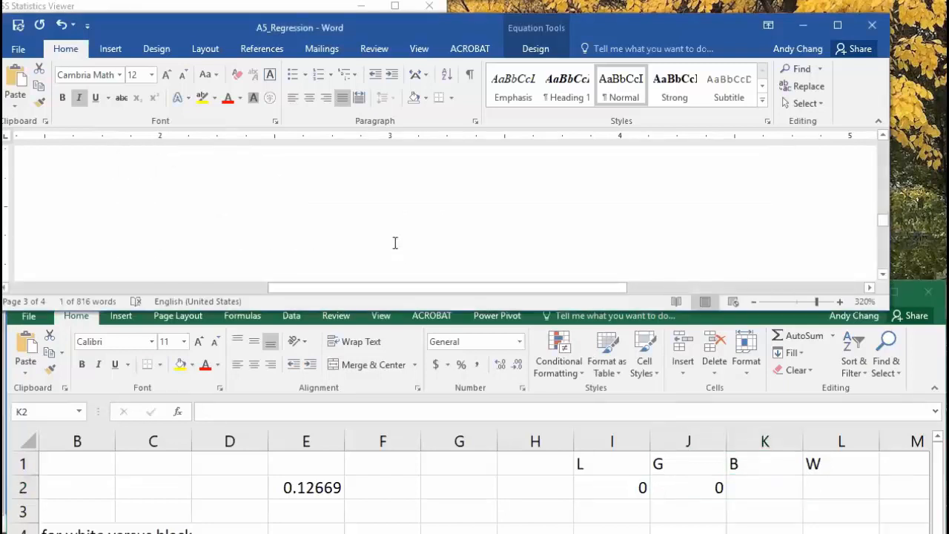
{"action": "scroll", "coordinate": [401, 259], "scroll_direction": "down", "scroll_amount": 15}
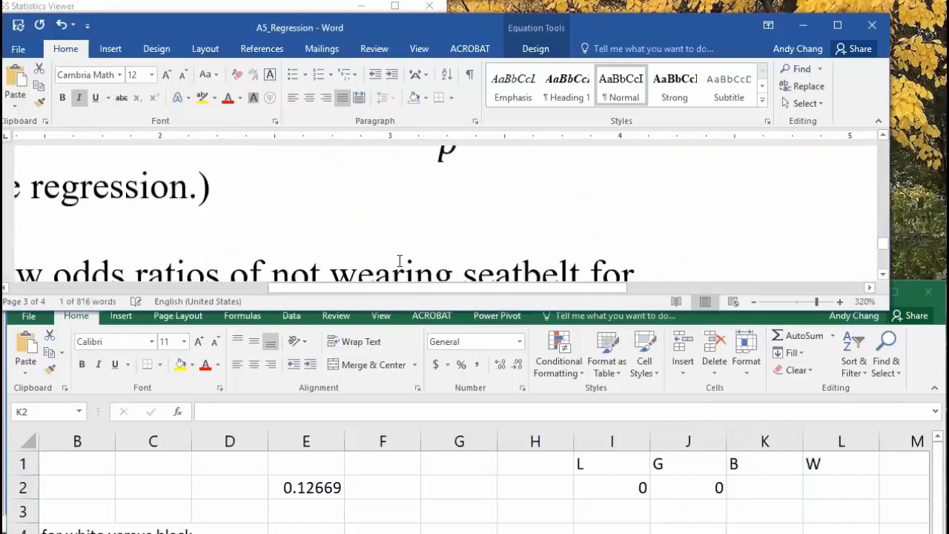
{"action": "scroll", "coordinate": [401, 264], "scroll_direction": "down", "scroll_amount": 5}
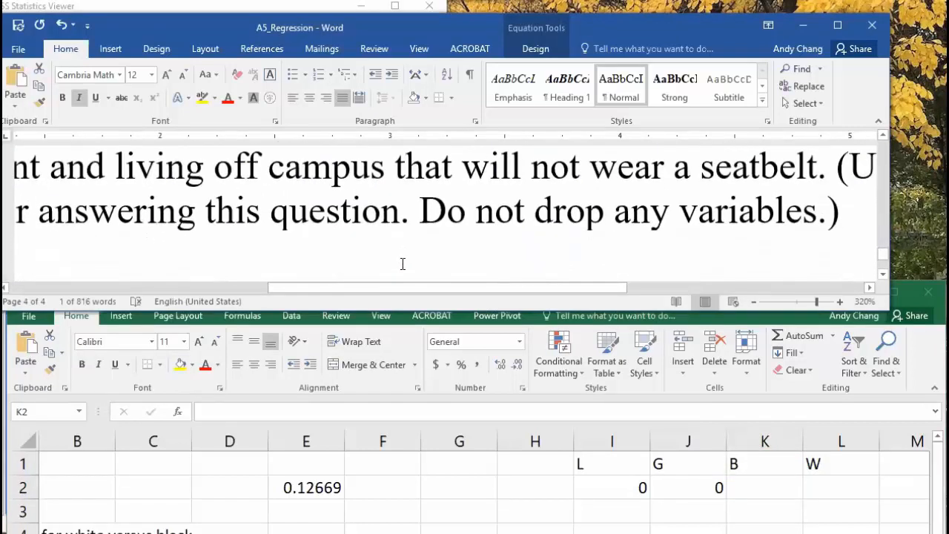
{"action": "scroll", "coordinate": [403, 264], "scroll_direction": "up", "scroll_amount": 1}
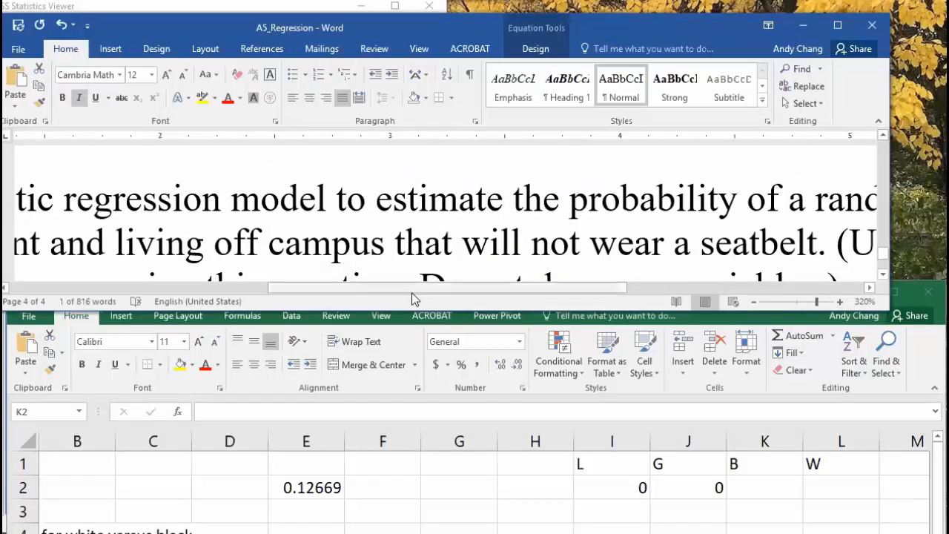
{"action": "scroll", "coordinate": [443, 271], "scroll_direction": "up", "scroll_amount": 1, "text": "ctrl"}
{"action": "scroll", "coordinate": [446, 270], "scroll_direction": "down", "scroll_amount": 8, "text": "ctrl"}
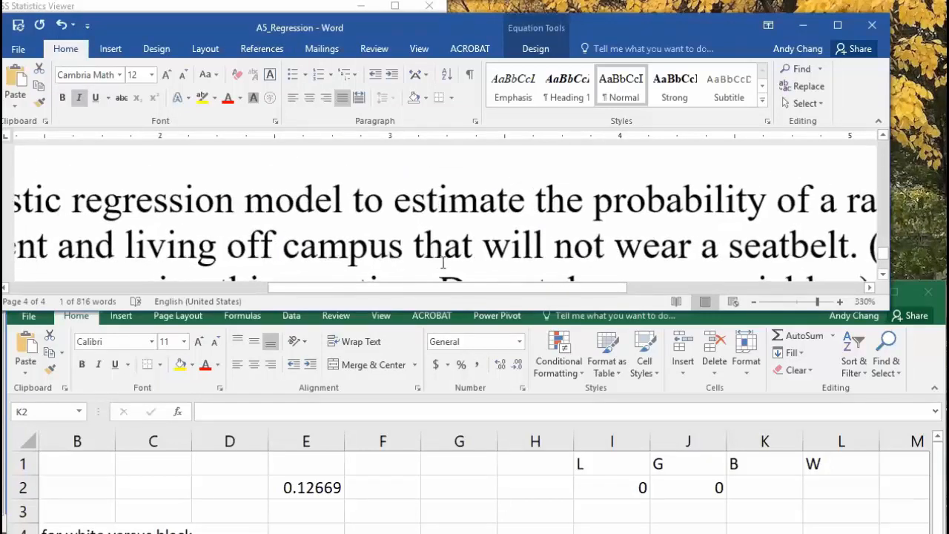
{"action": "left_click_drag", "start_coordinate": [468, 289], "coordinate": [489, 305]}
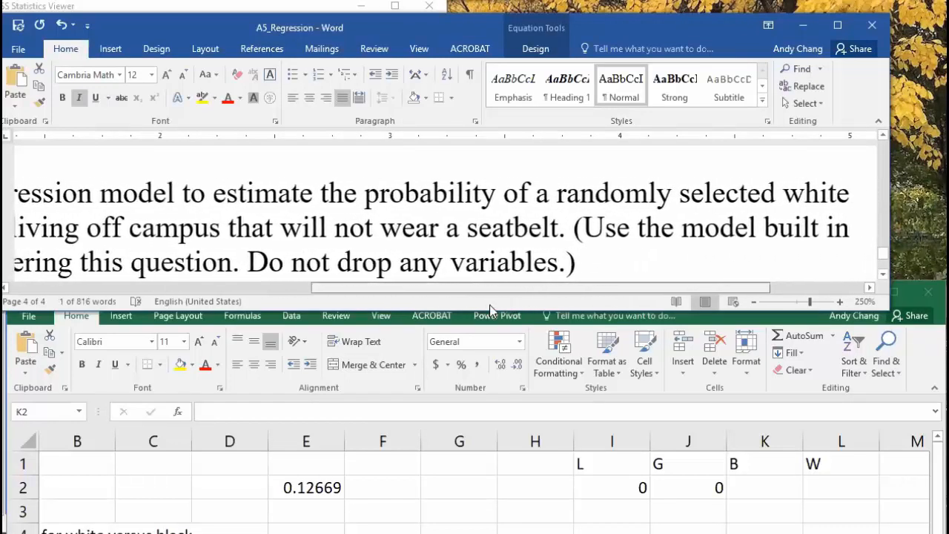
{"action": "left_click", "coordinate": [731, 484]}
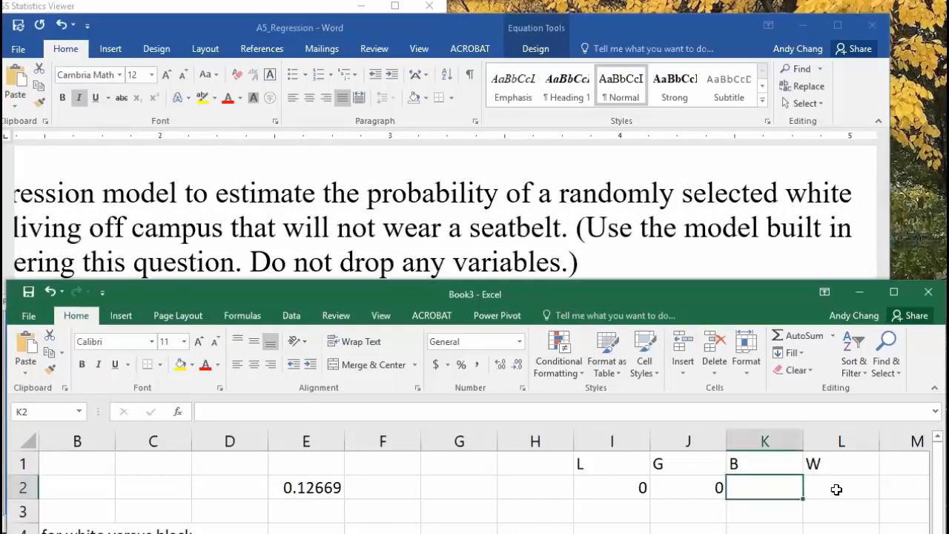
Enter 1 for W in L2 and 0 for B in K2, then check E2
{"action": "left_click", "coordinate": [836, 489]}
{"action": "type", "text": "1"}
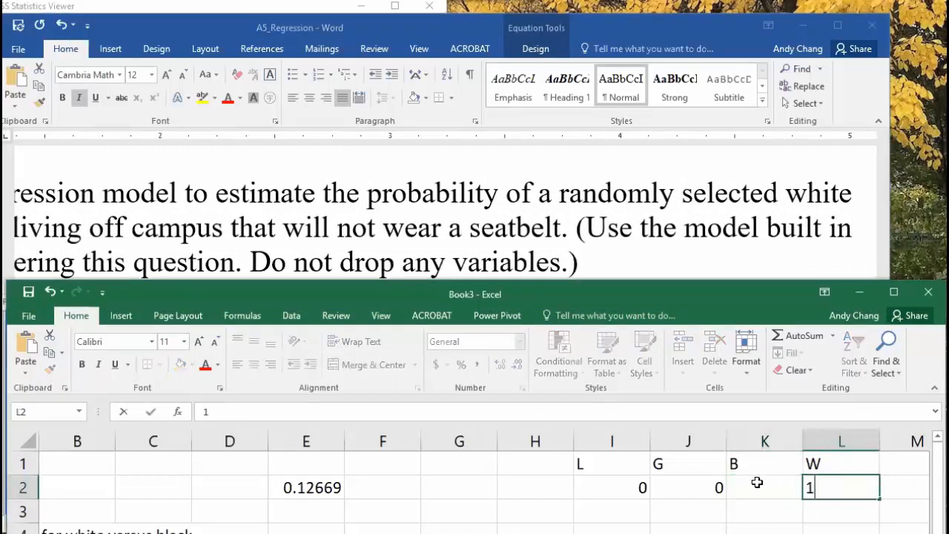
{"action": "left_click", "coordinate": [765, 485]}
{"action": "type", "text": "0"}
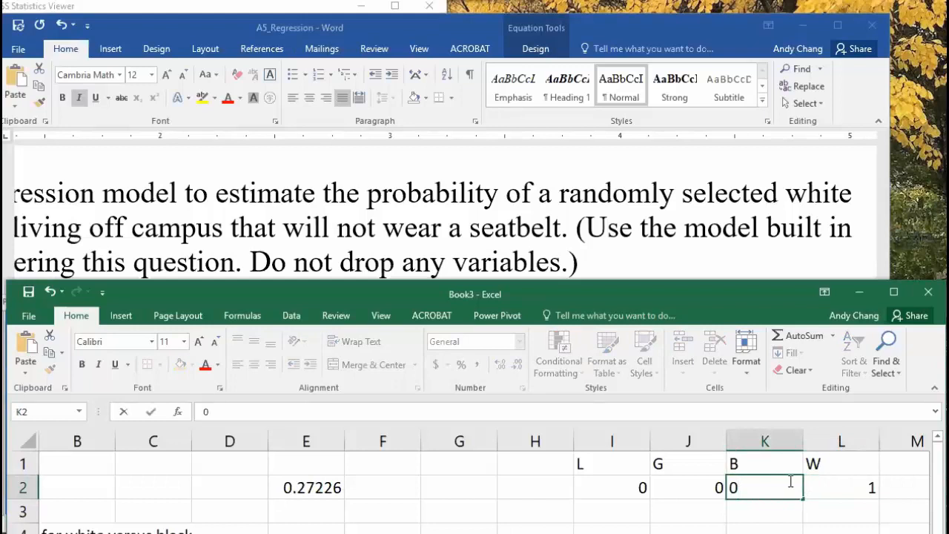
{"action": "left_click", "coordinate": [853, 488]}
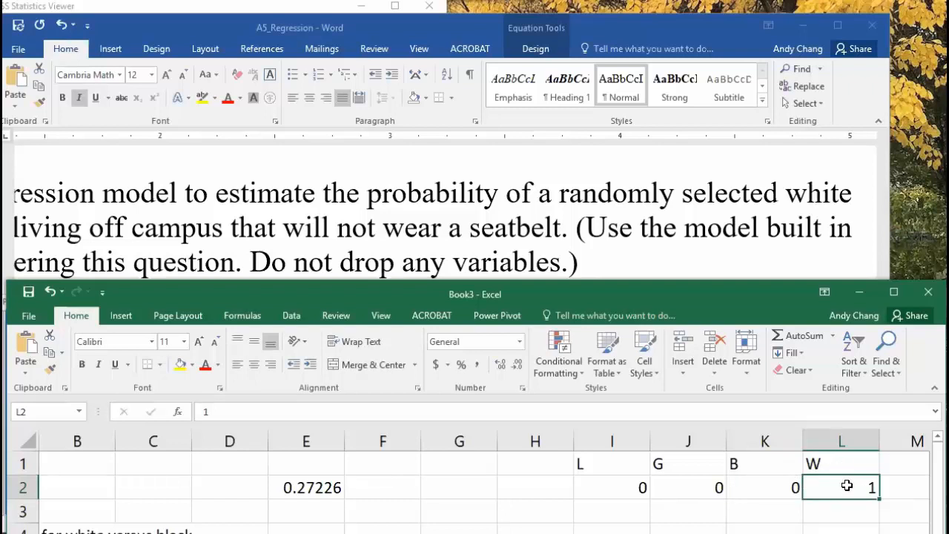
{"action": "left_click", "coordinate": [773, 468]}
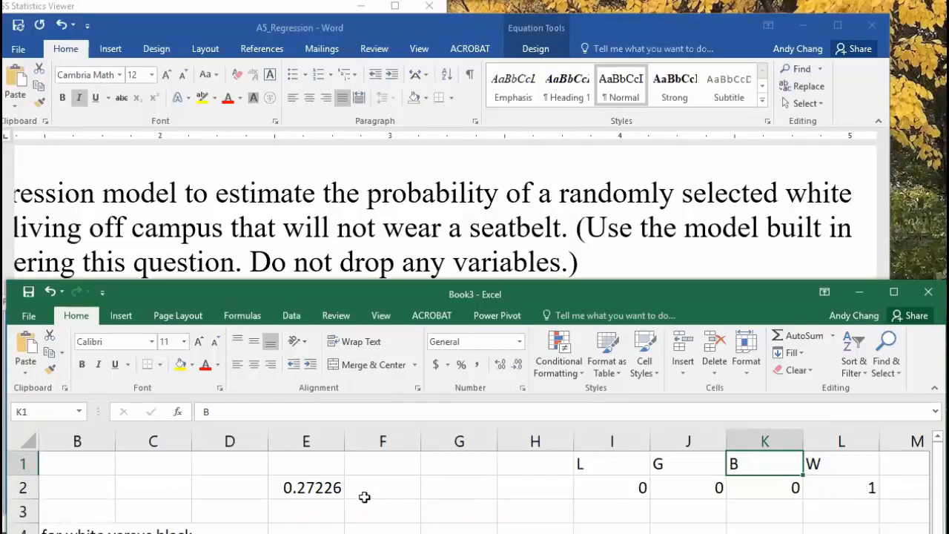
{"action": "left_click", "coordinate": [338, 488]}
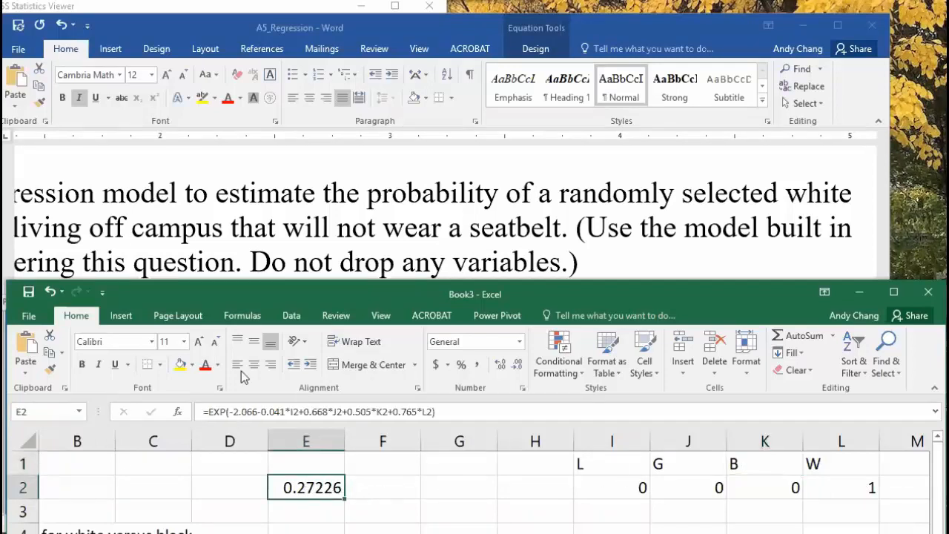
Undo and redo the three input entries, confirm E2 reads 0.27226, and begin D3's label
{"action": "left_click", "coordinate": [49, 294]}
{"action": "left_click", "coordinate": [50, 294]}
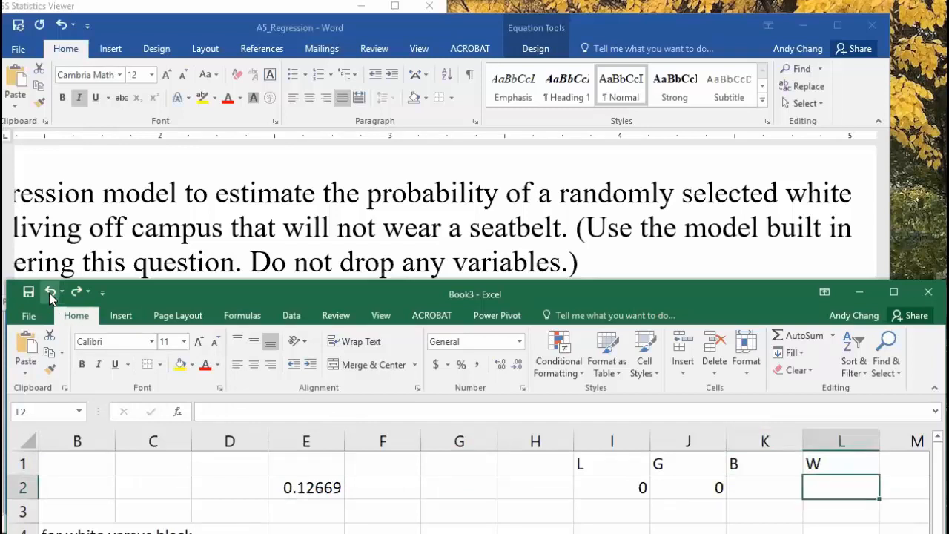
{"action": "left_click", "coordinate": [50, 293]}
{"action": "left_click", "coordinate": [75, 294]}
{"action": "left_click", "coordinate": [74, 293]}
{"action": "left_click", "coordinate": [75, 294]}
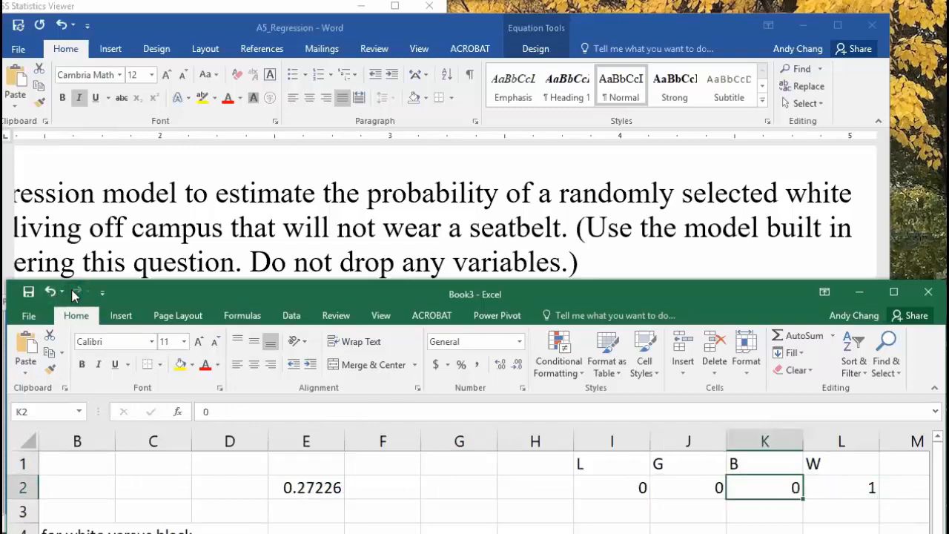
{"action": "left_click", "coordinate": [307, 484]}
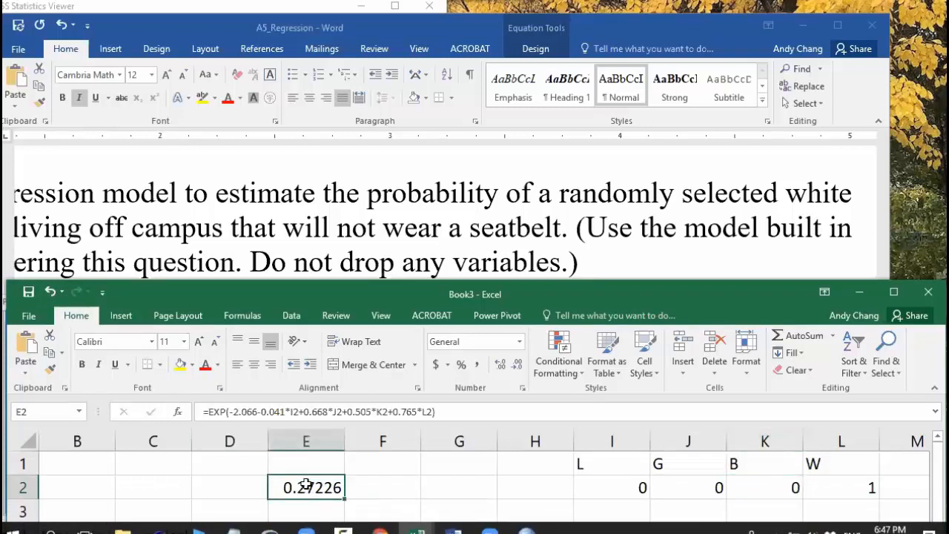
{"action": "left_click", "coordinate": [247, 505]}
{"action": "type", "text": "p"}
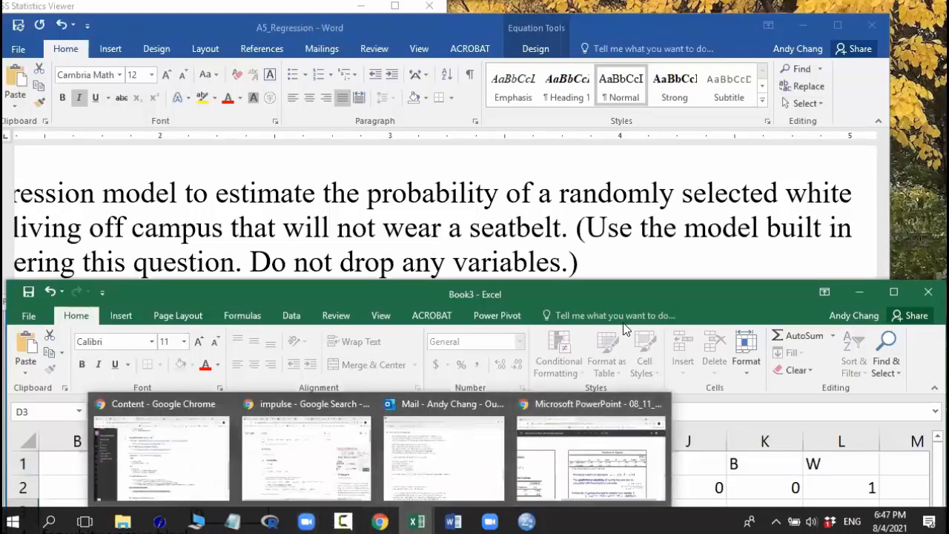
Finish the 'p =' label in D3 and start E3's formula referencing E2
{"action": "left_click_drag", "start_coordinate": [622, 302], "coordinate": [618, 182]}
{"action": "type", "text": "="}
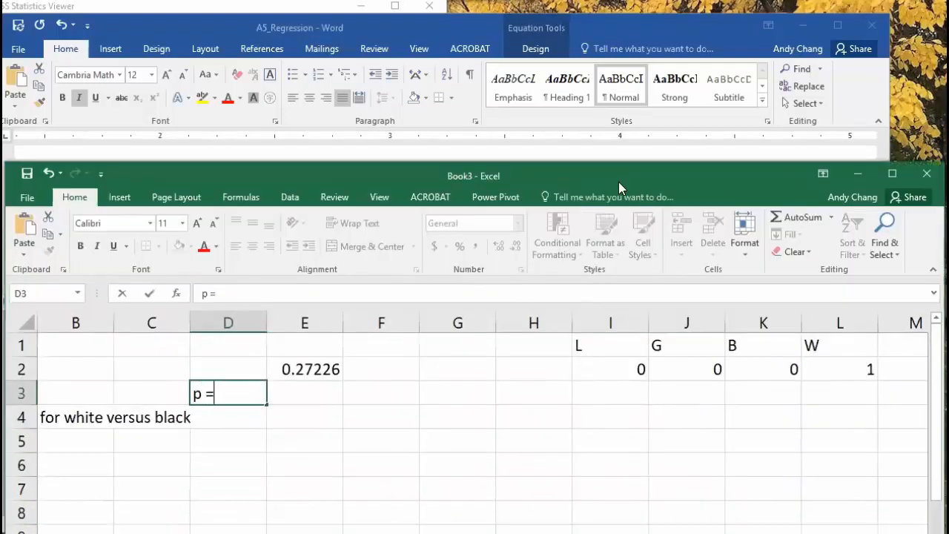
{"action": "left_click", "coordinate": [316, 386]}
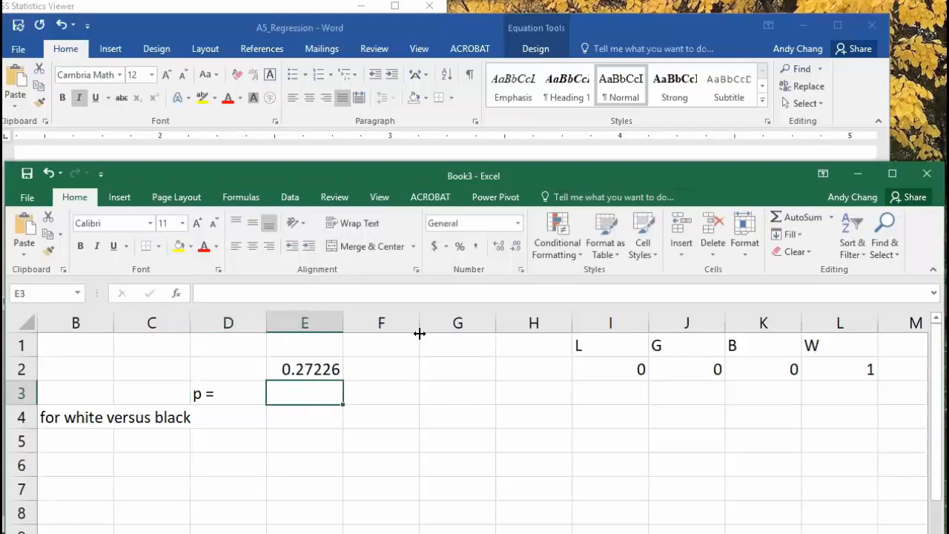
{"action": "type", "text": "="}
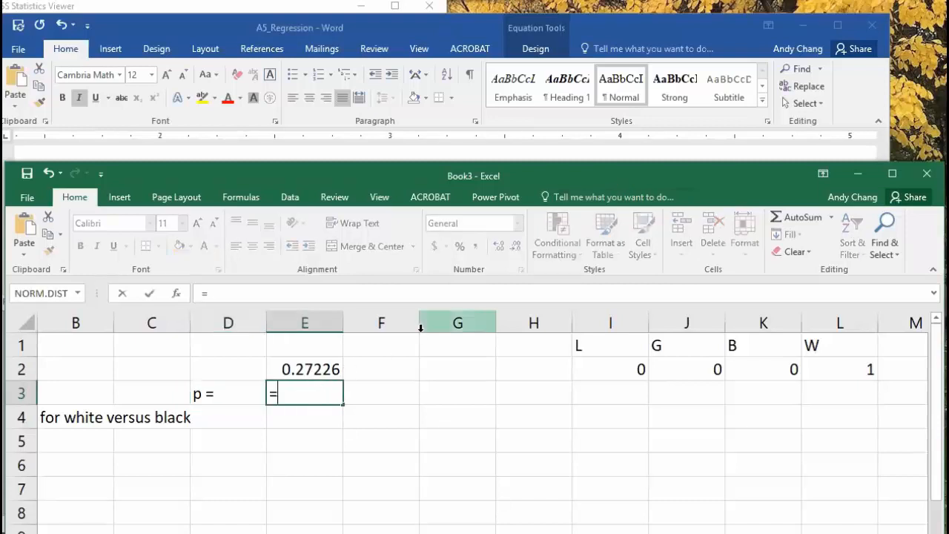
{"action": "left_click", "coordinate": [308, 367]}
Complete E3 as =E2/(1+E2), giving a probability of 0.214
{"action": "left_click_drag", "start_coordinate": [402, 173], "coordinate": [415, 263]}
{"action": "left_click", "coordinate": [485, 226]}
{"action": "scroll", "coordinate": [487, 212], "scroll_direction": "down", "scroll_amount": 10}
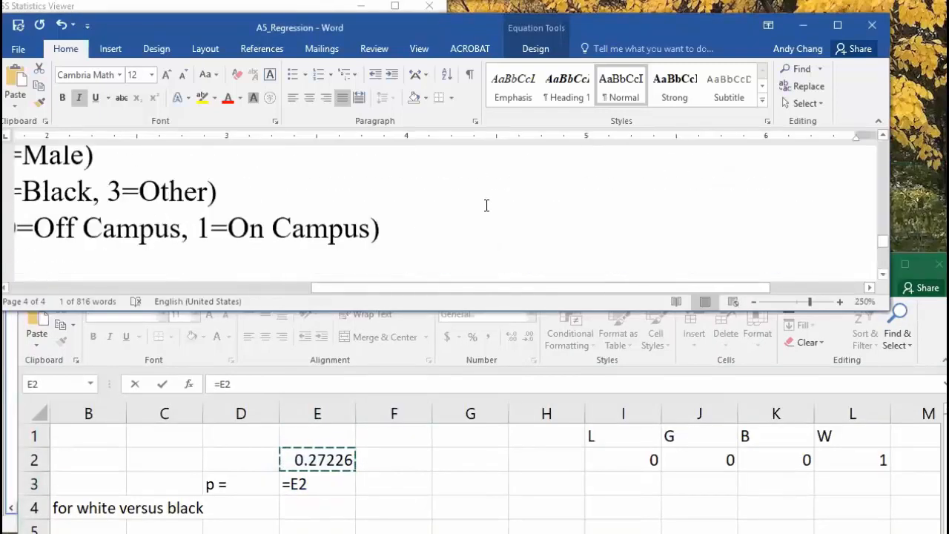
{"action": "scroll", "coordinate": [487, 211], "scroll_direction": "up", "scroll_amount": 3}
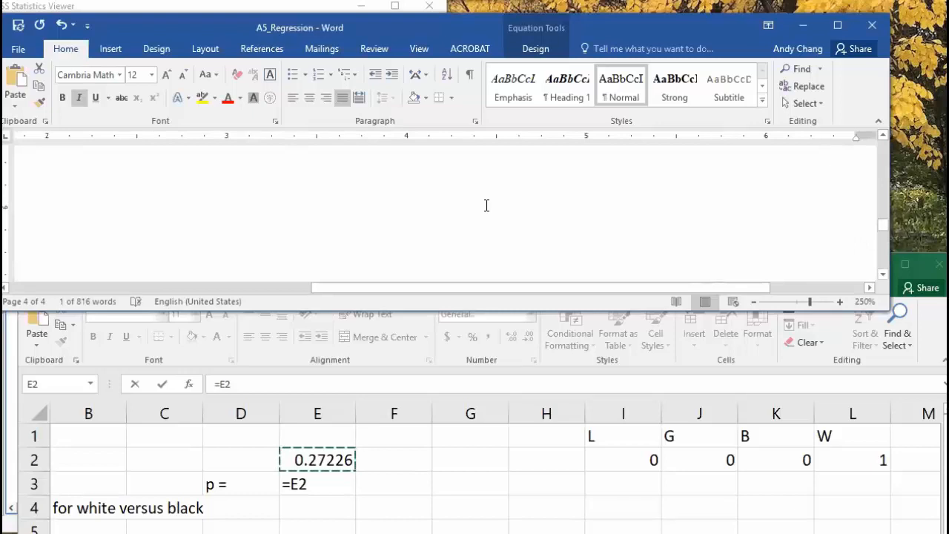
{"action": "scroll", "coordinate": [486, 205], "scroll_direction": "up", "scroll_amount": 3}
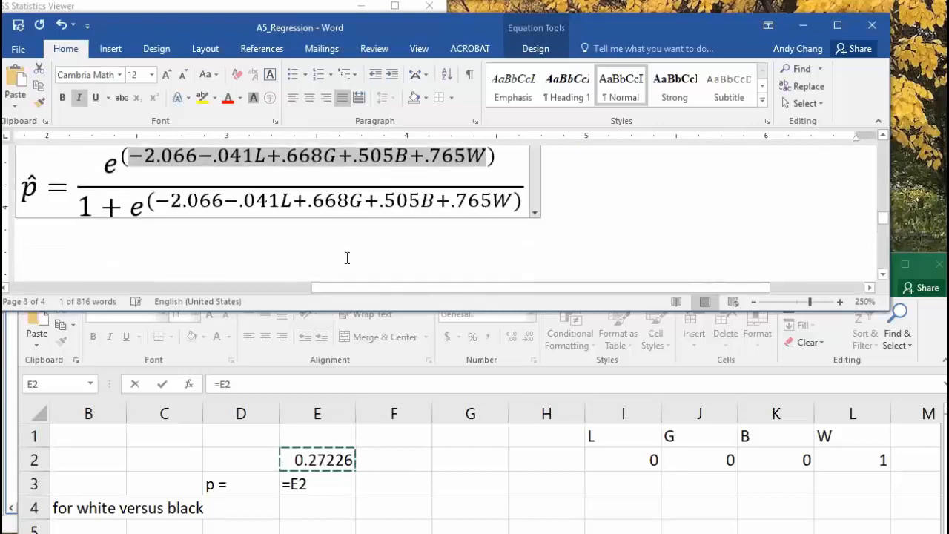
{"action": "mouse_move", "coordinate": [339, 500]}
{"action": "left_click", "coordinate": [343, 461]}
{"action": "type", "text": "/(1+"}
{"action": "left_click", "coordinate": [342, 459]}
{"action": "type", "text": ")"}
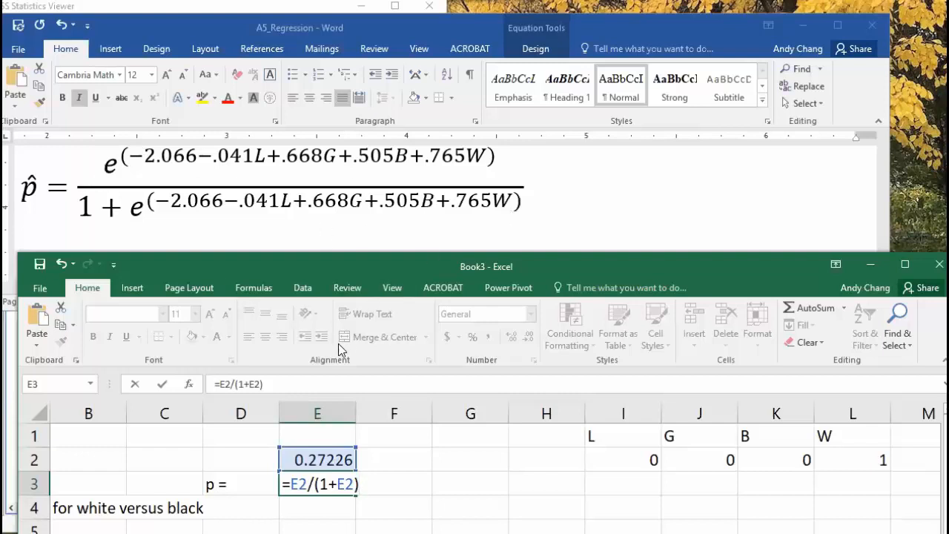
{"action": "key", "text": "Return"}
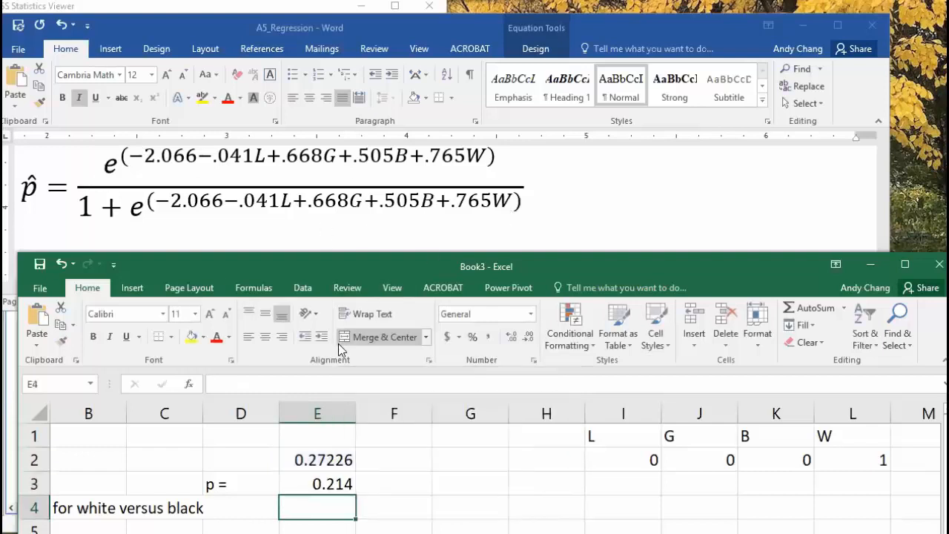
Verify the 0.214 formula in E3, then move Excel aside to show the SPSS Variables in the Equation table
{"action": "left_click", "coordinate": [327, 473]}
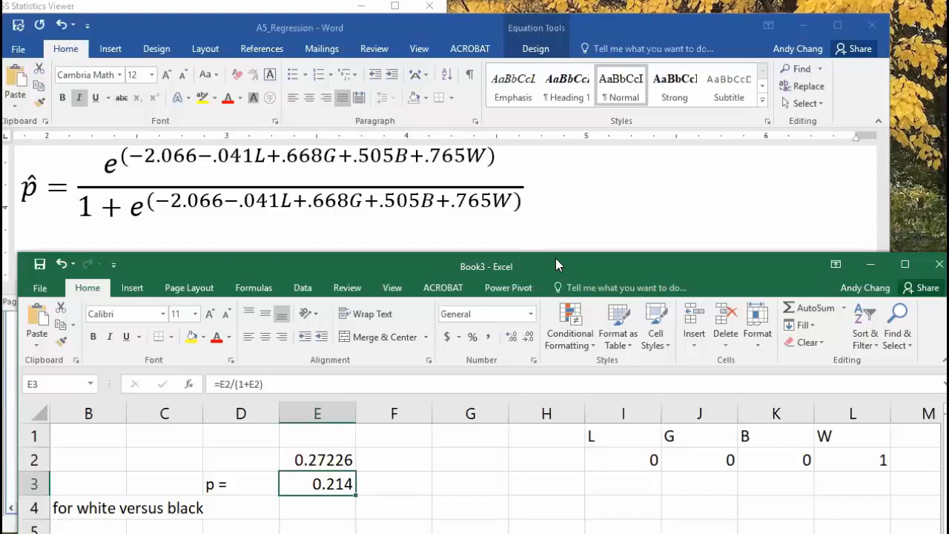
{"action": "left_click_drag", "start_coordinate": [556, 265], "coordinate": [549, 533]}
{"action": "left_click", "coordinate": [235, 411]}
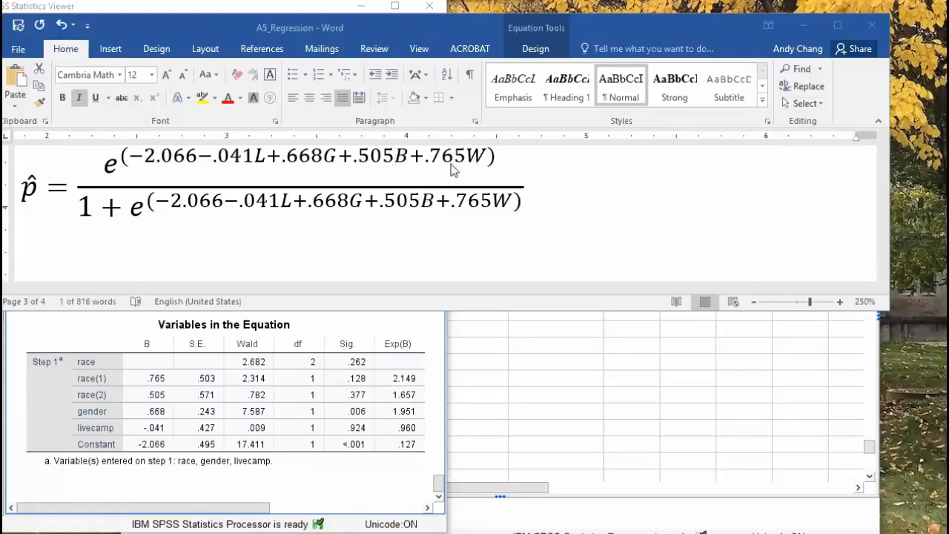
{"action": "left_click", "coordinate": [161, 393]}
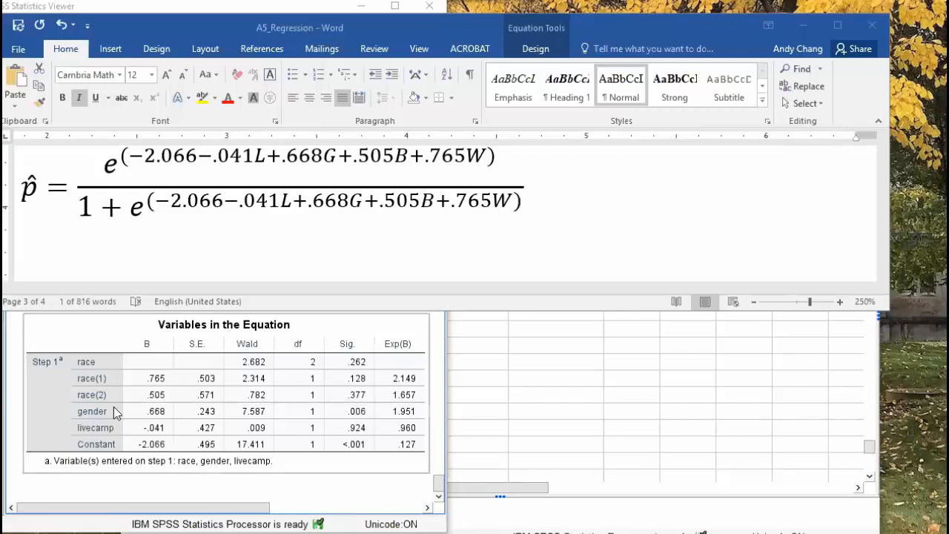